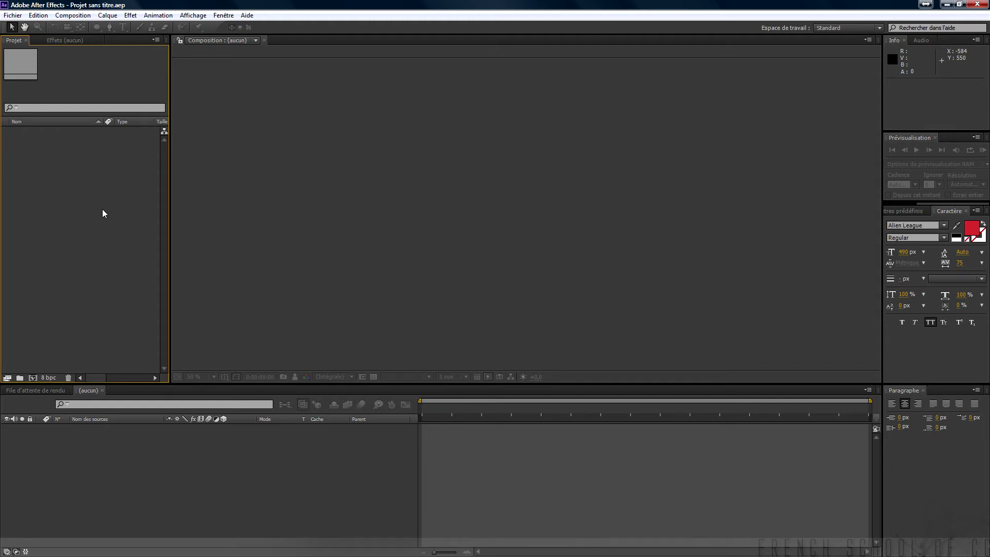
- Import the video clips IMG_0080.MOV, IMG_0081.MOV and IMG_0082.MOV into the project
{"action": "double_click", "coordinate": [40, 147]}
{"action": "left_click", "coordinate": [260, 144]}
{"action": "left_click", "coordinate": [550, 137], "text": "shift"}
{"action": "left_click", "coordinate": [887, 427]}
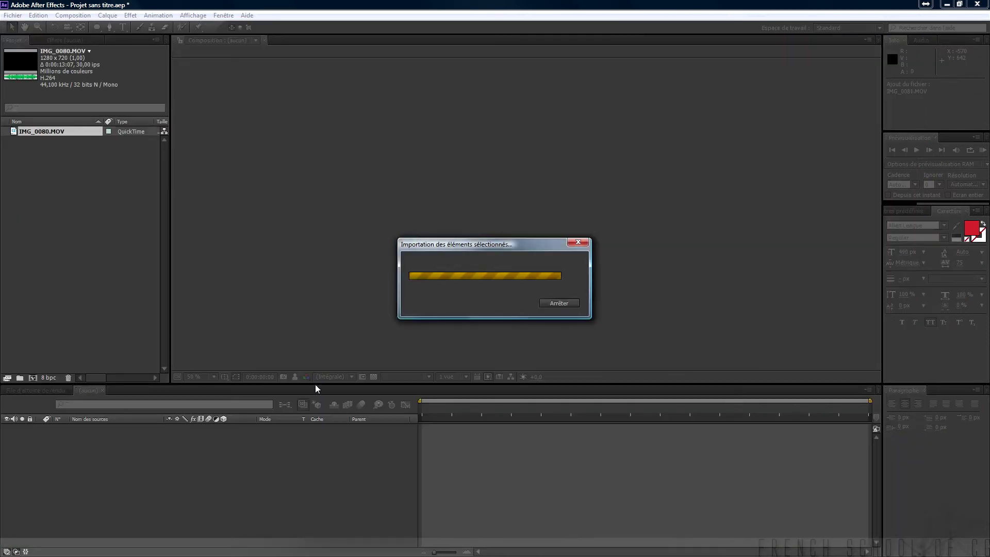
- Create a composition from the IMG_0080.MOV clip and show it at 50 % magnification
{"action": "left_click", "coordinate": [45, 131]}
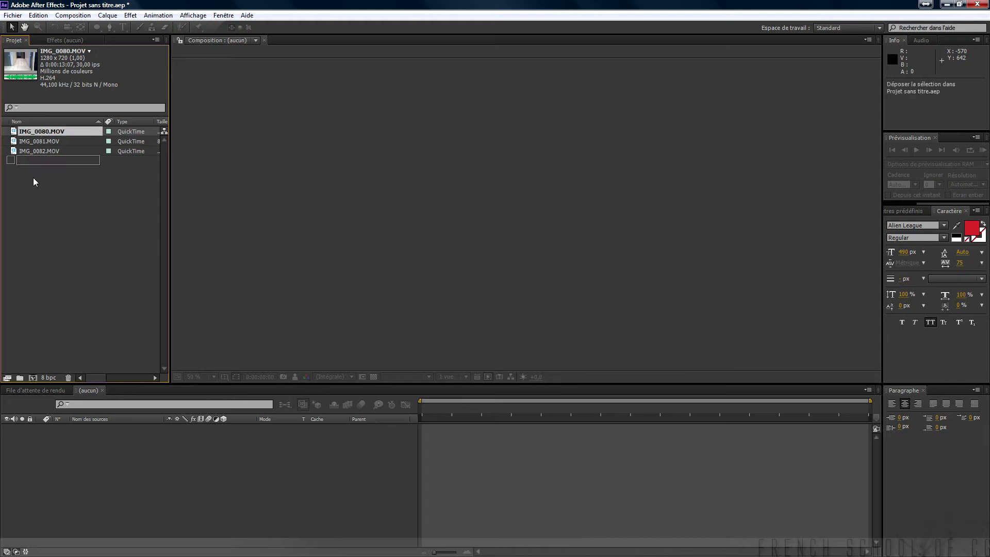
{"action": "left_click", "coordinate": [33, 377]}
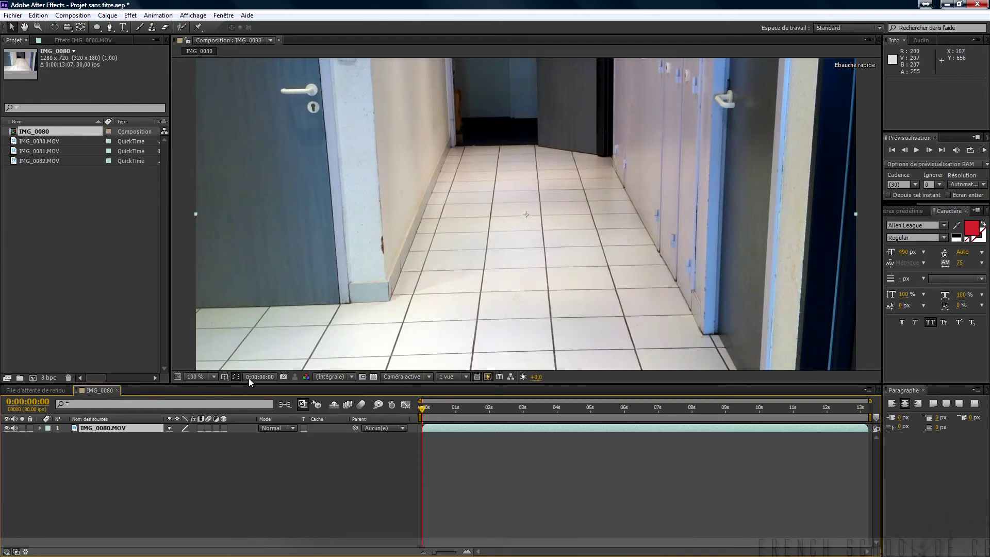
{"action": "left_click", "coordinate": [212, 376]}
{"action": "left_click", "coordinate": [217, 286]}
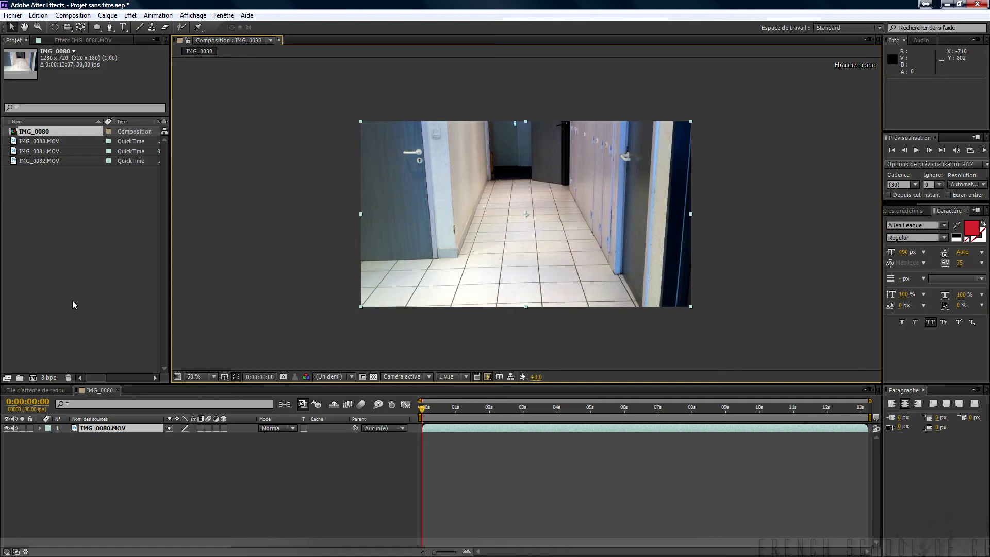
- Create a second composition from the IMG_0080.MOV clip and delete it again
{"action": "left_click", "coordinate": [35, 143]}
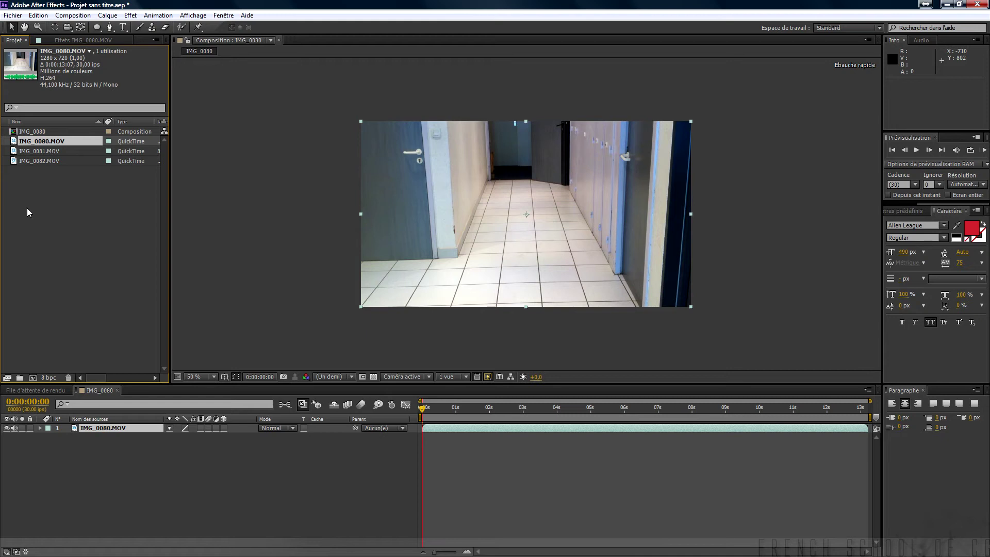
{"action": "right_click", "coordinate": [40, 141]}
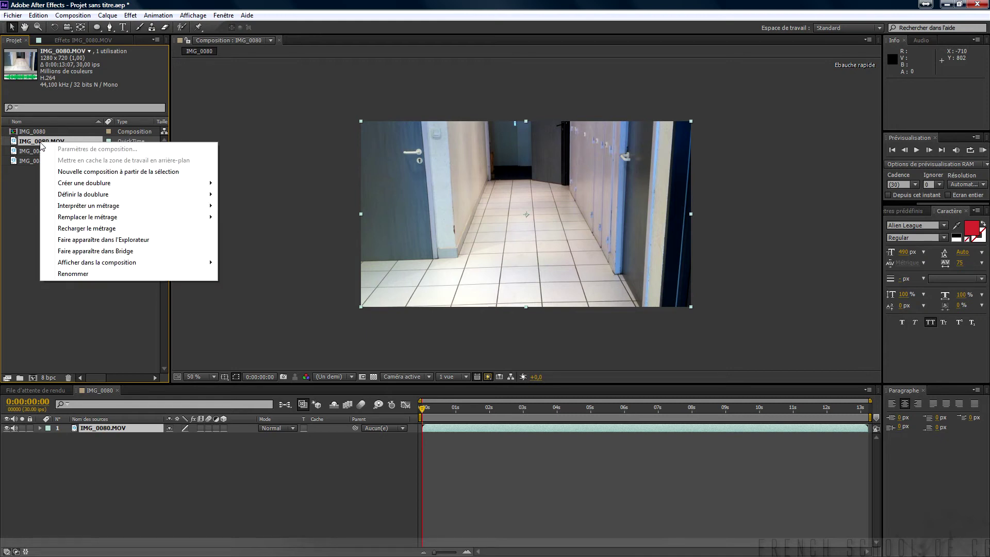
{"action": "left_click", "coordinate": [144, 173]}
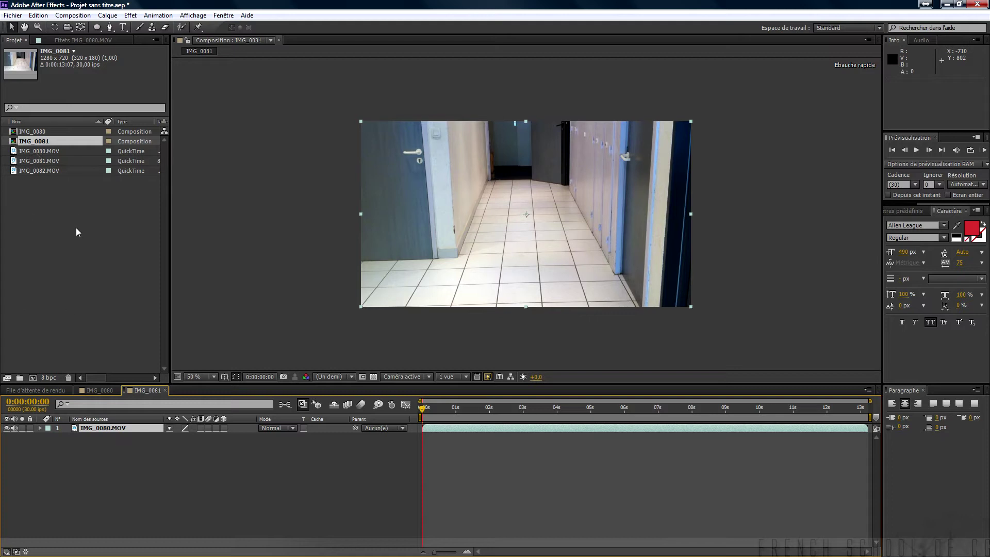
{"action": "key", "text": "Delete"}
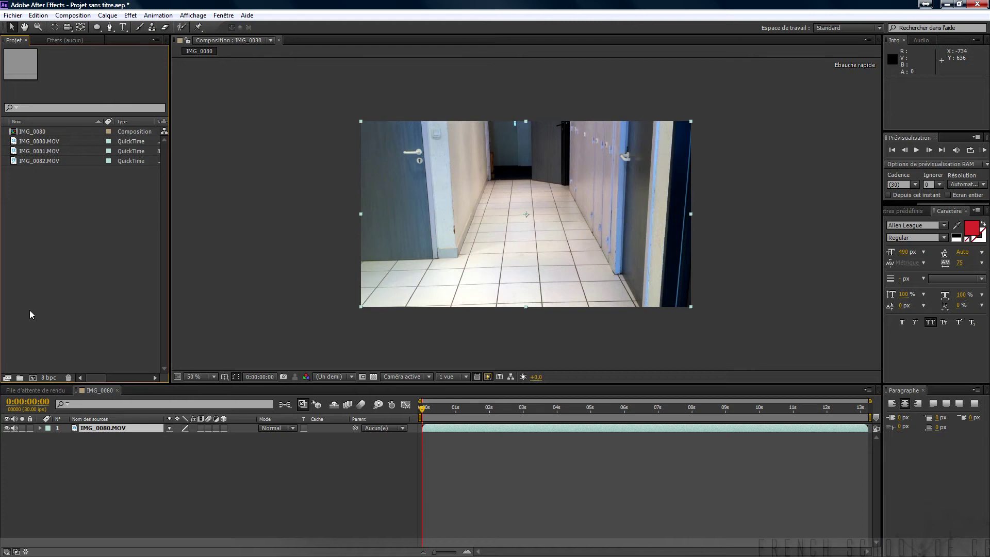
{"action": "right_click", "coordinate": [50, 142]}
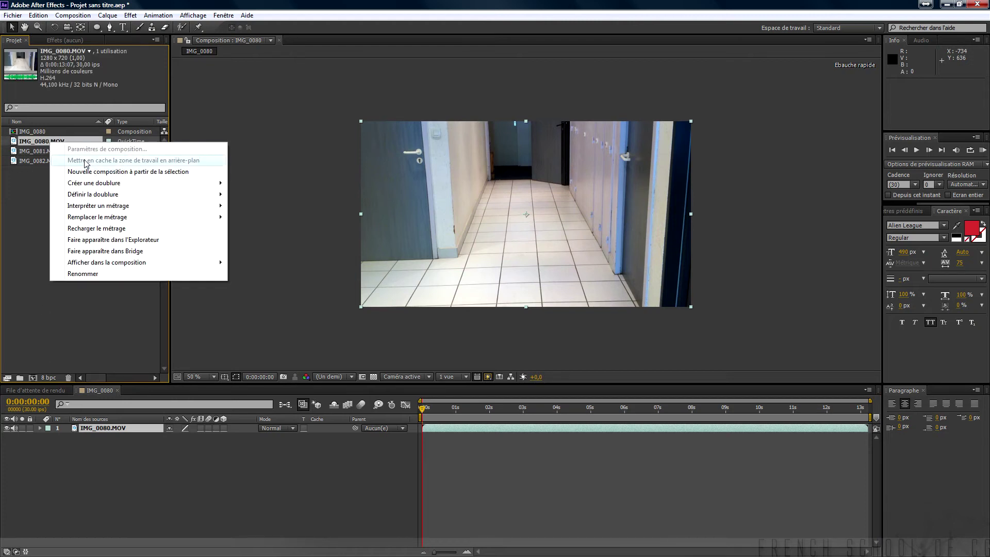
{"action": "left_click", "coordinate": [35, 190]}
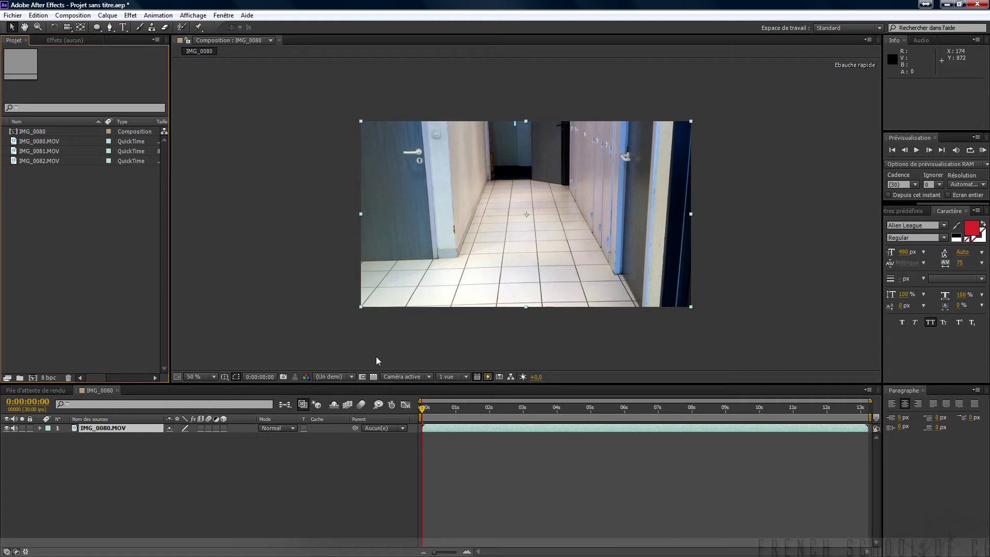
- Fit the IMG_0080 composition to the viewer and apply the Approche caméra camera tracking to its video layer
{"action": "left_click", "coordinate": [205, 377]}
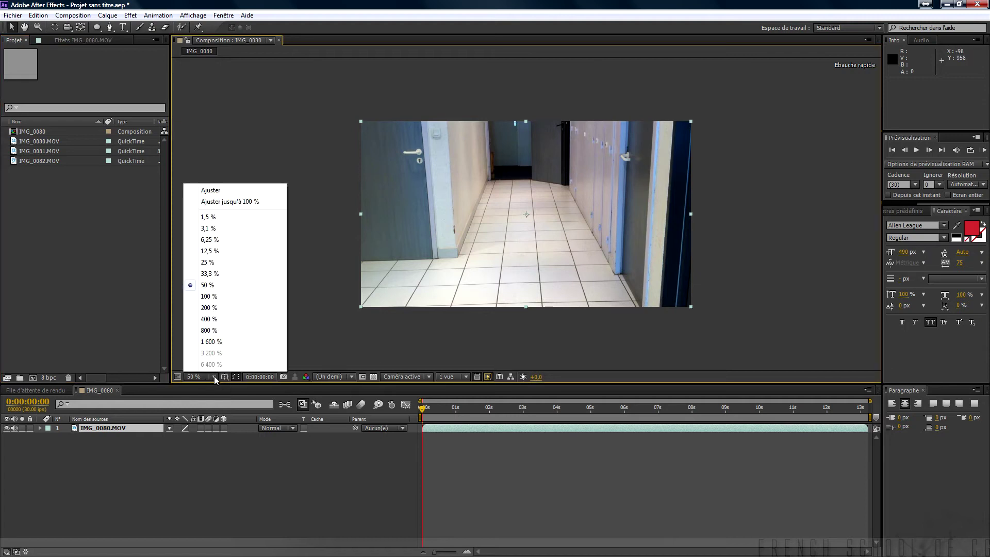
{"action": "left_click", "coordinate": [226, 191]}
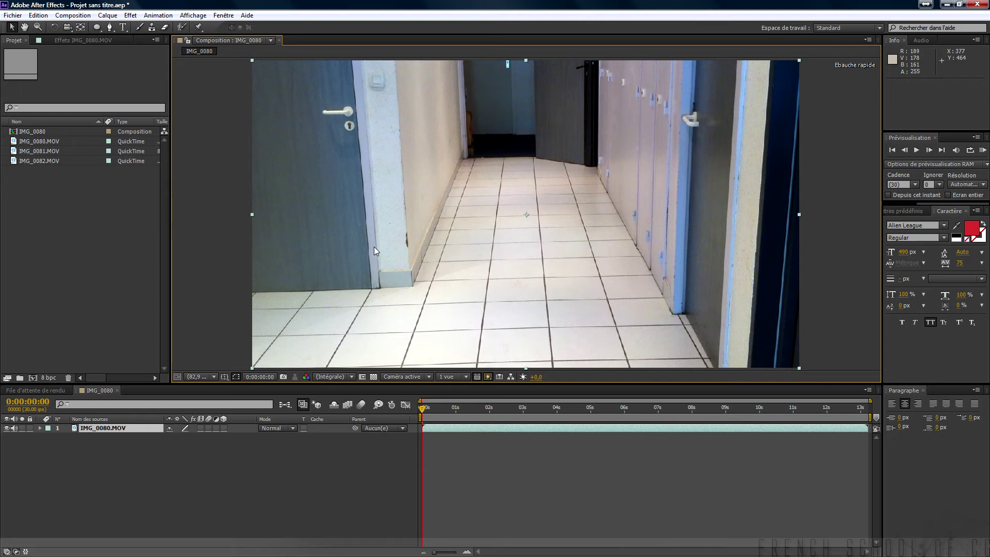
{"action": "left_click", "coordinate": [158, 15]}
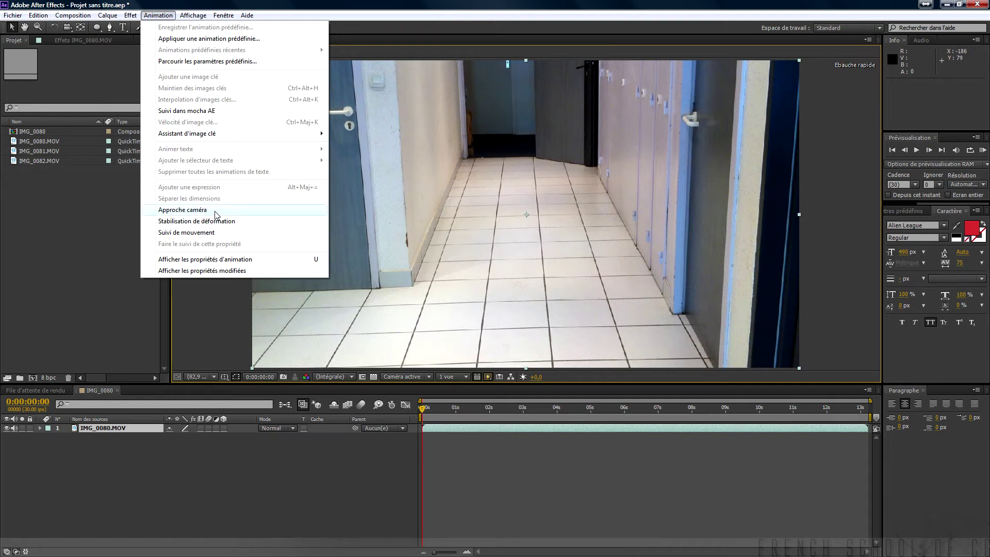
{"action": "left_click", "coordinate": [218, 212]}
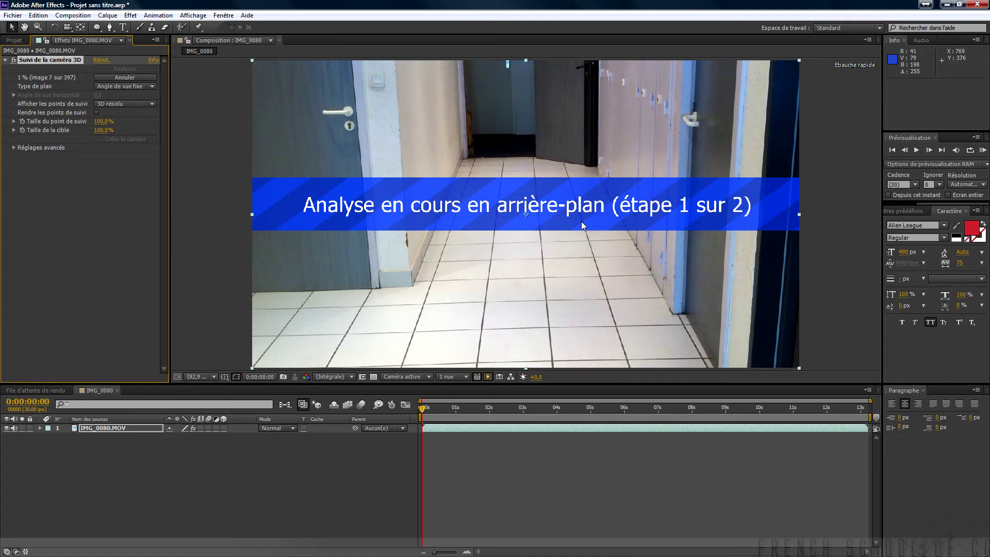
- Create Composition 1 with the PAL D1/DV Pixel carré preset at 25 frames per second and return to the IMG_0080 composition
{"action": "left_click", "coordinate": [24, 41]}
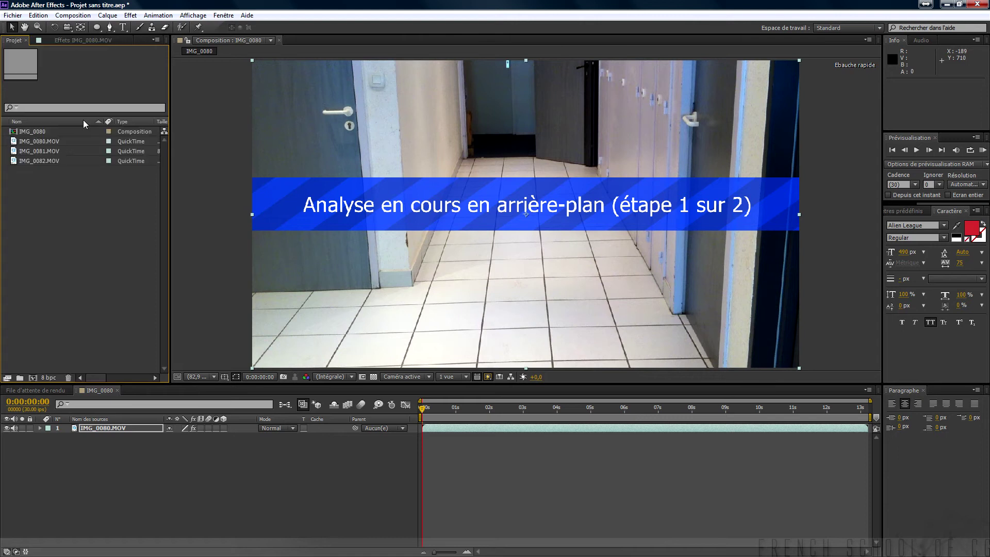
{"action": "left_click", "coordinate": [73, 15]}
{"action": "left_click", "coordinate": [114, 28]}
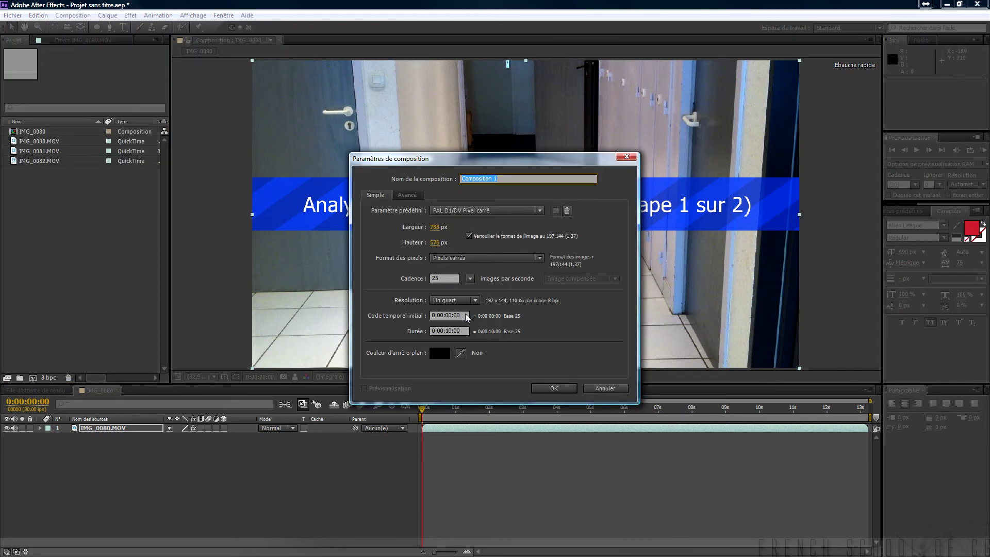
{"action": "left_click", "coordinate": [562, 391]}
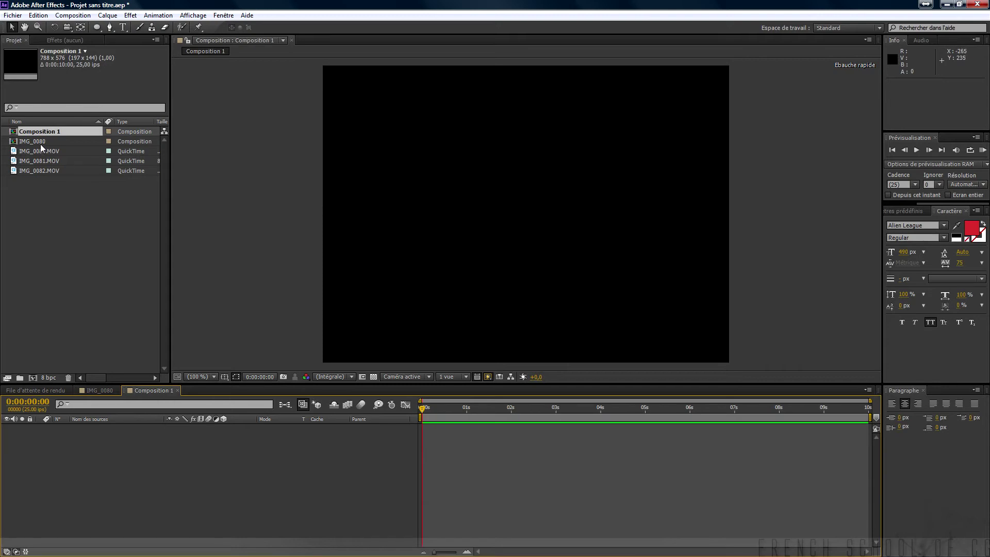
{"action": "left_click", "coordinate": [93, 391]}
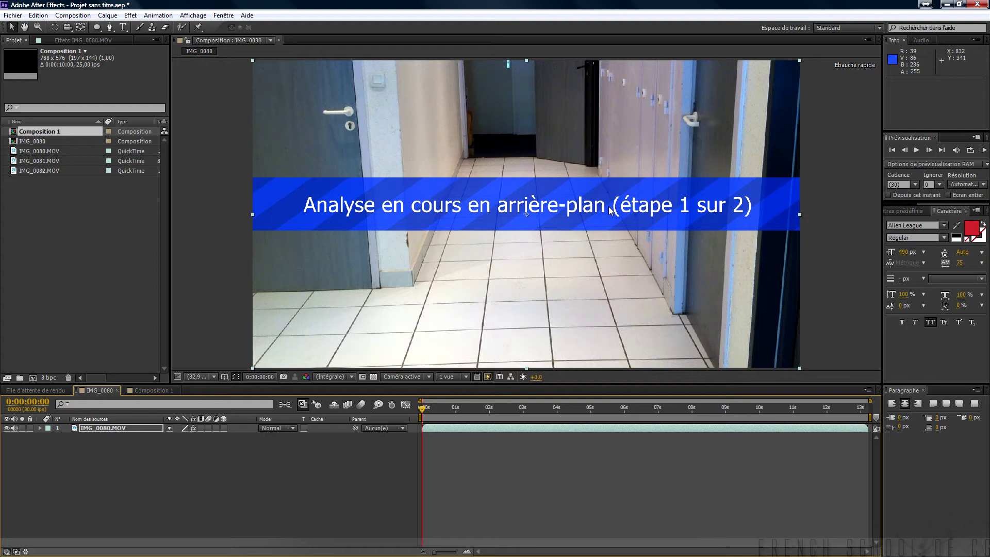
- Check the 3D camera tracker's analysis progress in a widened panel and keep the shot type at Angle de vue fixe
{"action": "left_click", "coordinate": [101, 38]}
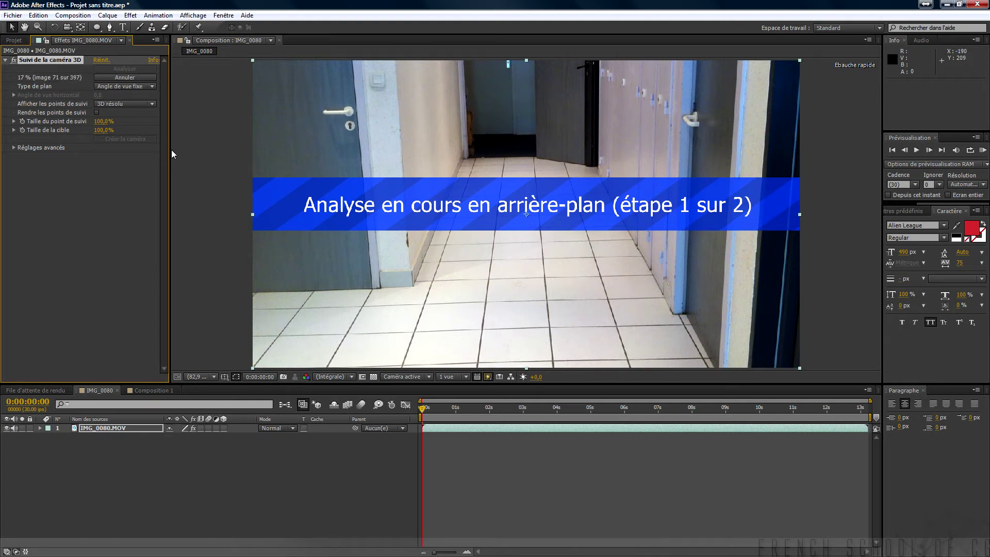
{"action": "left_click_drag", "start_coordinate": [170, 152], "coordinate": [227, 153]}
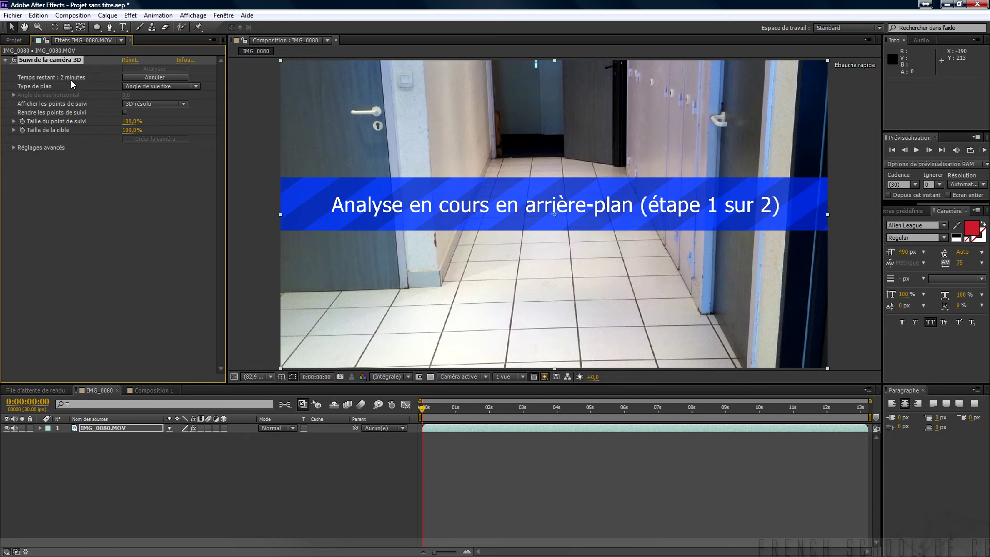
{"action": "left_click", "coordinate": [157, 390]}
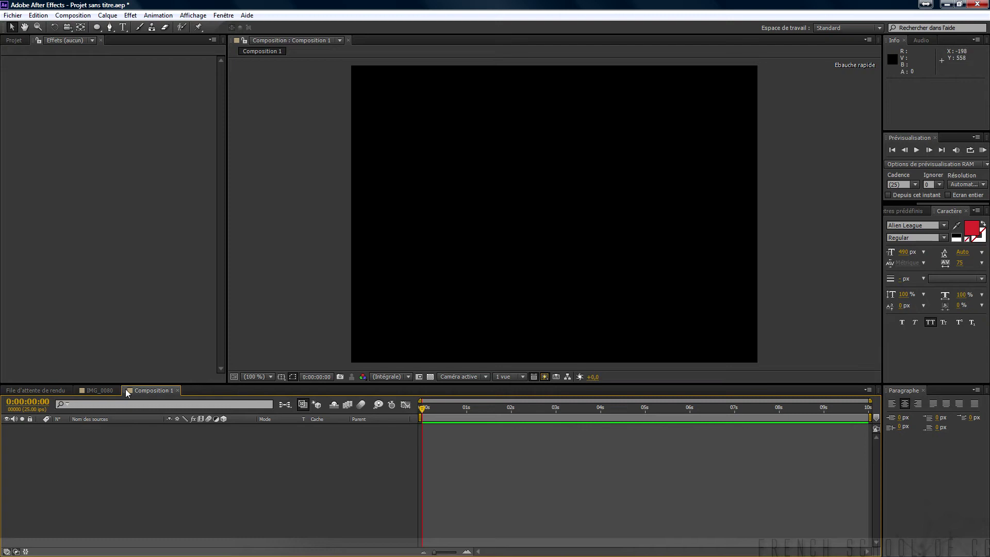
{"action": "left_click", "coordinate": [98, 391]}
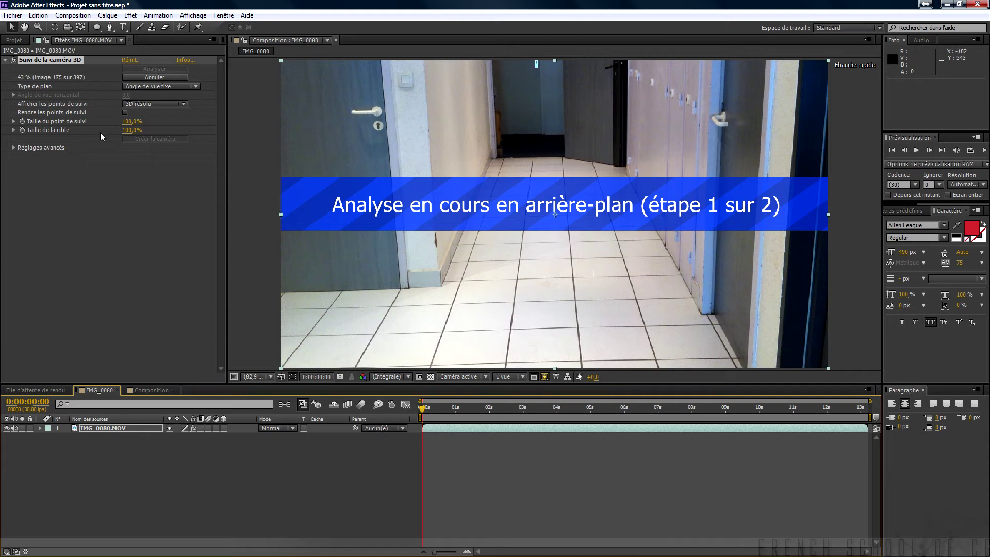
{"action": "left_click", "coordinate": [178, 87]}
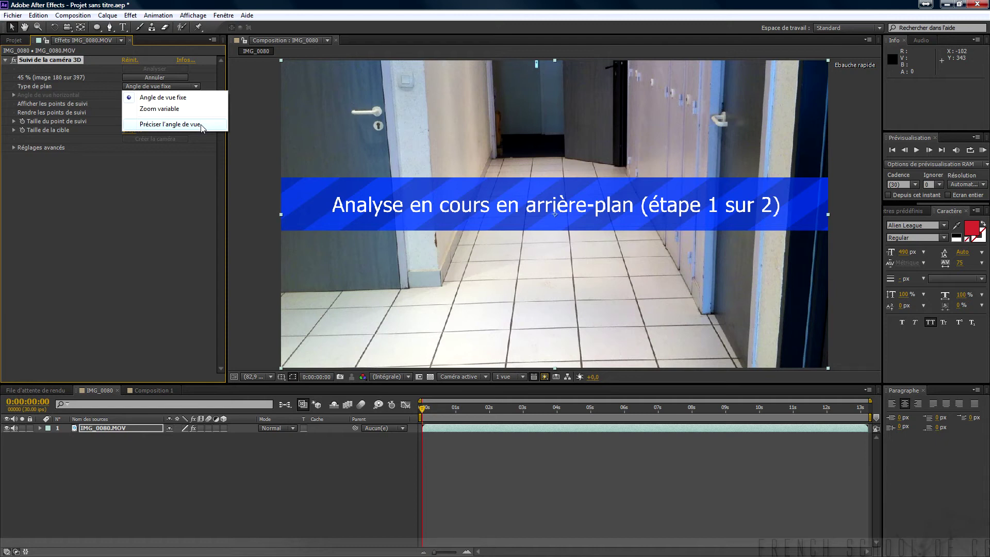
{"action": "left_click", "coordinate": [195, 98]}
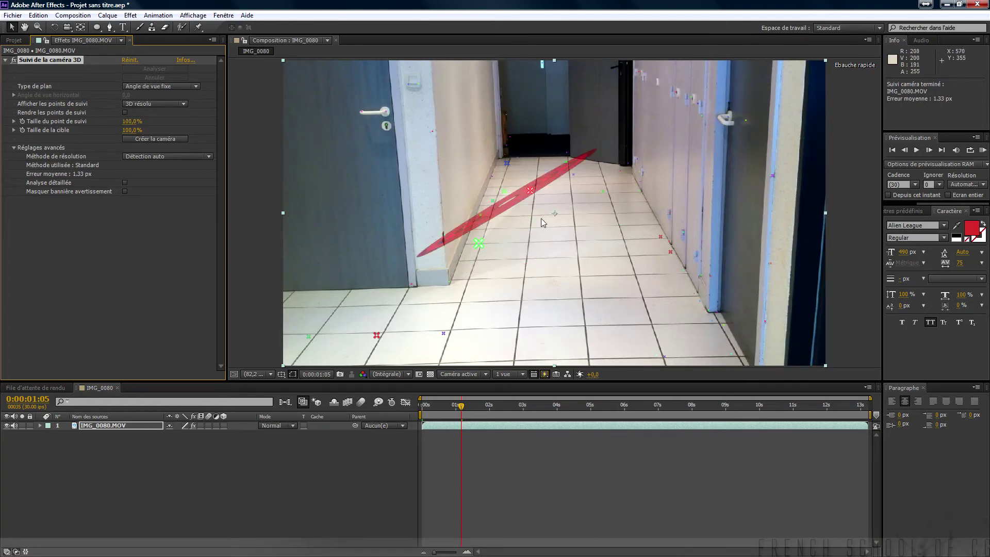
- Move to 0:00:06:14 in the tracked clip and enlarge the track points to about 312 %
{"action": "left_click_drag", "start_coordinate": [462, 408], "coordinate": [598, 417]}
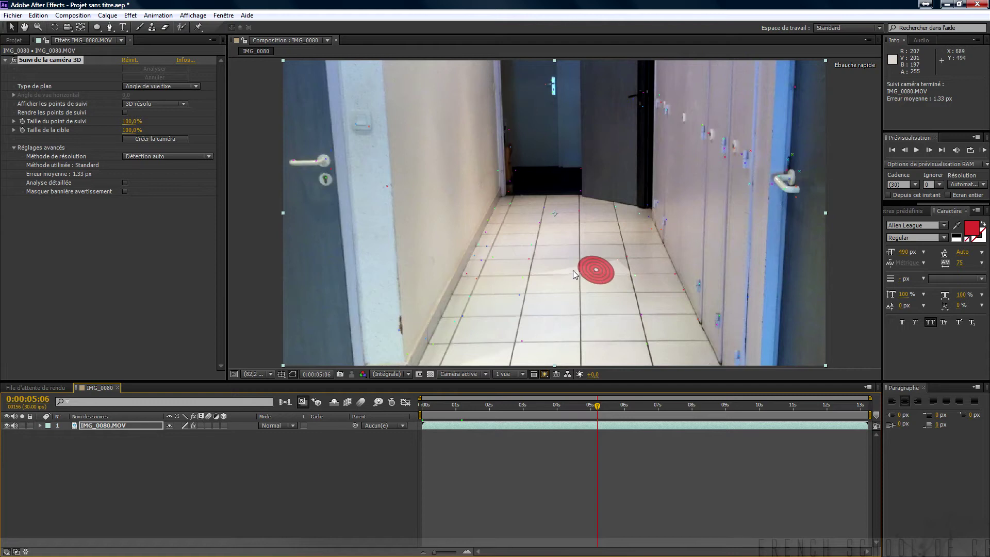
{"action": "left_click_drag", "start_coordinate": [600, 405], "coordinate": [640, 413]}
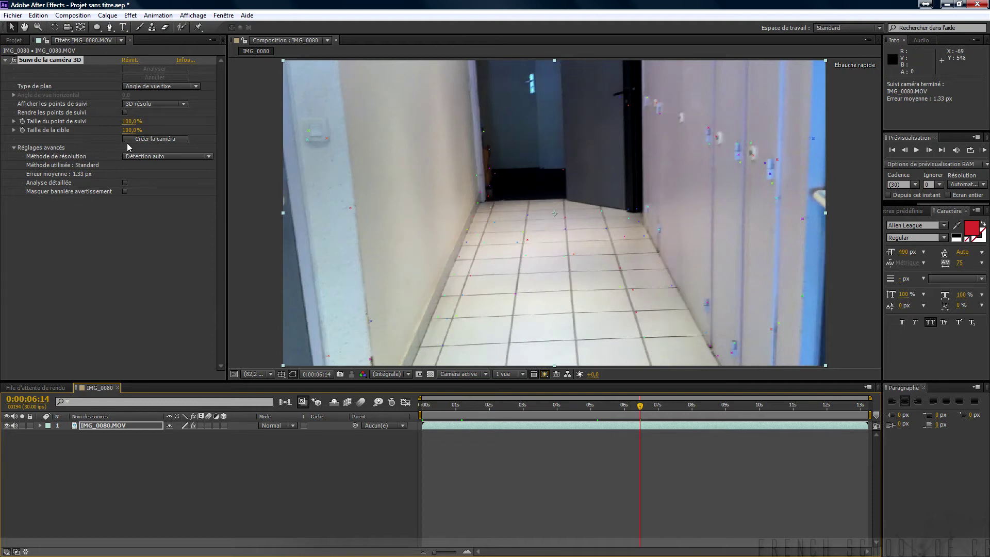
{"action": "left_click_drag", "start_coordinate": [130, 123], "coordinate": [174, 122]}
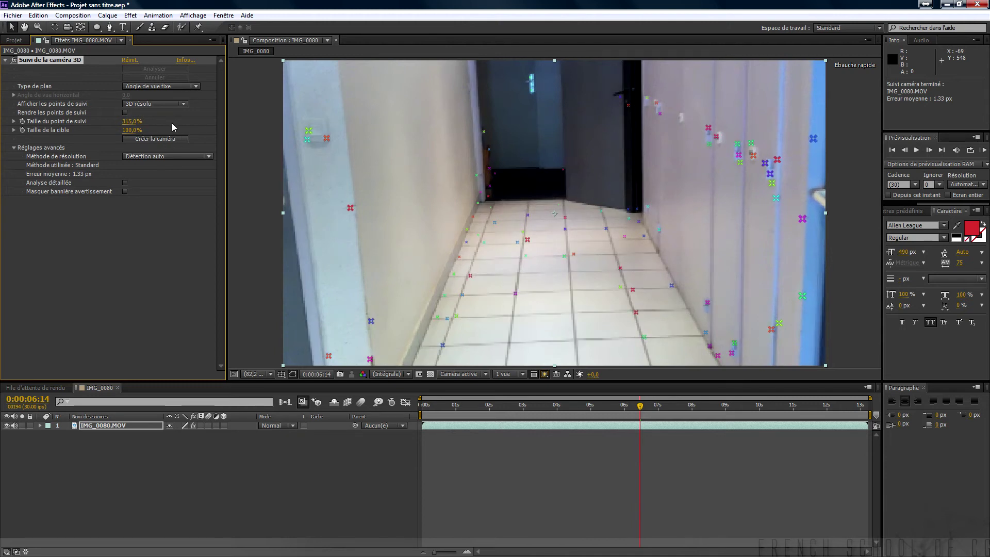
- Examine the enlarged track points at several moments of the clip between about 1 and 6.5 seconds
{"action": "left_click", "coordinate": [538, 407]}
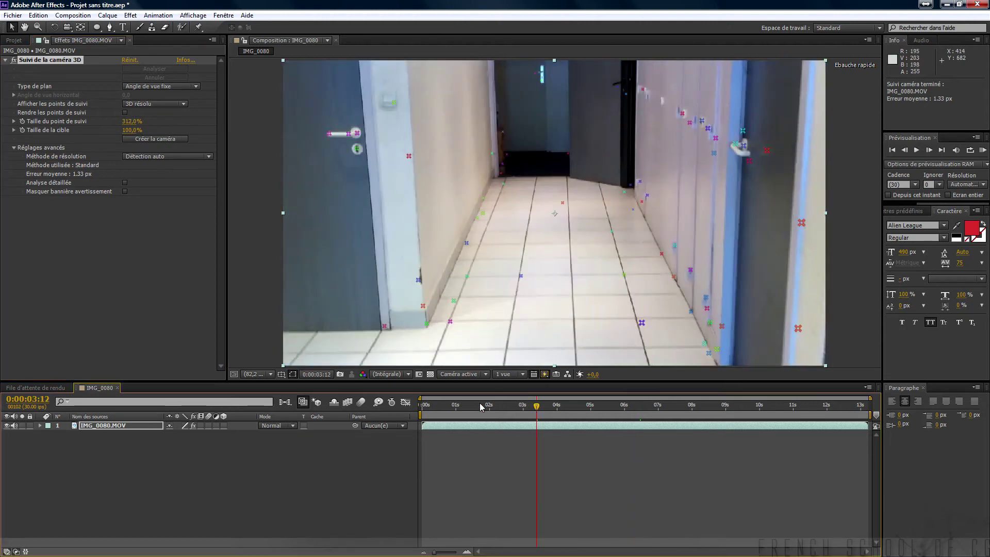
{"action": "left_click", "coordinate": [472, 402]}
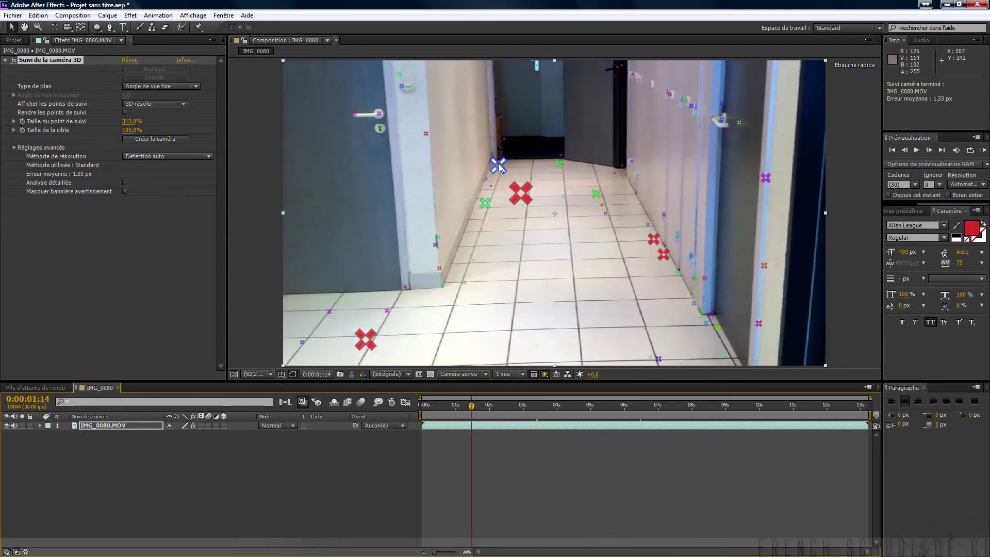
{"action": "left_click", "coordinate": [548, 408]}
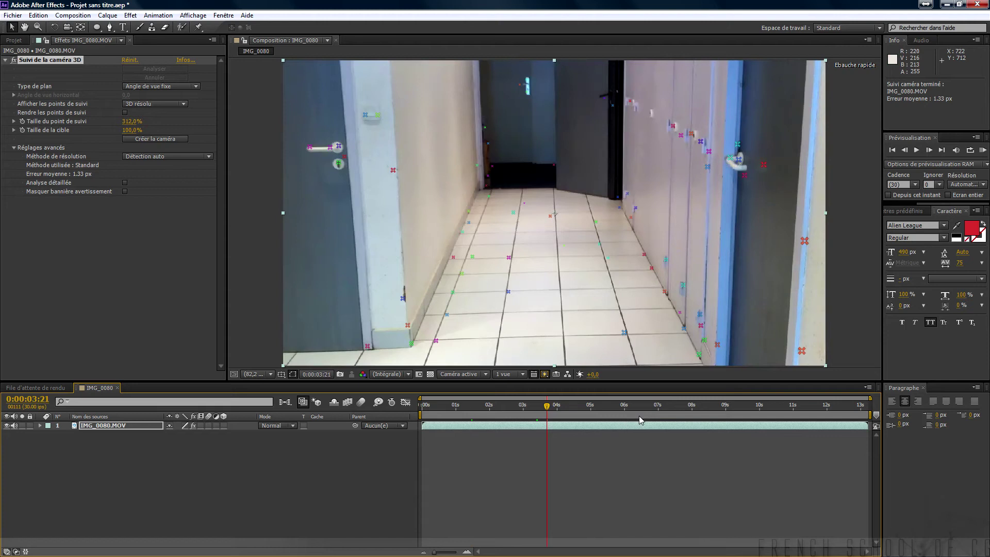
{"action": "left_click", "coordinate": [641, 408]}
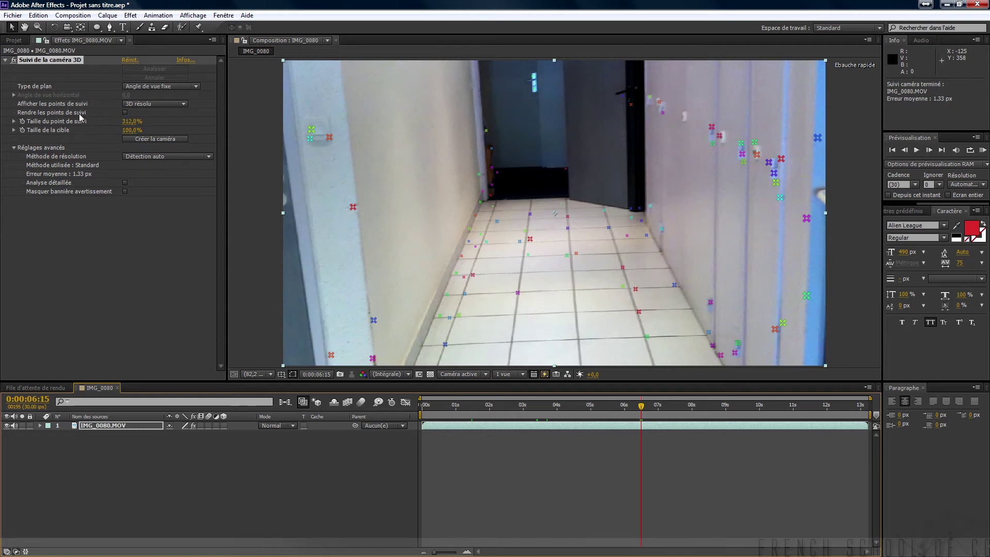
- Run a RAM preview of the clip without rendered track points and stop it
{"action": "left_click", "coordinate": [982, 150]}
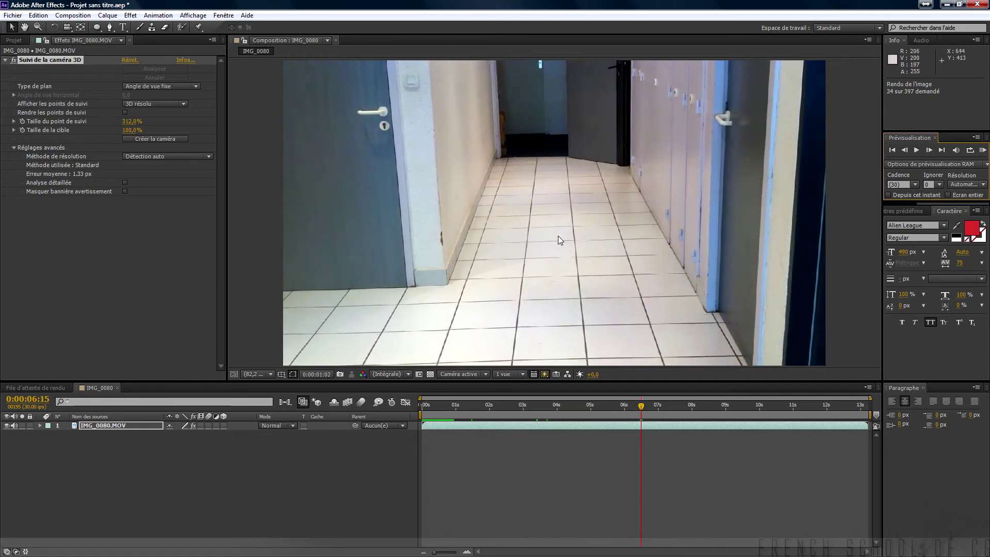
{"action": "key", "text": "space"}
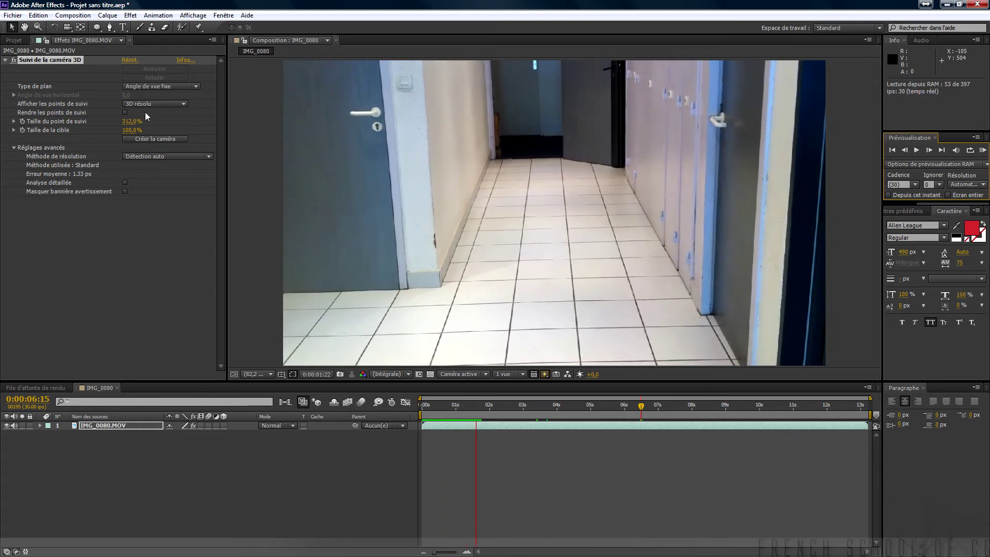
{"action": "key", "text": "space"}
- Run a RAM preview of the clip with track points rendered, stop it and turn off track point rendering
{"action": "left_click", "coordinate": [124, 112]}
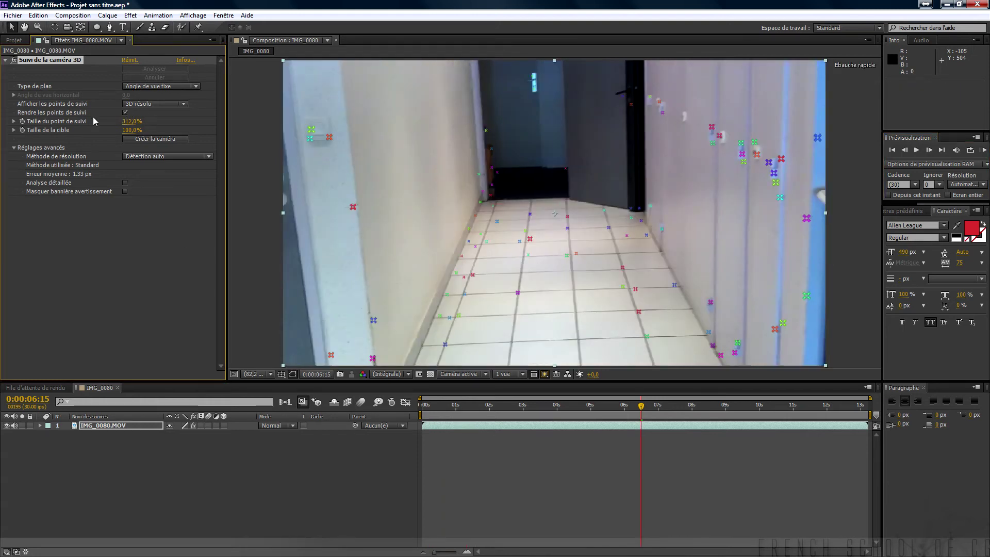
{"action": "left_click", "coordinate": [984, 150]}
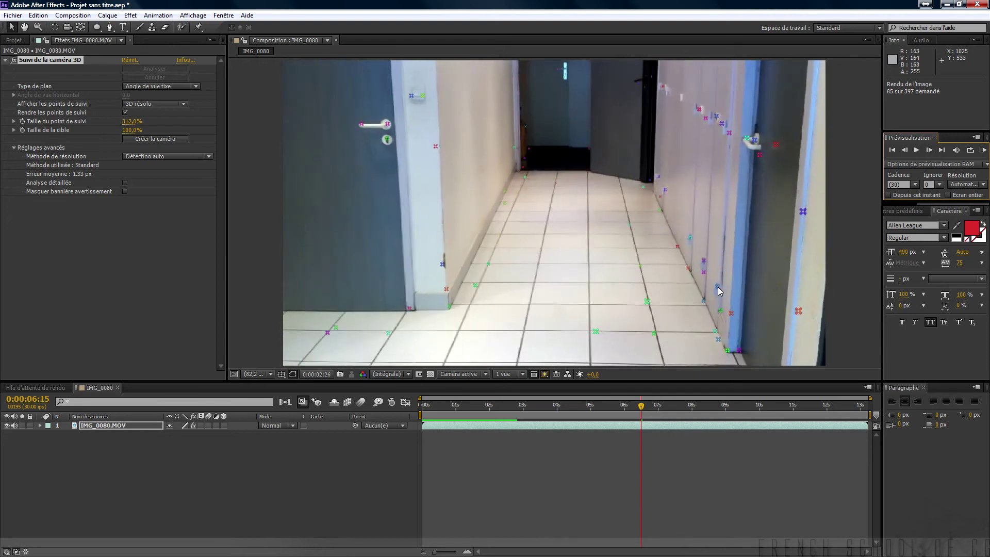
{"action": "left_click", "coordinate": [982, 151]}
{"action": "left_click", "coordinate": [982, 151]}
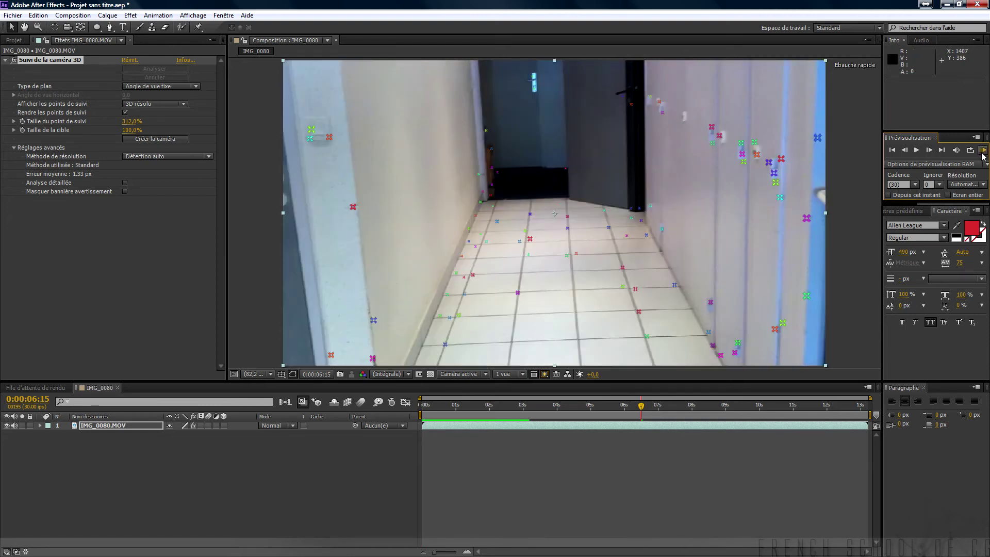
{"action": "left_click", "coordinate": [125, 112]}
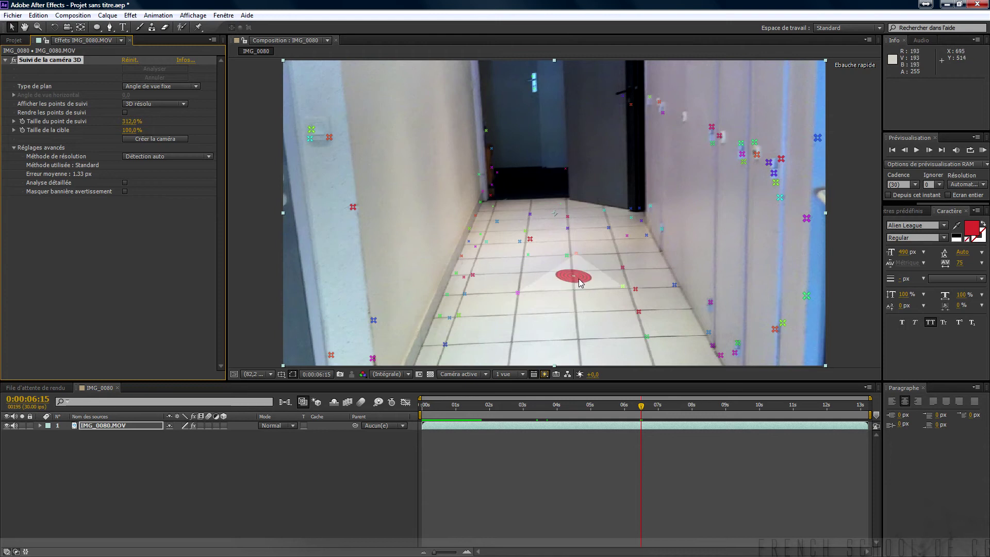
- Set the camera tracker's target size to 180 % and move to 0:00:05:09 in the clip
{"action": "left_click_drag", "start_coordinate": [135, 132], "coordinate": [158, 131]}
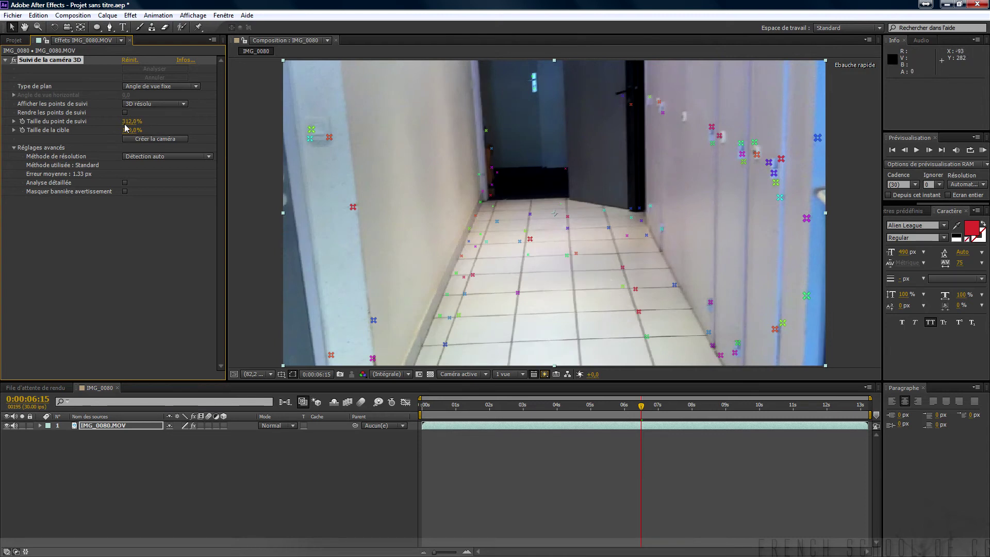
{"action": "left_click_drag", "start_coordinate": [133, 131], "coordinate": [170, 134]}
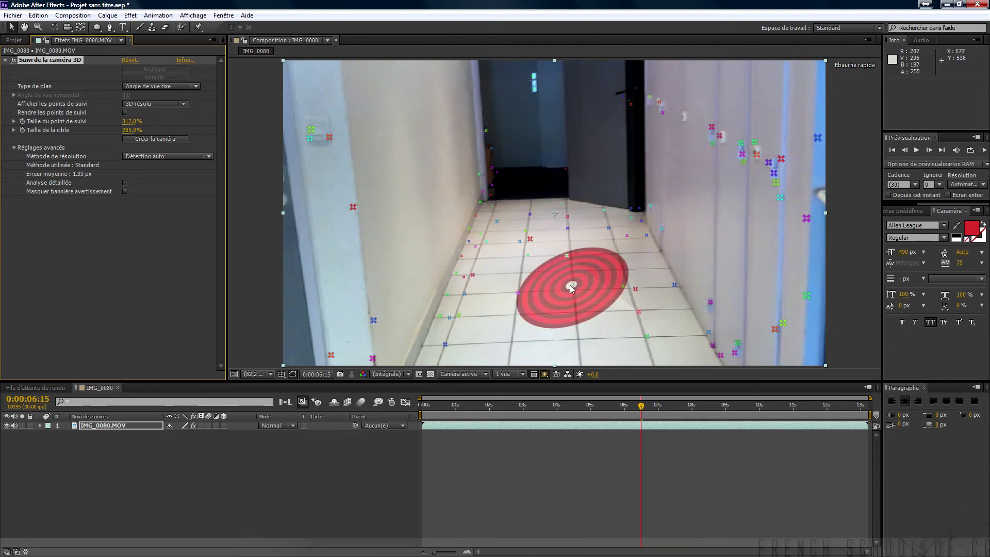
{"action": "left_click_drag", "start_coordinate": [130, 133], "coordinate": [73, 128]}
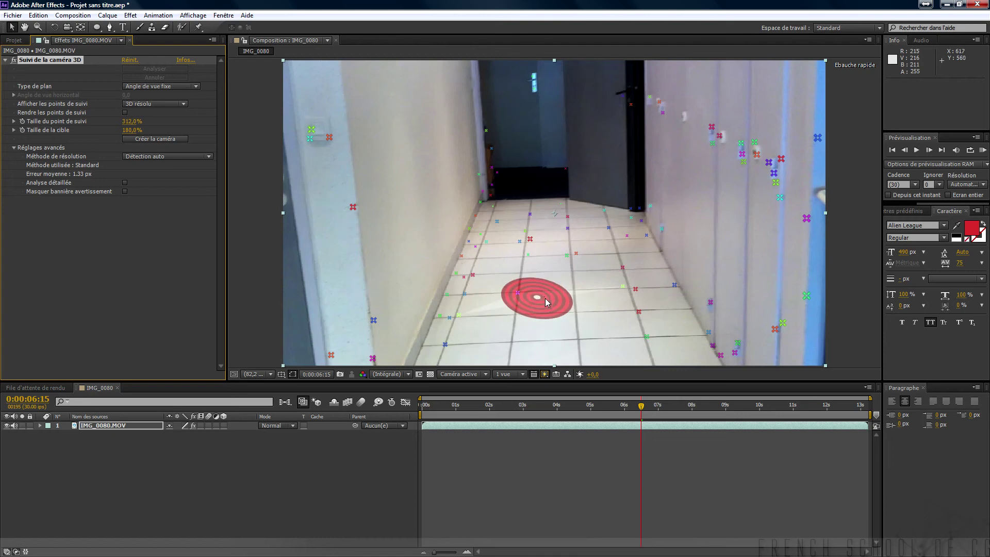
{"action": "left_click_drag", "start_coordinate": [641, 406], "coordinate": [602, 407]}
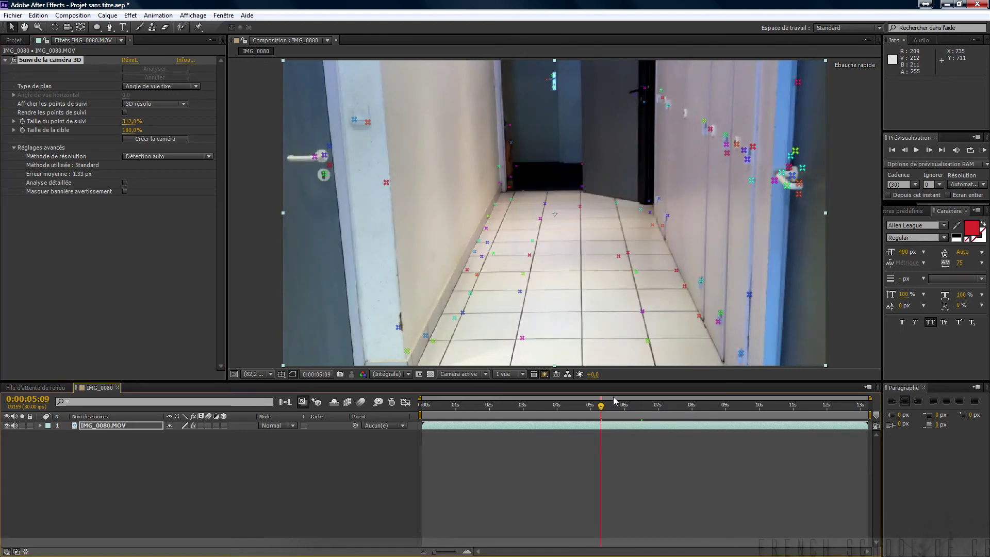
{"action": "left_click", "coordinate": [531, 261]}
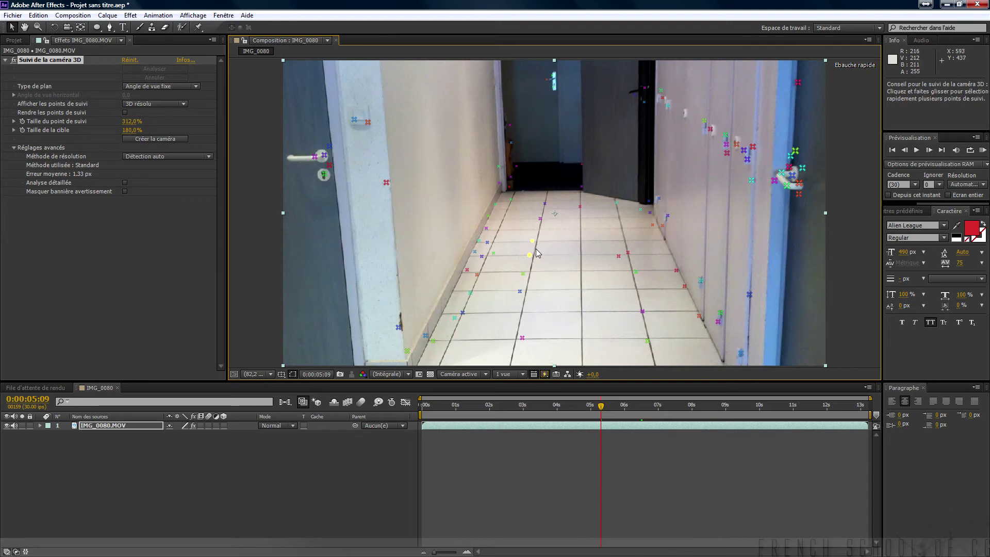
{"action": "left_click", "coordinate": [617, 257], "text": "shift"}
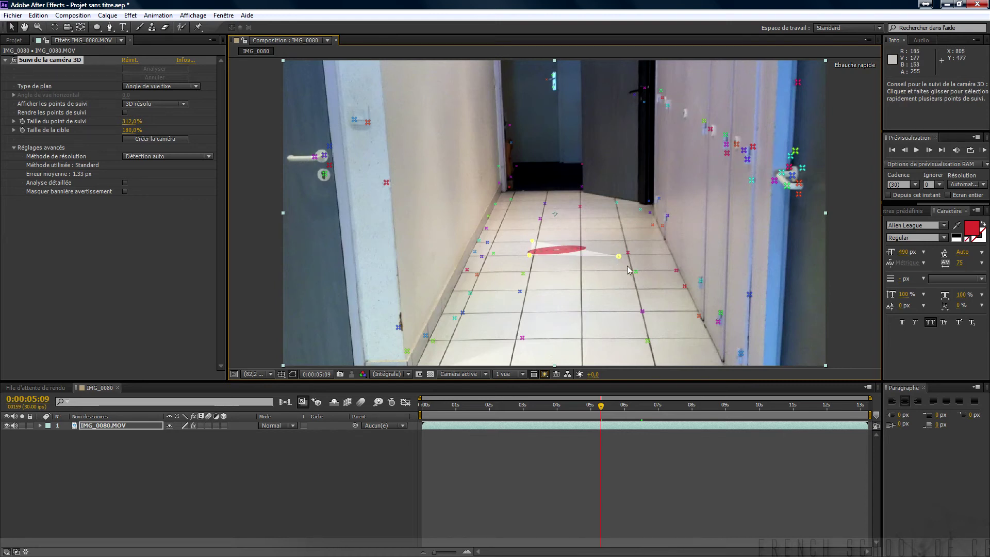
{"action": "left_click", "coordinate": [635, 271], "text": "shift"}
{"action": "left_click", "coordinate": [524, 274], "text": "shift"}
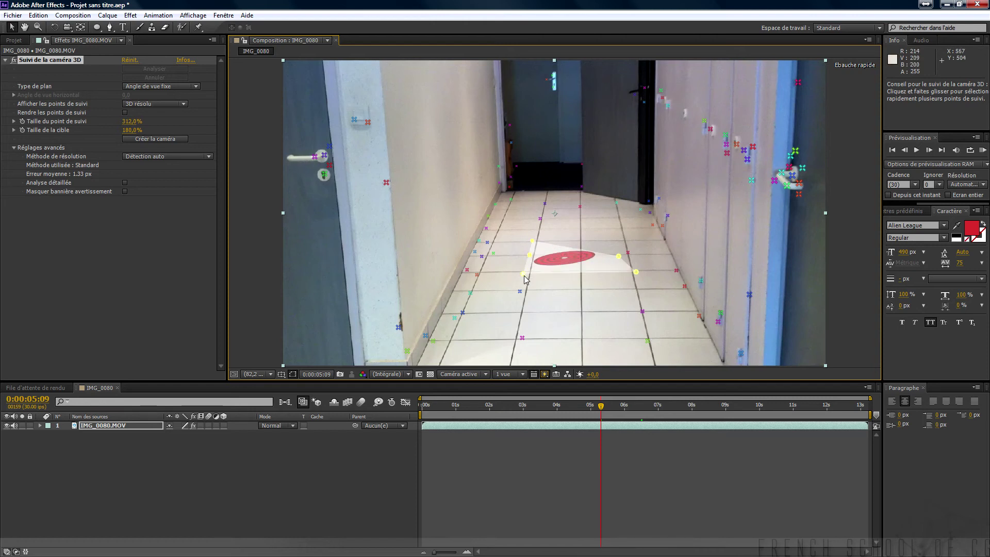
{"action": "left_click", "coordinate": [521, 291], "text": "shift"}
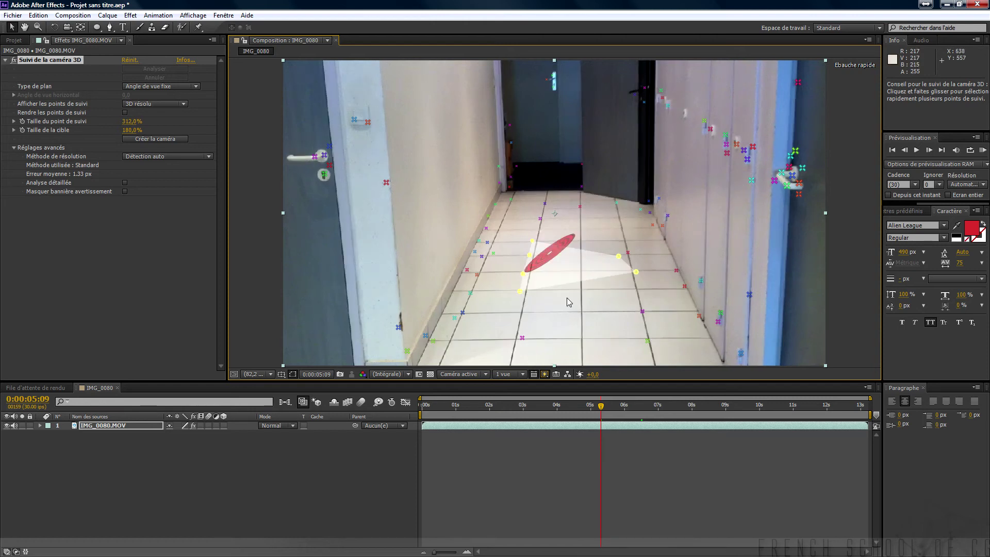
{"action": "left_click", "coordinate": [644, 311], "text": "shift"}
{"action": "left_click", "coordinate": [648, 340], "text": "shift"}
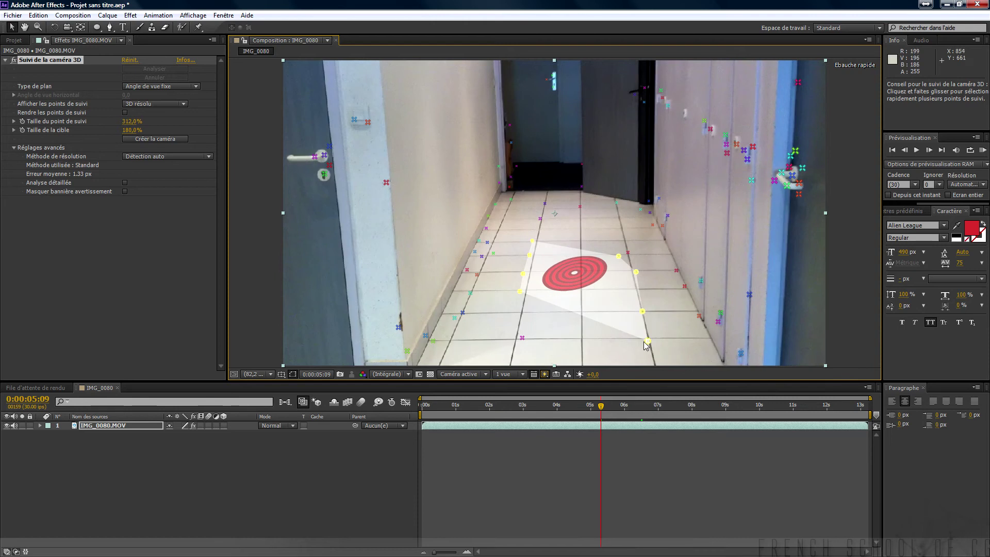
{"action": "left_click", "coordinate": [522, 338], "text": "shift"}
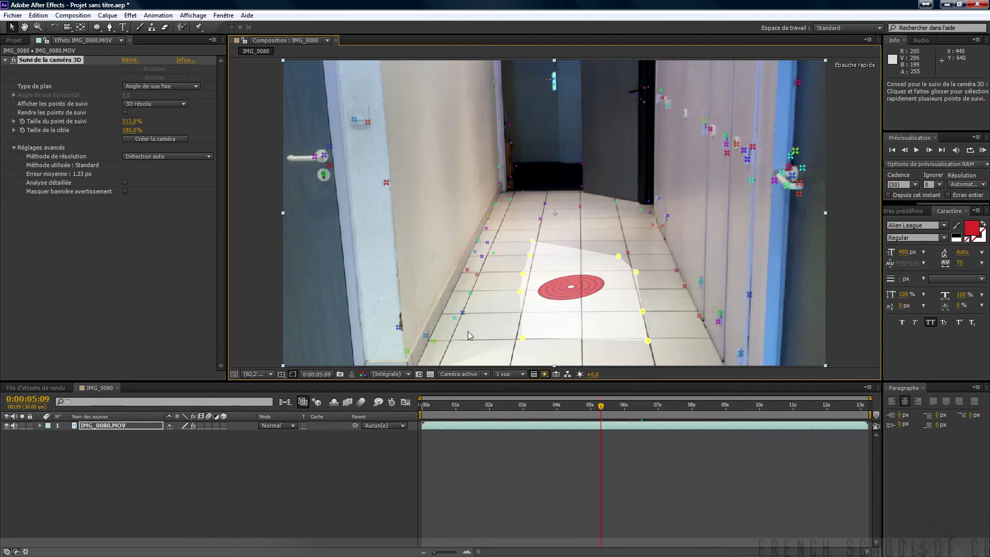
{"action": "left_click", "coordinate": [463, 312], "text": "shift"}
{"action": "left_click", "coordinate": [477, 275], "text": "shift"}
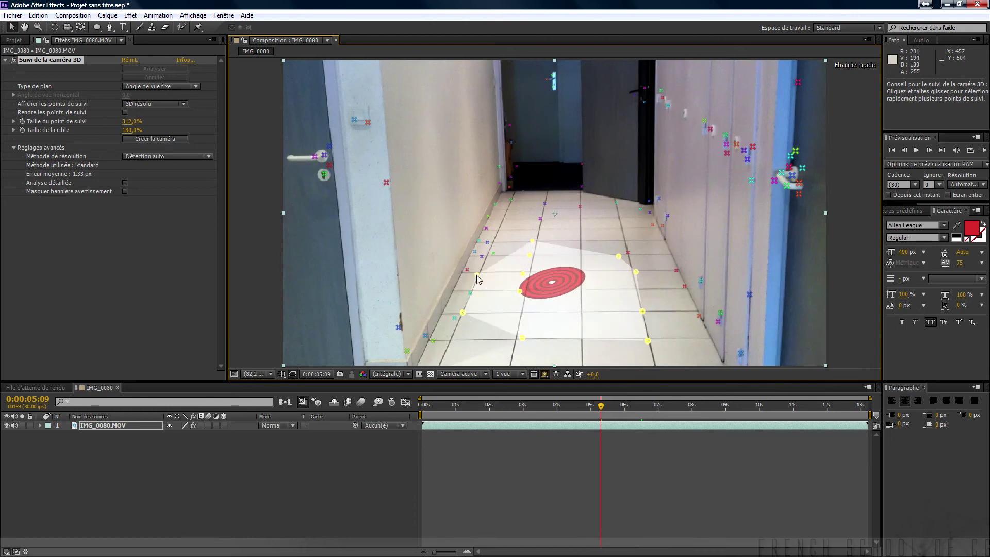
{"action": "left_click", "coordinate": [543, 221]}
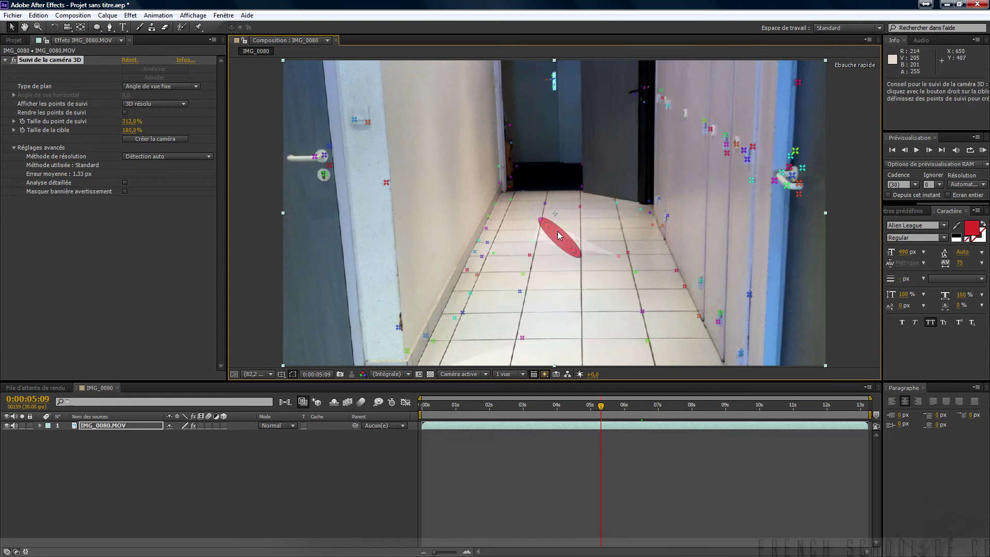
- Select eight track points spread across the tiled floor and create a shadow catcher, camera and light from them
{"action": "left_click", "coordinate": [541, 219]}
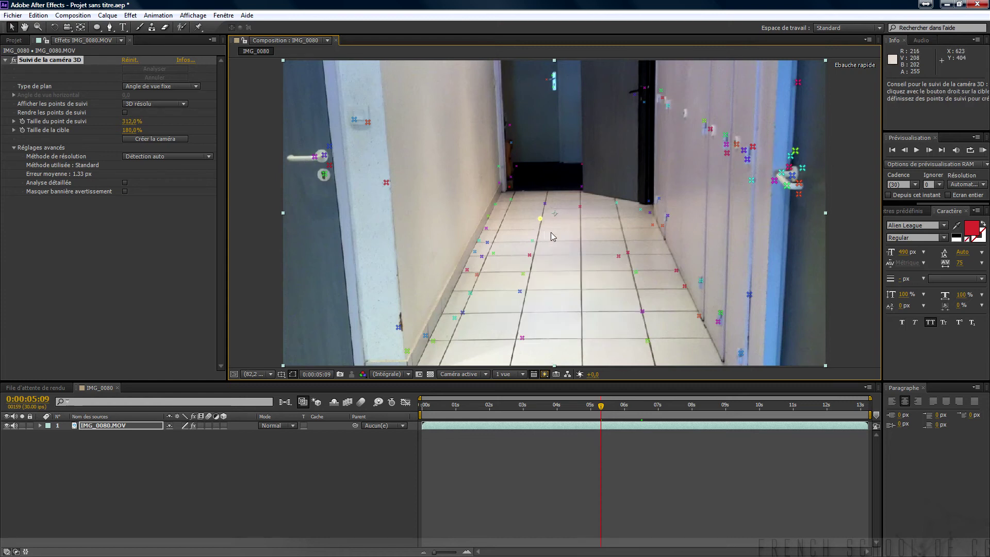
{"action": "left_click", "coordinate": [652, 226], "text": "shift"}
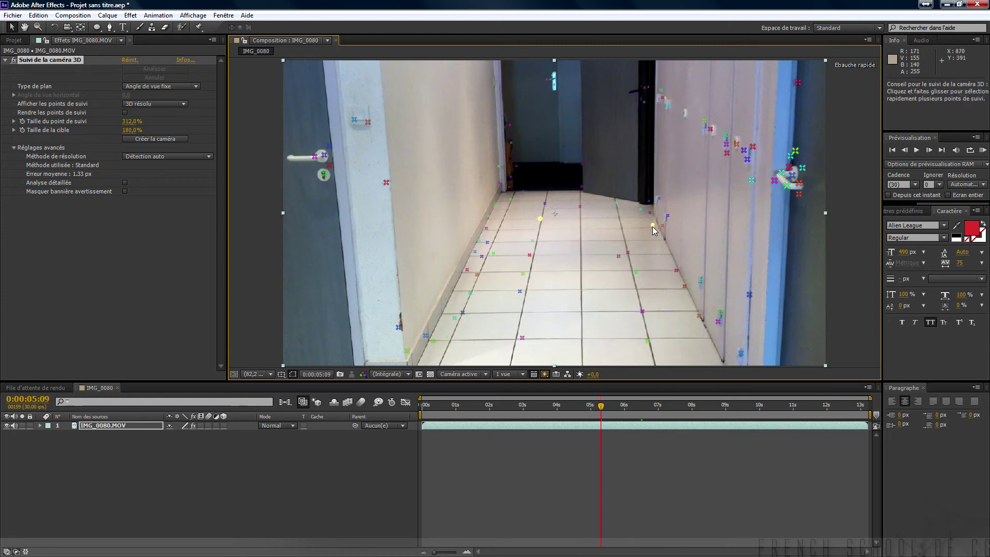
{"action": "left_click", "coordinate": [677, 271], "text": "shift"}
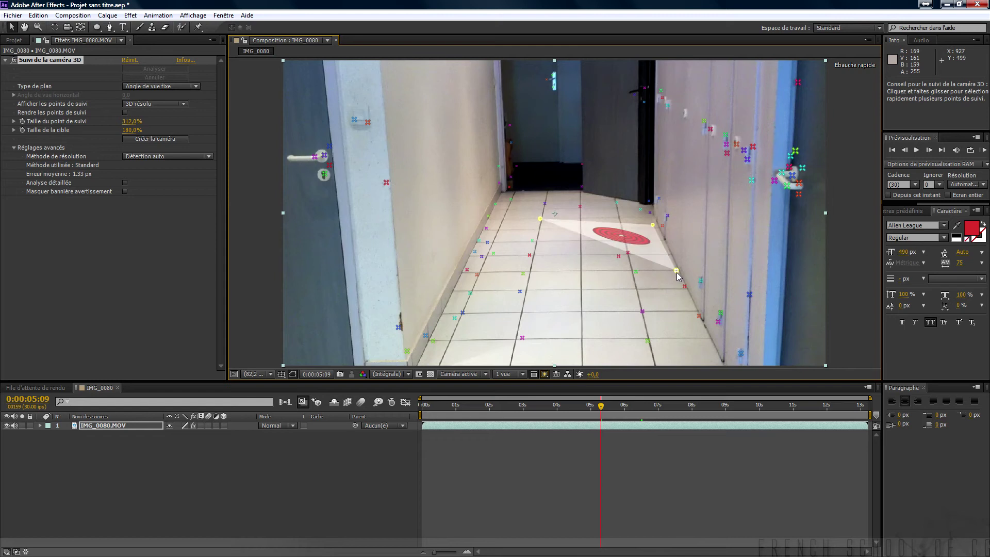
{"action": "left_click", "coordinate": [522, 274], "text": "shift"}
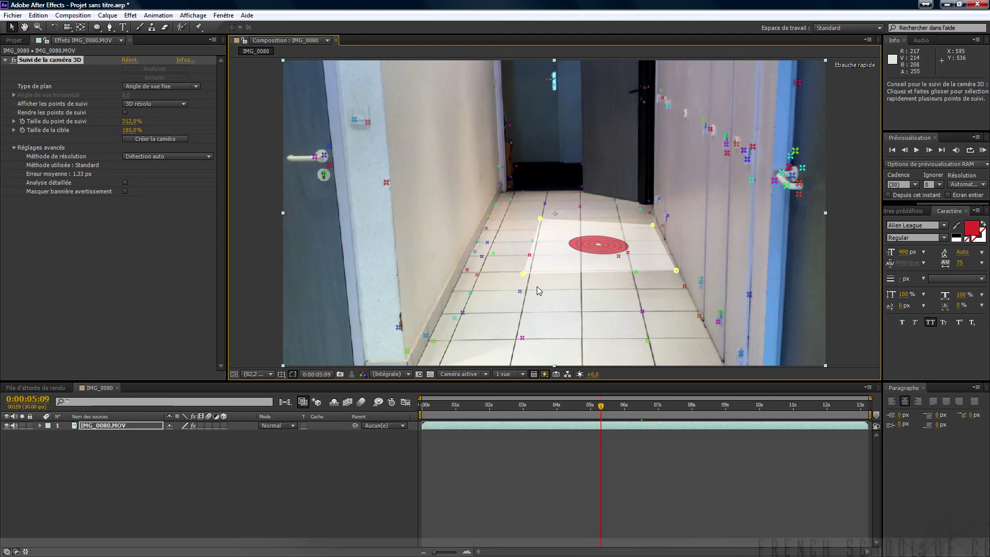
{"action": "left_click", "coordinate": [521, 292], "text": "shift"}
{"action": "left_click", "coordinate": [521, 293], "text": "shift"}
{"action": "left_click", "coordinate": [523, 338], "text": "shift"}
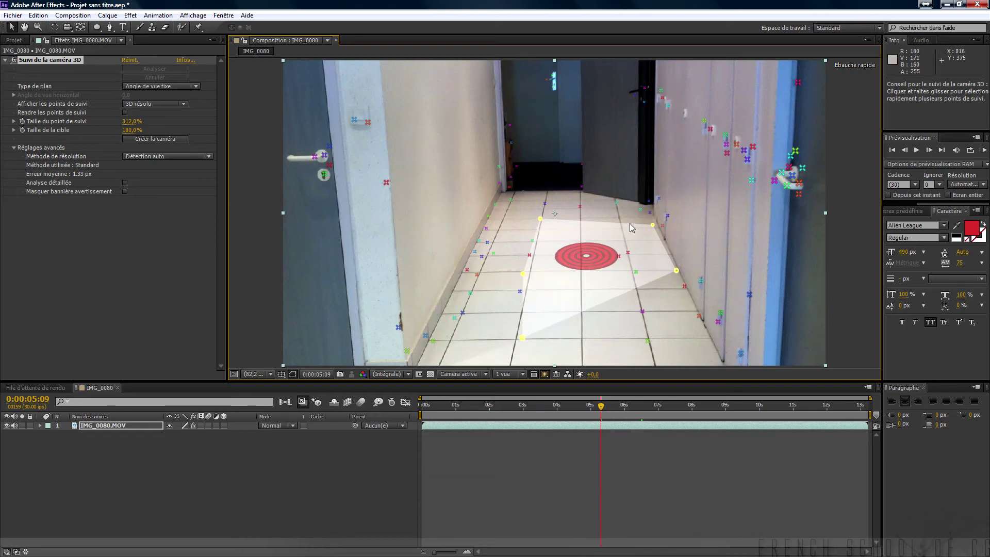
{"action": "left_click", "coordinate": [648, 342], "text": "shift"}
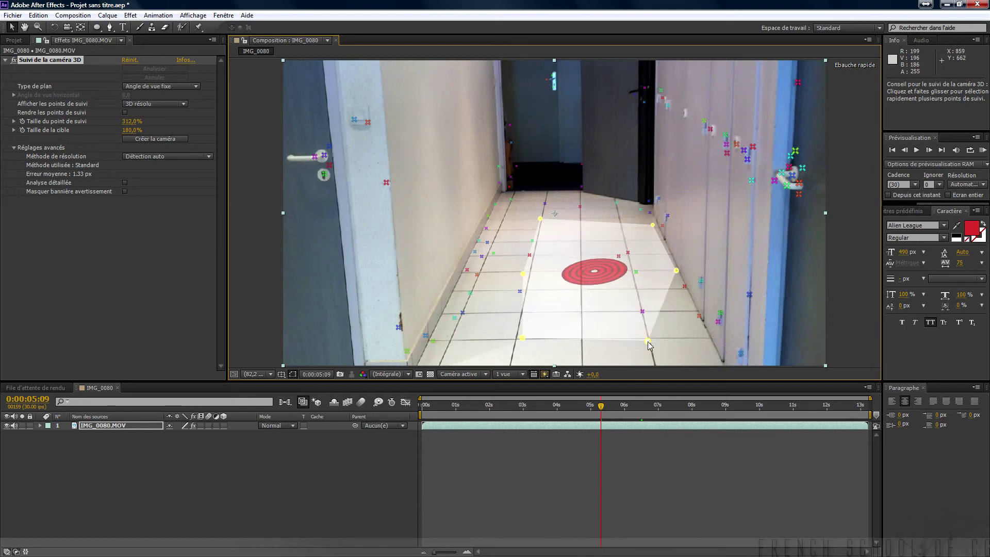
{"action": "left_click", "coordinate": [699, 316], "text": "shift"}
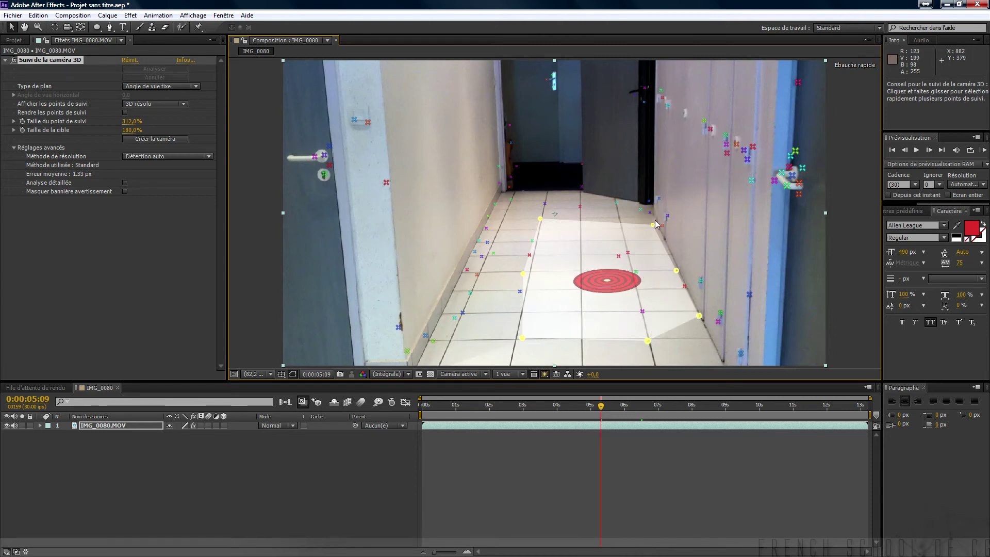
{"action": "left_click", "coordinate": [479, 242], "text": "shift"}
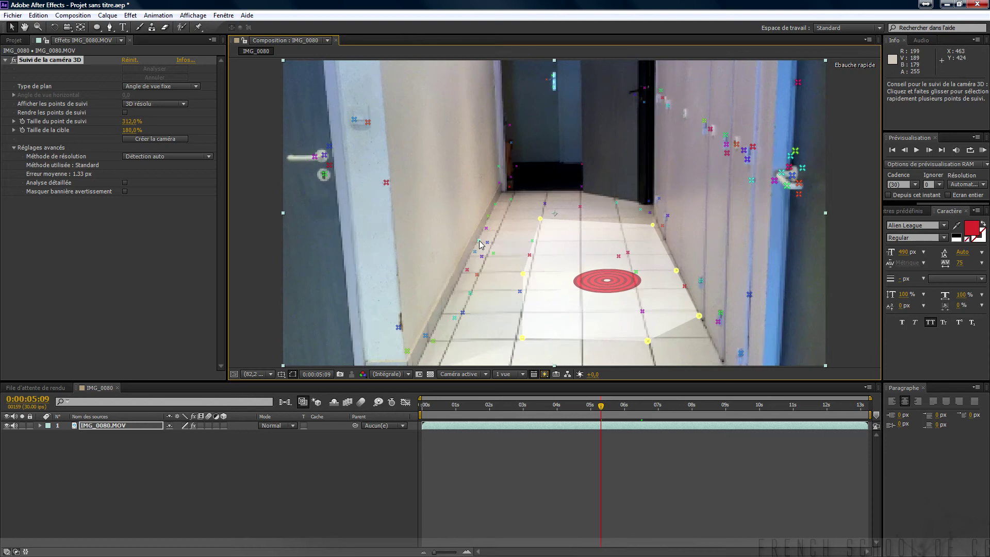
{"action": "left_click", "coordinate": [479, 242], "text": "shift"}
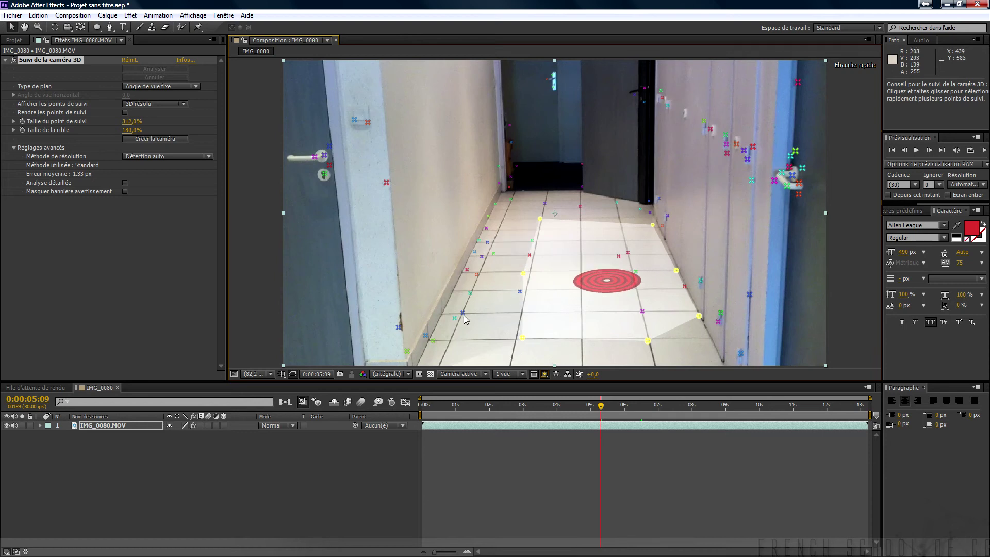
{"action": "left_click", "coordinate": [433, 341], "text": "shift"}
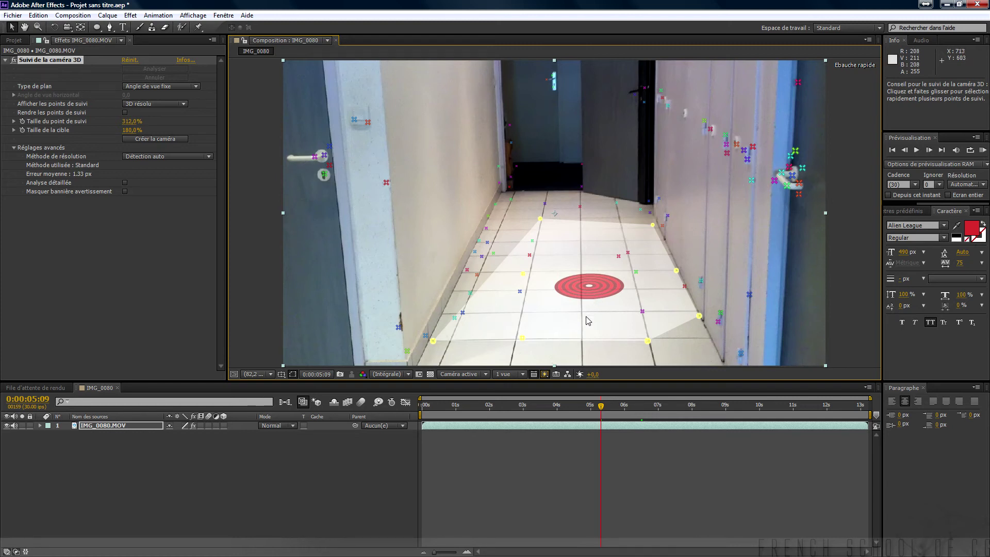
{"action": "right_click", "coordinate": [582, 266]}
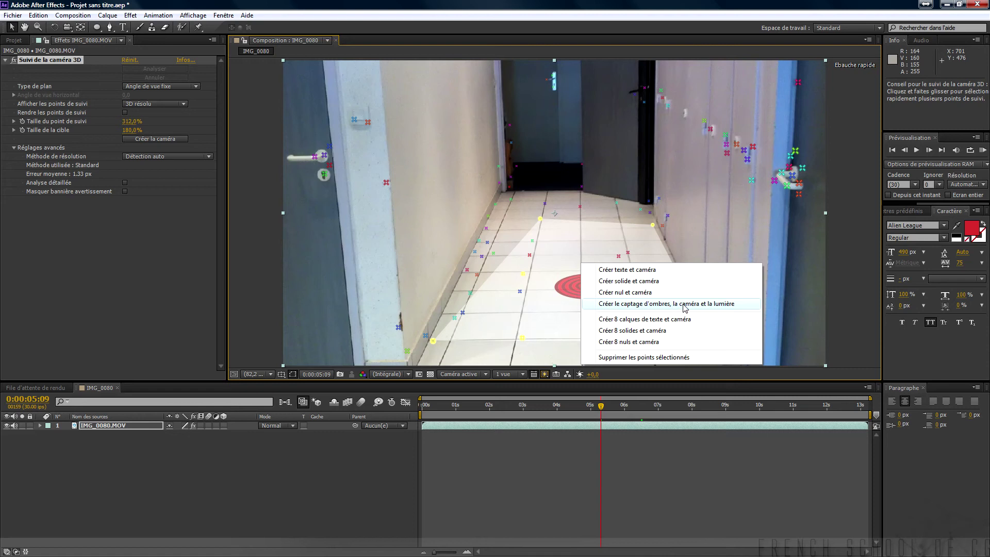
{"action": "left_click", "coordinate": [650, 305]}
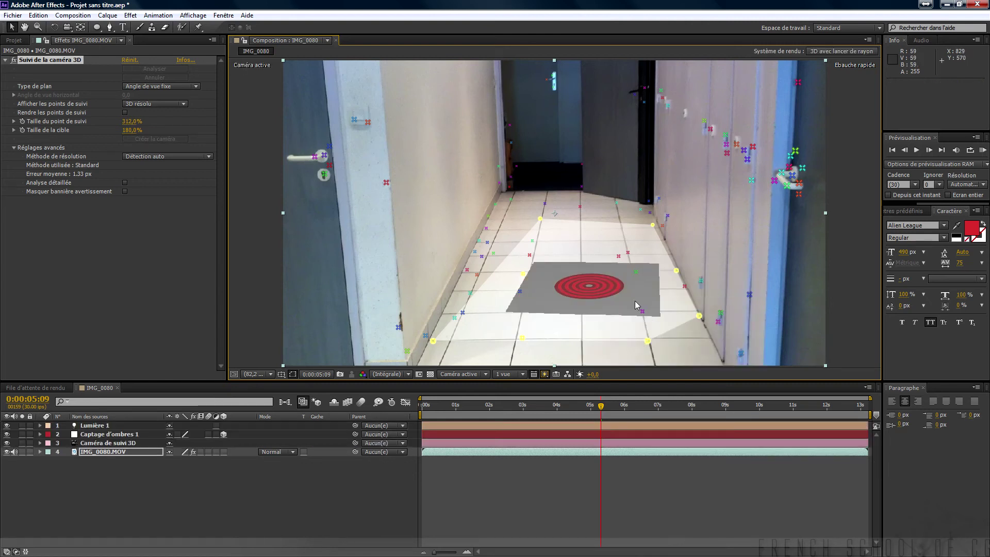
- Examine the surface options of the Captage d'ombres 1 layer, collapse its properties and leave that layer selected
{"action": "left_click", "coordinate": [109, 436]}
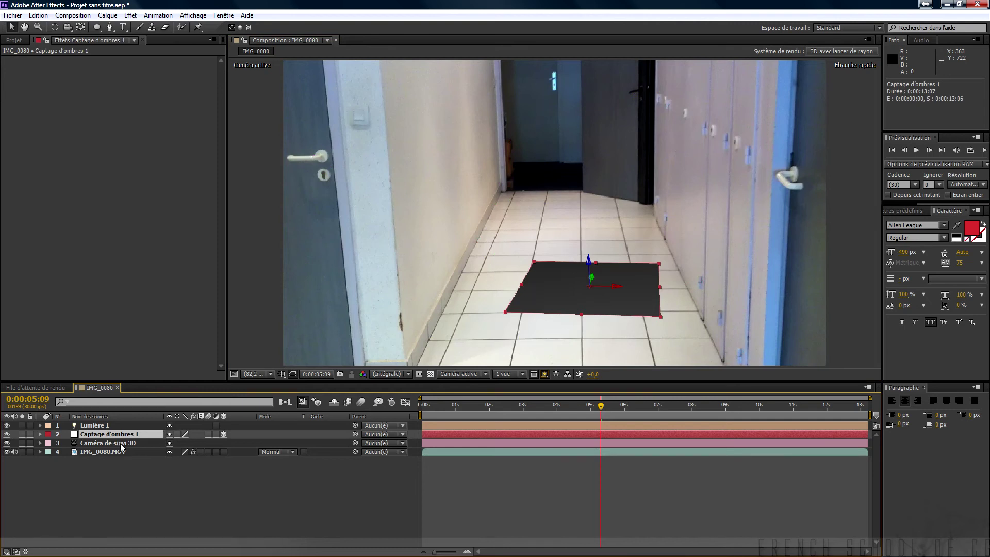
{"action": "left_click", "coordinate": [40, 434]}
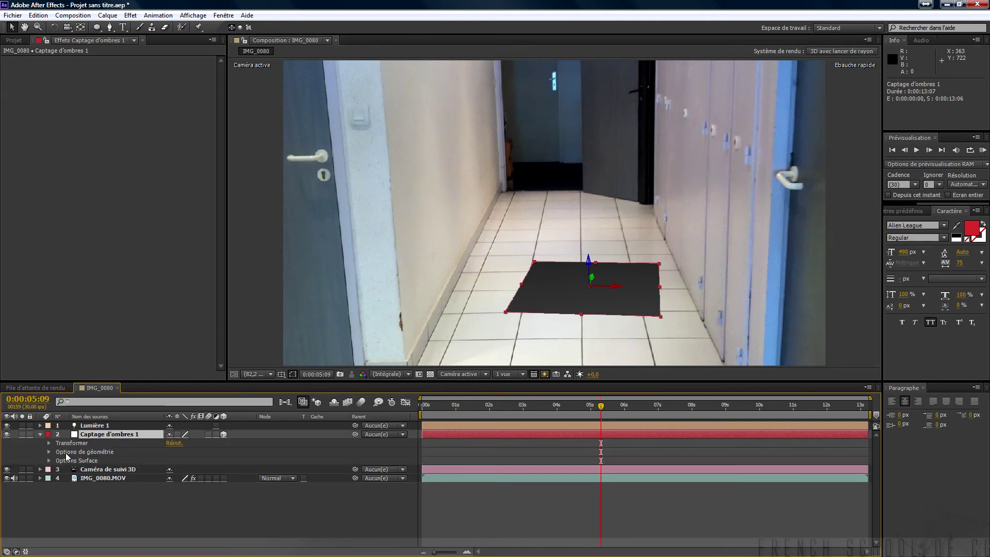
{"action": "left_click", "coordinate": [49, 461]}
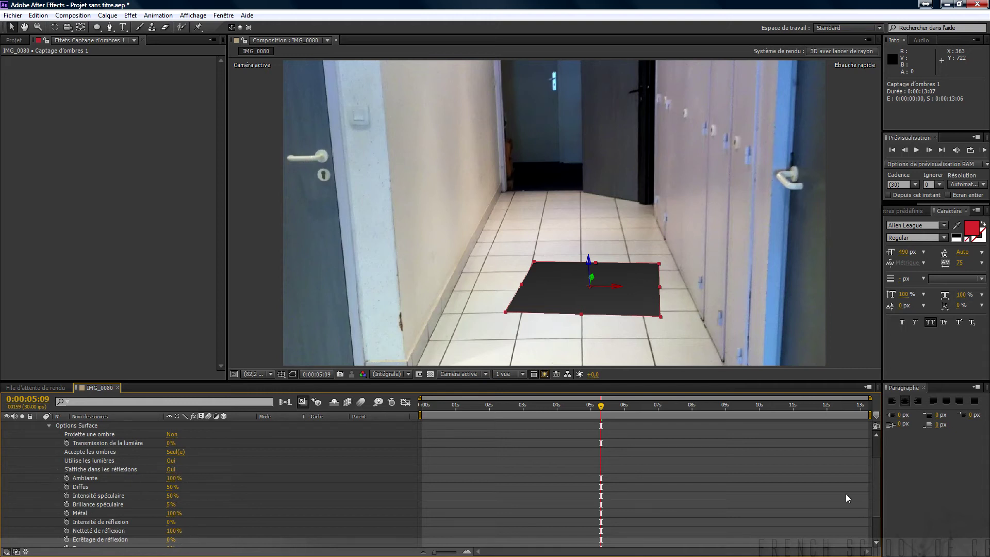
{"action": "left_click_drag", "start_coordinate": [873, 478], "coordinate": [864, 437]}
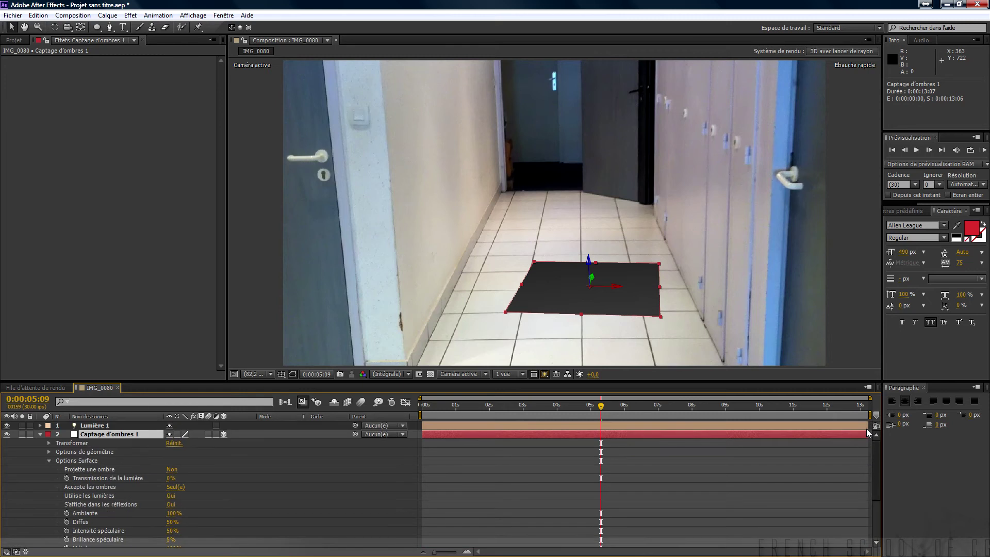
{"action": "left_click", "coordinate": [40, 434]}
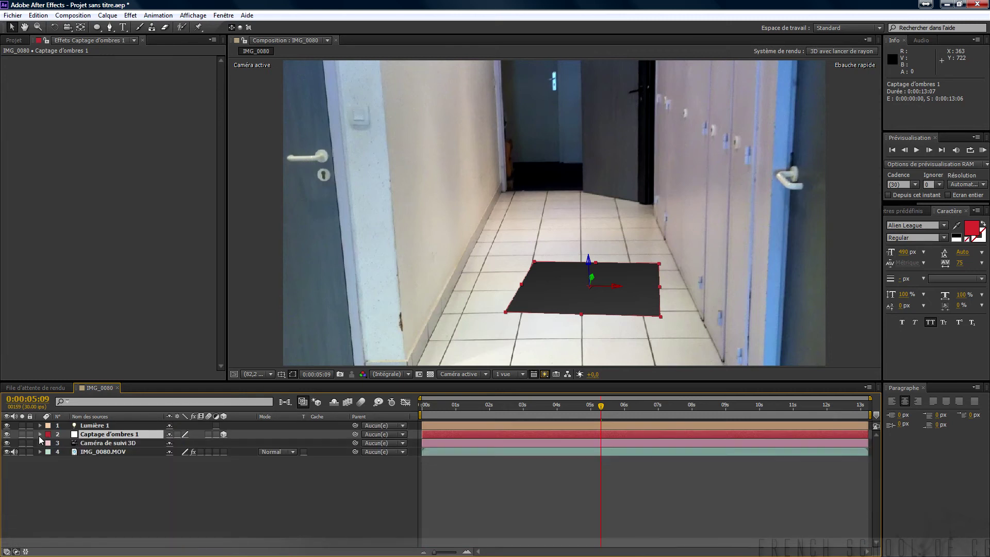
{"action": "left_click", "coordinate": [101, 427]}
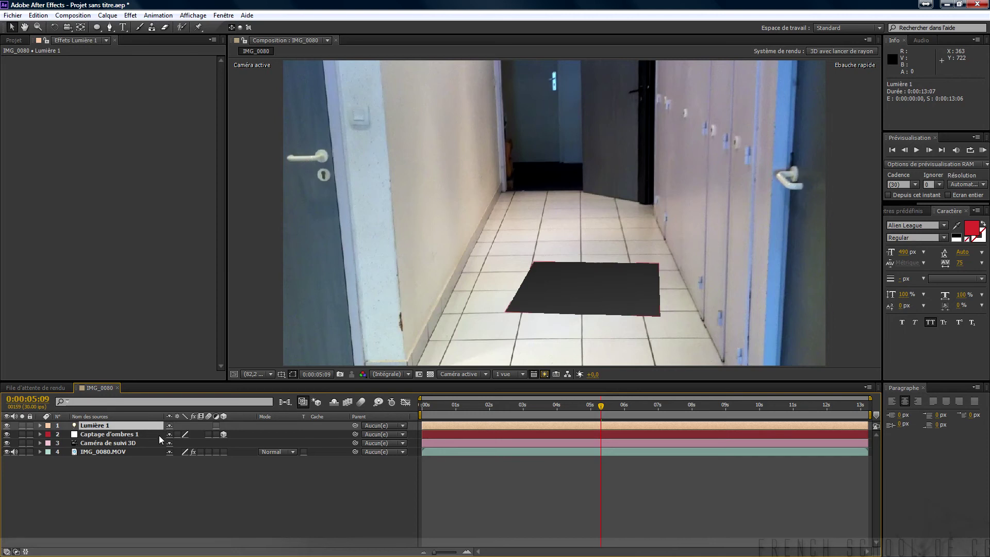
{"action": "left_click", "coordinate": [120, 435]}
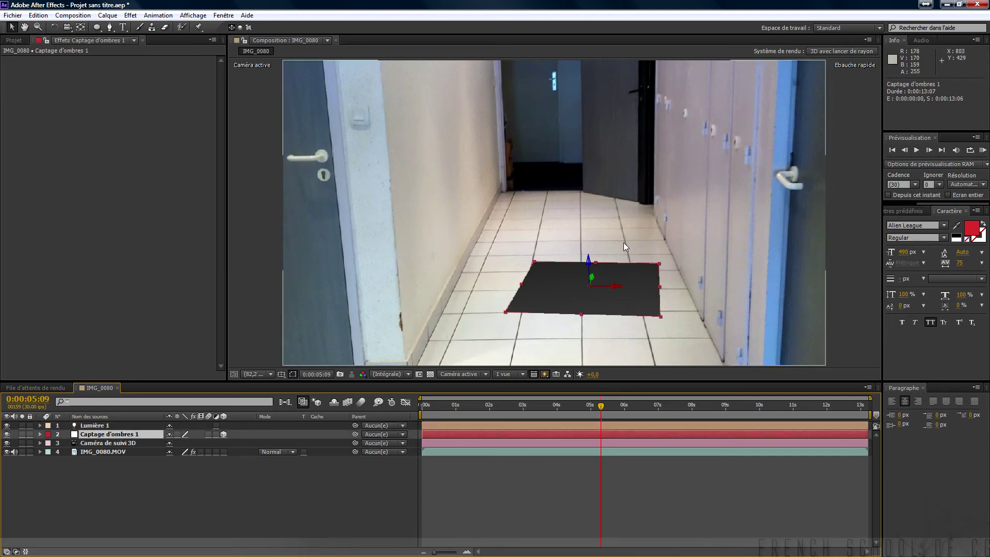
{"action": "left_click", "coordinate": [109, 16]}
{"action": "mouse_move", "coordinate": [319, 29]}
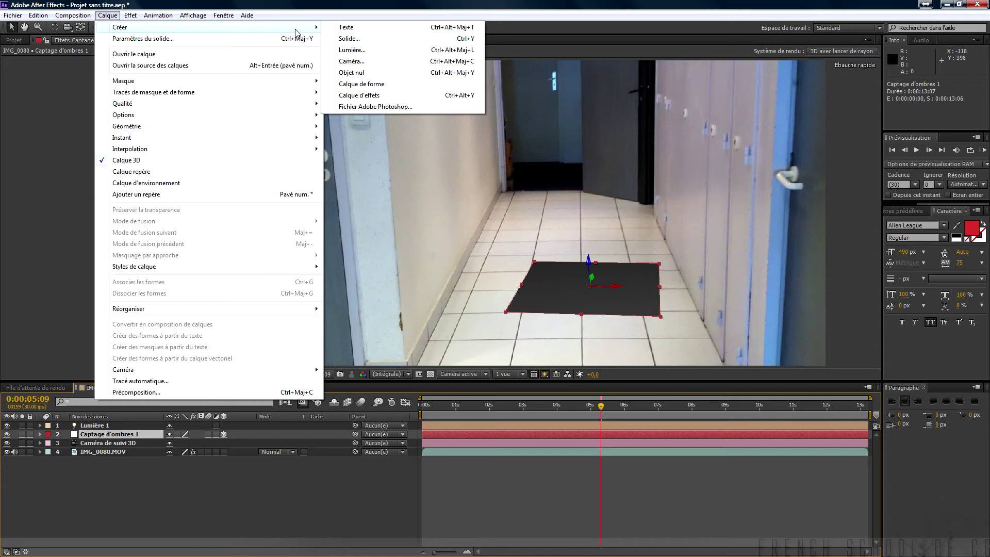
{"action": "left_click", "coordinate": [160, 14]}
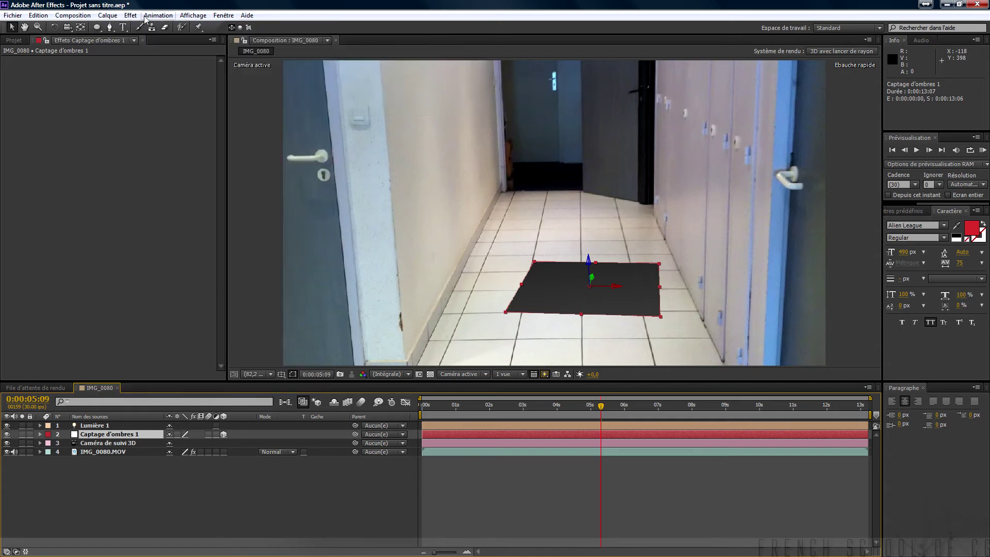
- Try drawing a rectangle with the Rectangle tool while Captage d'ombres 1 is selected, undo the resulting mask and deselect the layer
{"action": "left_click", "coordinate": [98, 29]}
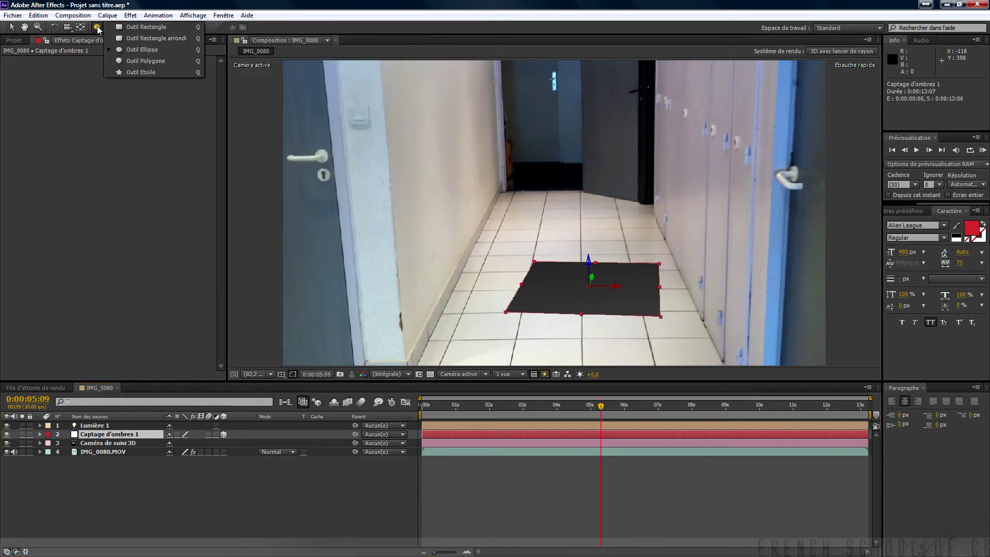
{"action": "left_click", "coordinate": [155, 29]}
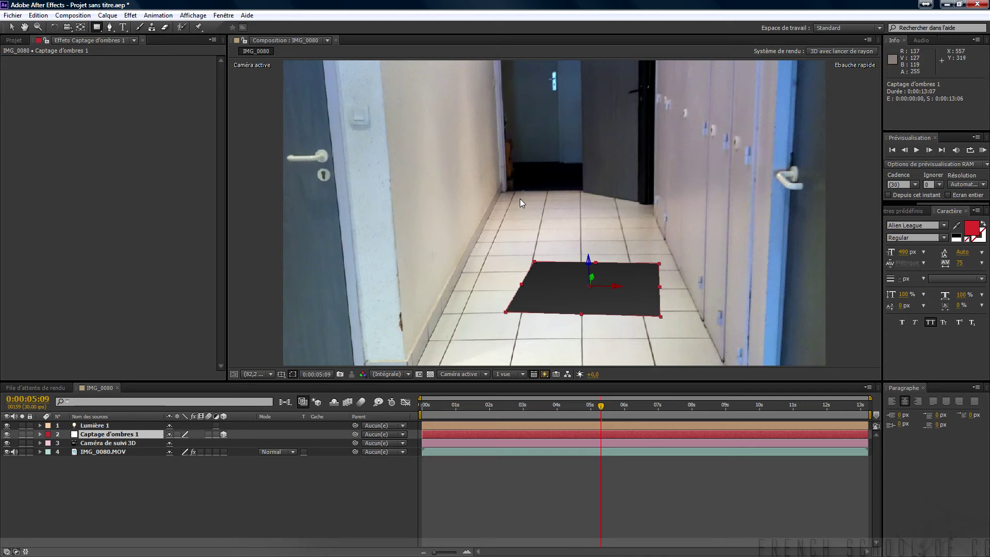
{"action": "left_click_drag", "start_coordinate": [519, 186], "coordinate": [543, 232]}
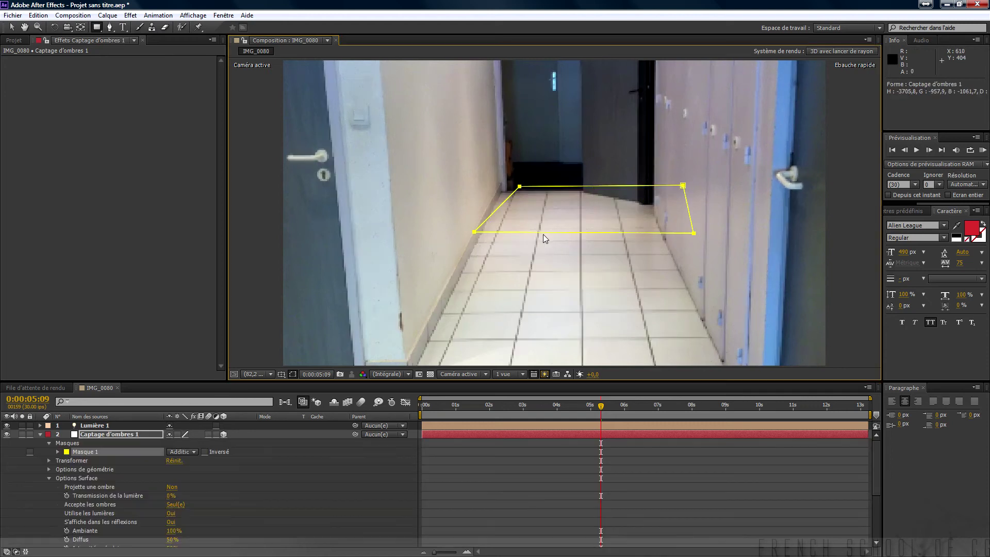
{"action": "key", "text": "ctrl+z"}
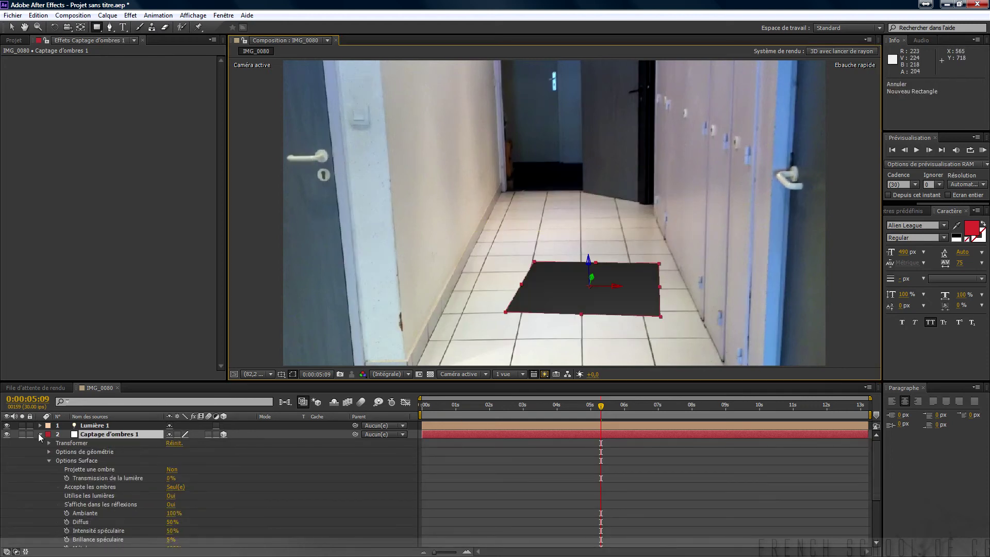
{"action": "left_click", "coordinate": [40, 435]}
{"action": "left_click", "coordinate": [104, 478]}
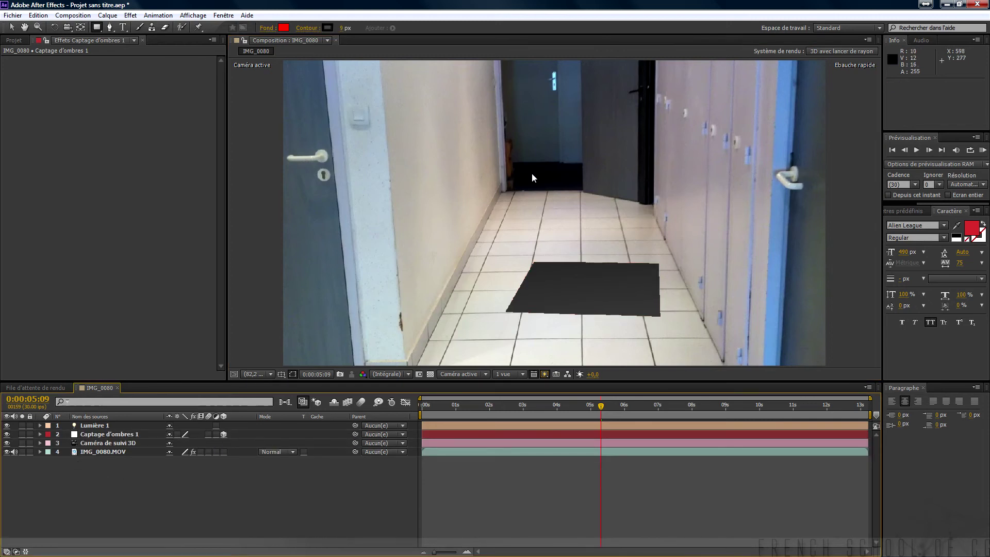
- Draw a roughly square shape just behind the black shadow catcher, with a 0 px stroke and a mid-grey fill
{"action": "left_click_drag", "start_coordinate": [526, 161], "coordinate": [611, 259]}
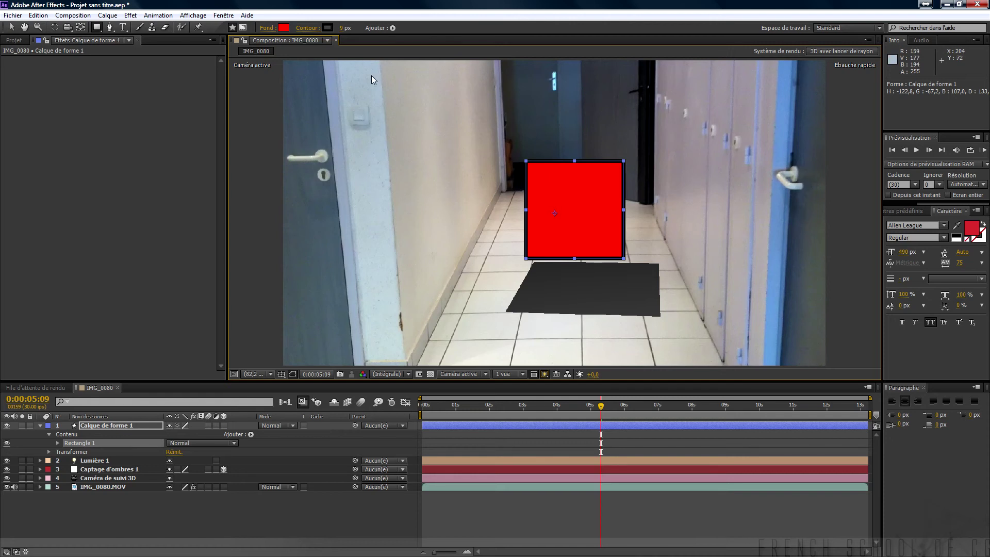
{"action": "left_click", "coordinate": [342, 28]}
{"action": "type", "text": "0"}
{"action": "key", "text": "Return"}
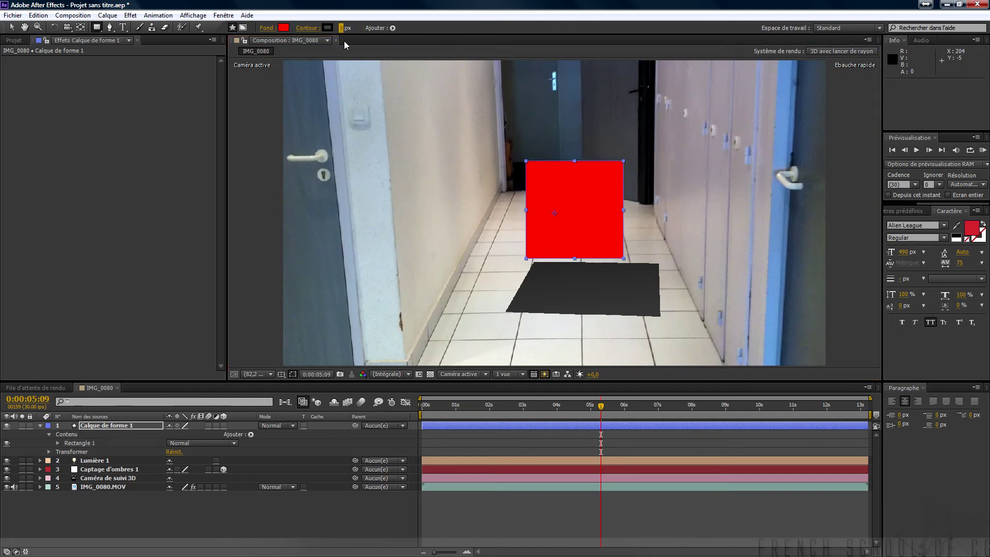
{"action": "left_click", "coordinate": [283, 28]}
{"action": "mouse_move", "coordinate": [383, 265]}
{"action": "left_mouse_down"}
{"action": "mouse_move", "coordinate": [367, 279]}
{"action": "mouse_move", "coordinate": [377, 283]}
{"action": "left_mouse_up"}
{"action": "left_click", "coordinate": [600, 218]}
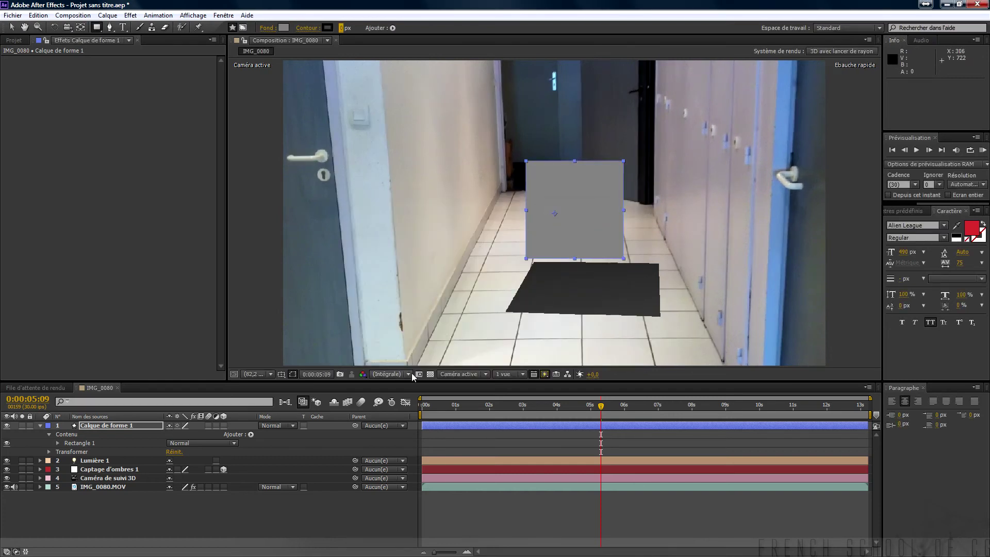
- Make the Calque de forme 1 layer 3D, set its extrusion depth to 50 and collapse its properties
{"action": "left_click", "coordinate": [223, 425]}
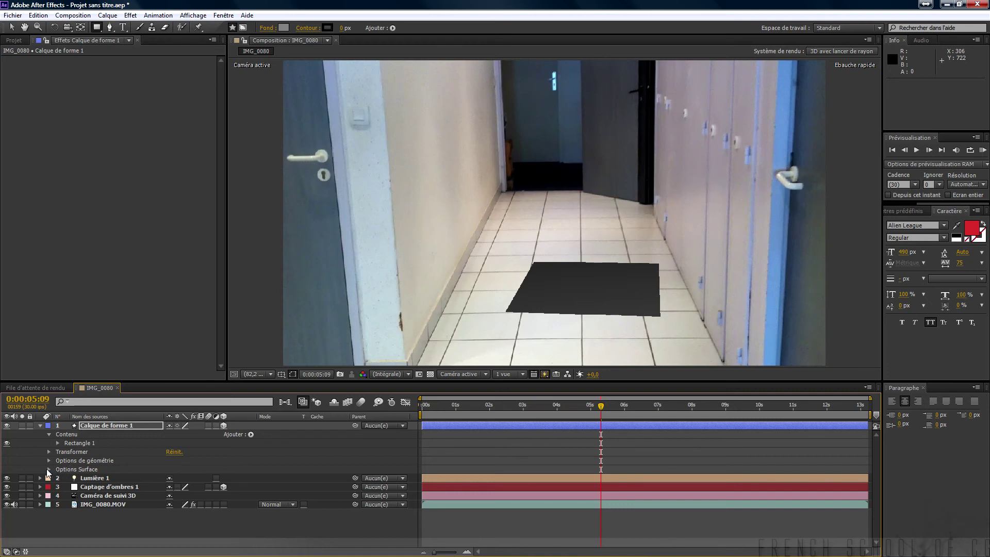
{"action": "left_click", "coordinate": [48, 470]}
{"action": "left_click", "coordinate": [49, 425]}
{"action": "left_click", "coordinate": [49, 460]}
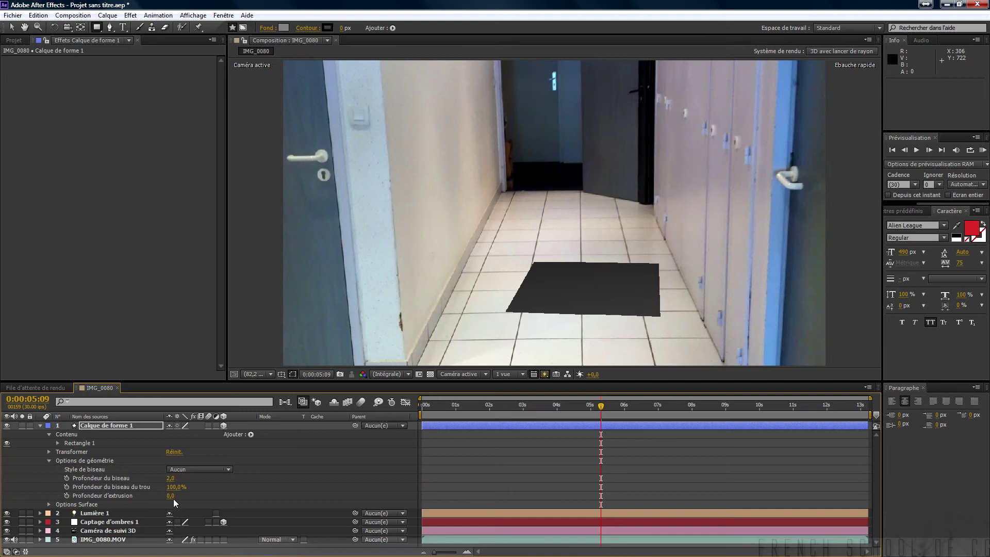
{"action": "left_click", "coordinate": [171, 496]}
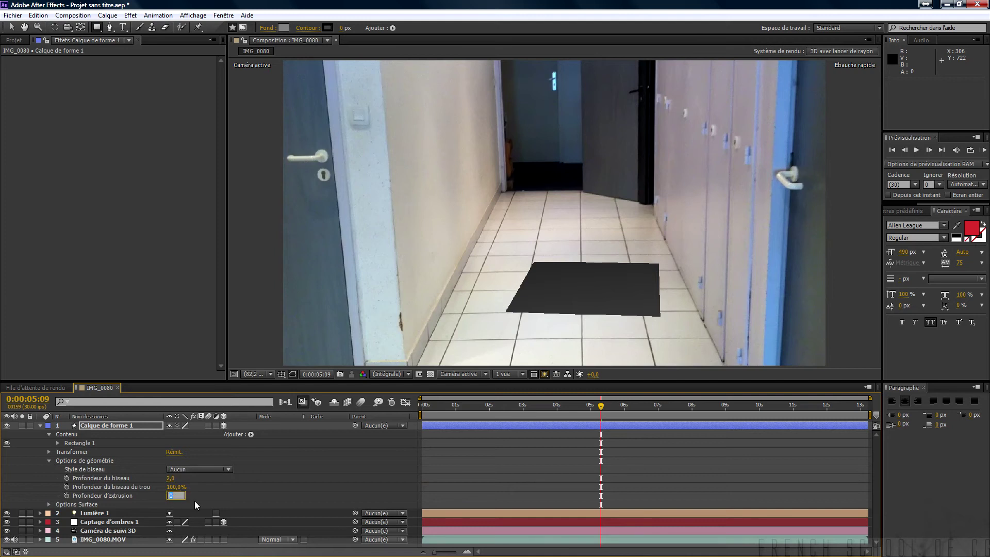
{"action": "type", "text": "50"}
{"action": "key", "text": "Return"}
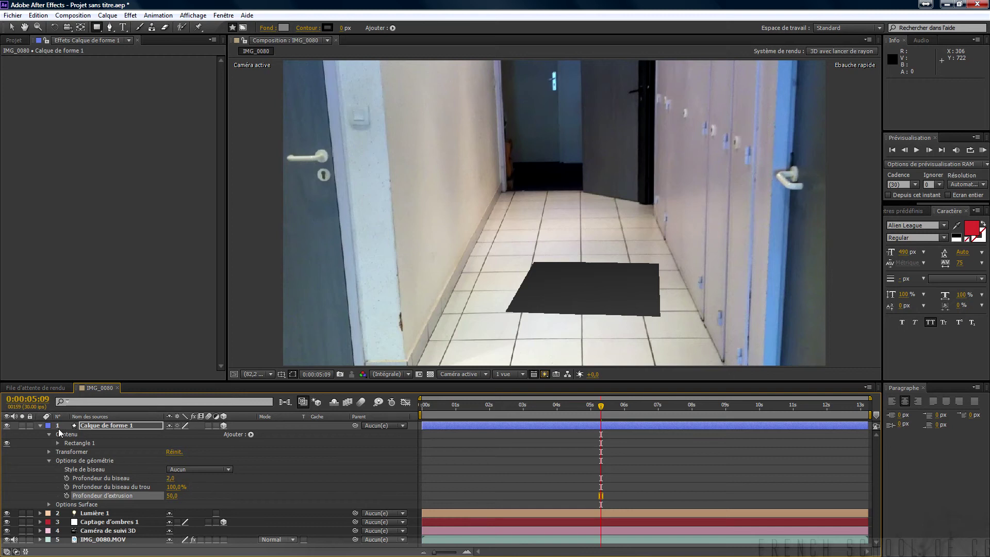
{"action": "left_click", "coordinate": [40, 425]}
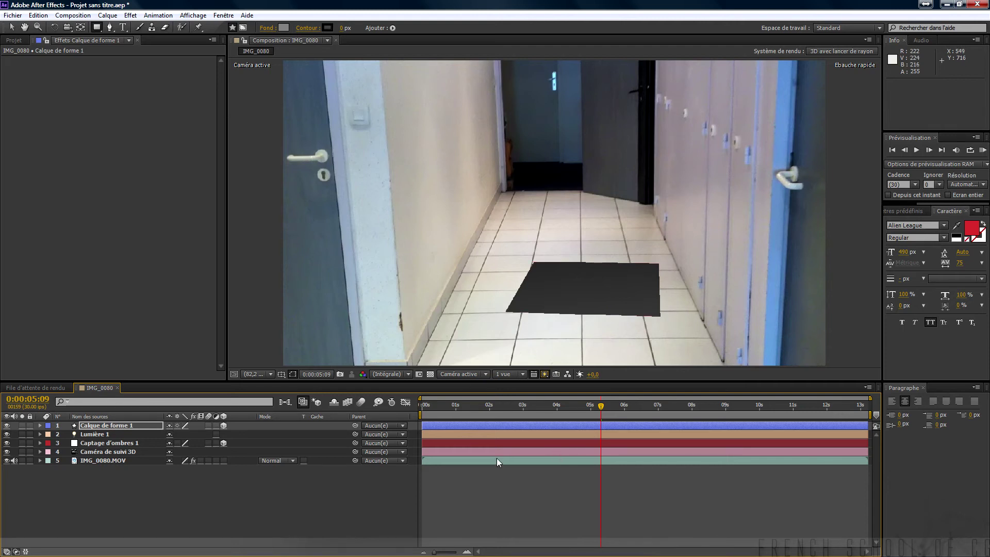
- Select the Lumière 1, Captage d'ombres 1 and Caméra de suivi 3D layers and examine their 3D arrangement from Vue personnalisée 1
{"action": "left_click", "coordinate": [112, 435]}
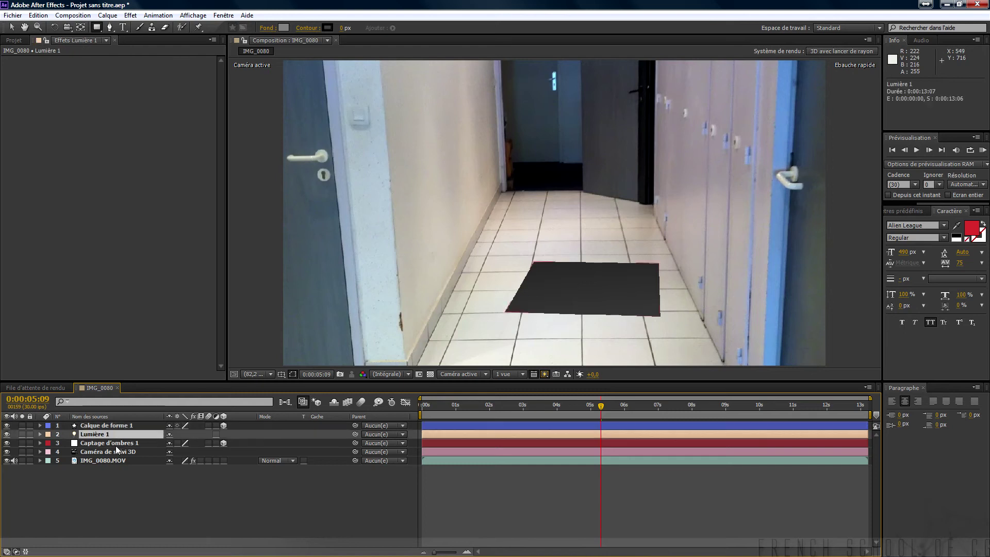
{"action": "left_click", "coordinate": [119, 444], "text": "ctrl"}
{"action": "left_click", "coordinate": [116, 453], "text": "ctrl"}
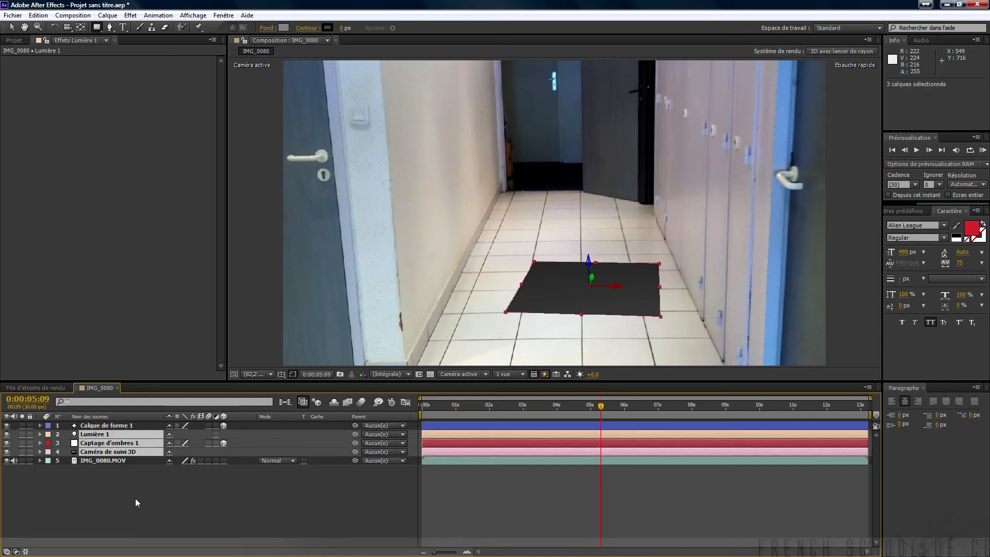
{"action": "left_click", "coordinate": [467, 374]}
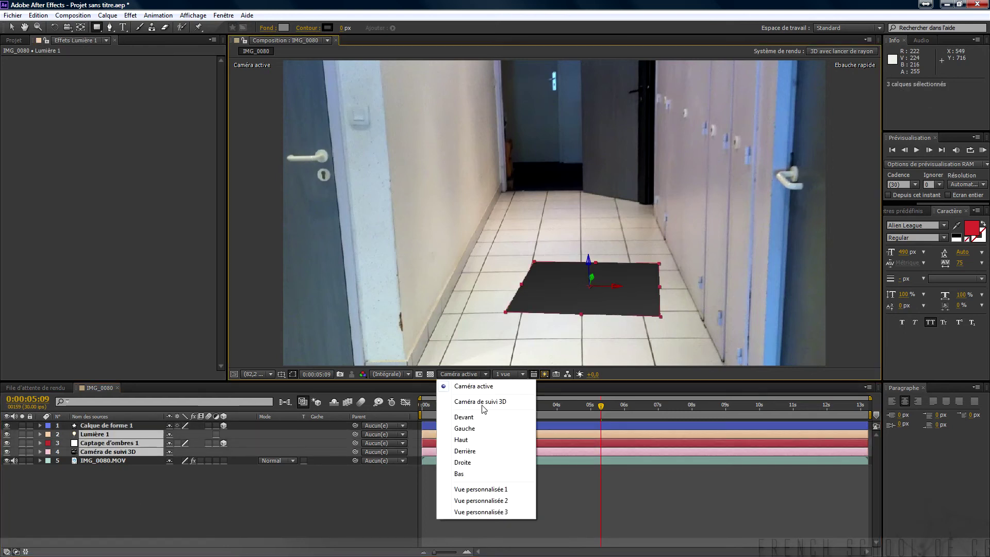
{"action": "left_click", "coordinate": [490, 491]}
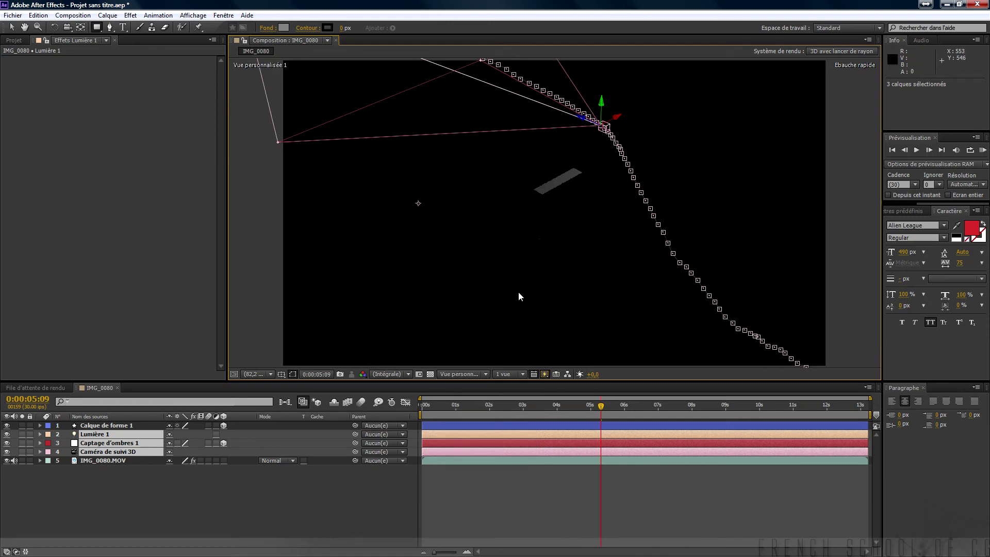
{"action": "key", "text": "c"}
{"action": "left_click_drag", "start_coordinate": [509, 281], "coordinate": [556, 340]}
{"action": "left_click_drag", "start_coordinate": [534, 253], "coordinate": [525, 372]}
{"action": "left_click_drag", "start_coordinate": [534, 283], "coordinate": [538, 374]}
{"action": "left_click_drag", "start_coordinate": [472, 278], "coordinate": [668, 302]}
{"action": "left_click_drag", "start_coordinate": [625, 268], "coordinate": [604, 380]}
{"action": "left_click_drag", "start_coordinate": [603, 407], "coordinate": [604, 417]}
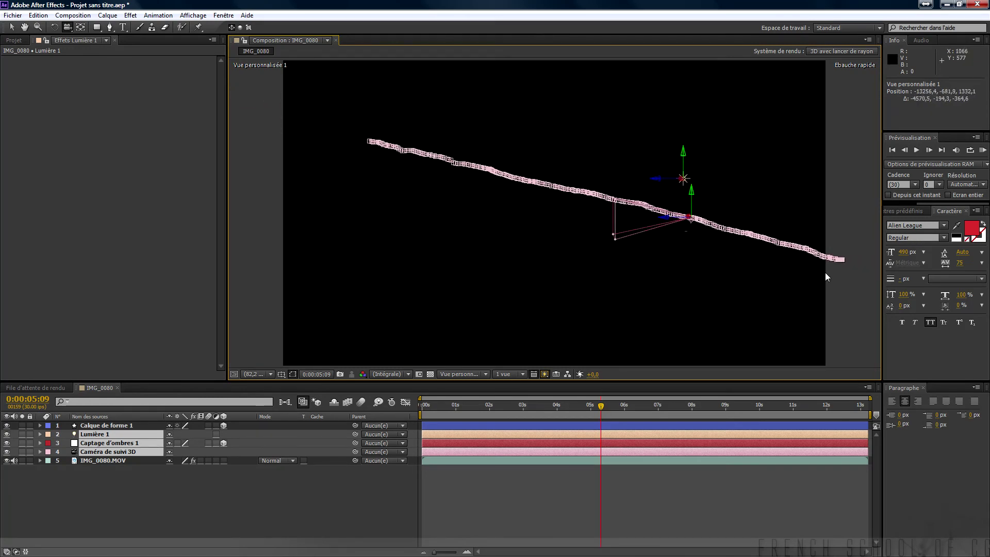
{"action": "left_click_drag", "start_coordinate": [618, 293], "coordinate": [645, 307]}
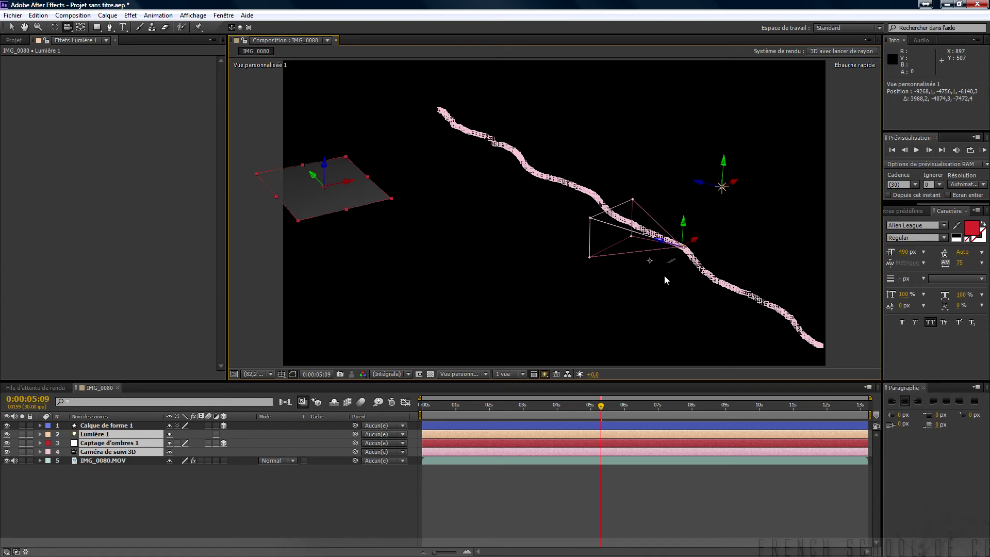
{"action": "left_click_drag", "start_coordinate": [672, 297], "coordinate": [736, 281]}
- Examine the tilt of the shadow catcher relative to the camera path and light from the Gauche view
{"action": "left_click", "coordinate": [463, 374]}
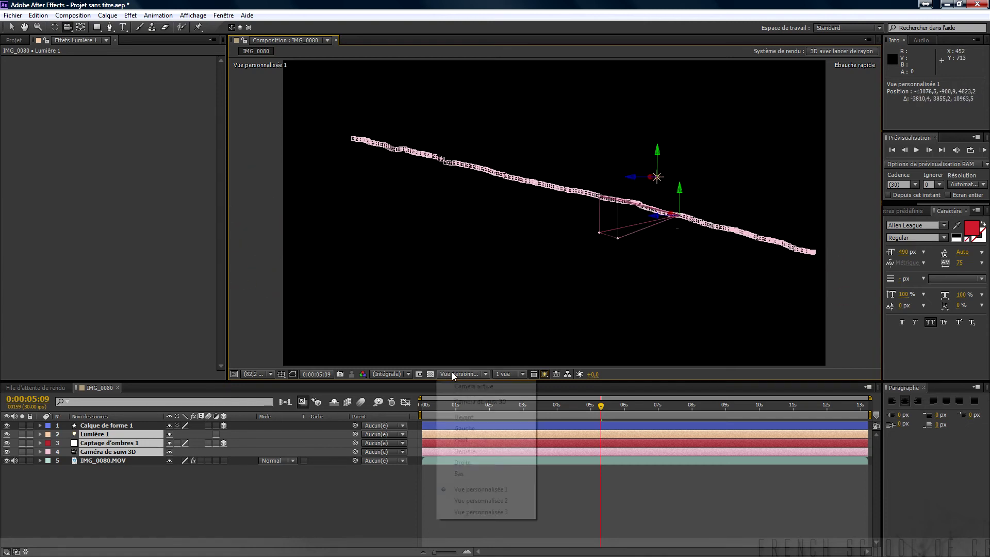
{"action": "left_click", "coordinate": [473, 428]}
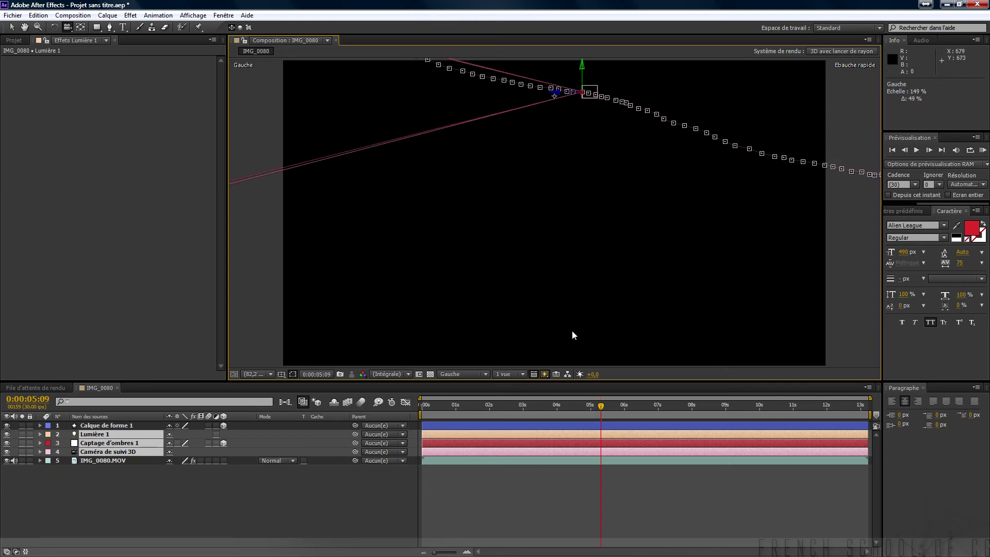
{"action": "left_click_drag", "start_coordinate": [581, 283], "coordinate": [582, 360]}
{"action": "left_click_drag", "start_coordinate": [581, 261], "coordinate": [535, 360]}
{"action": "left_click_drag", "start_coordinate": [530, 200], "coordinate": [489, 323]}
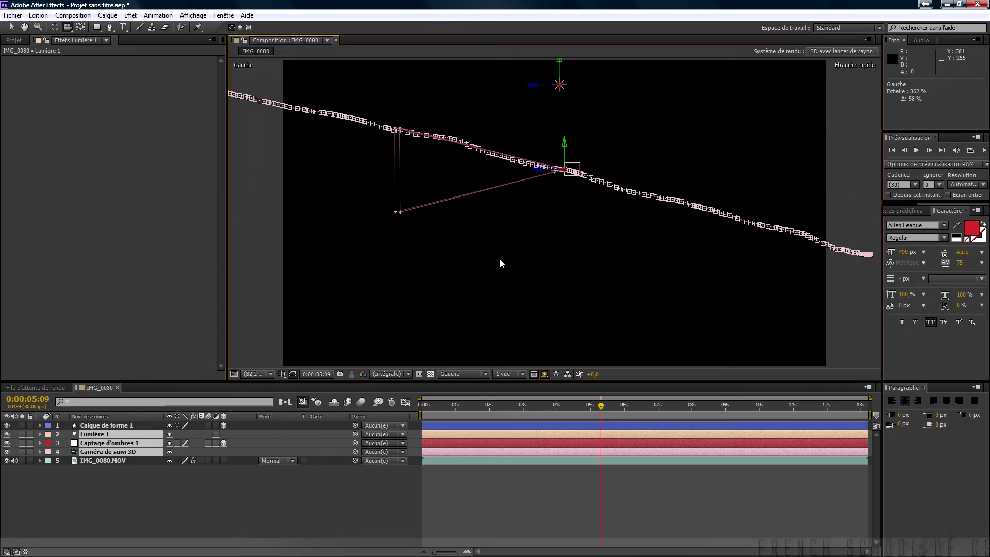
{"action": "left_click_drag", "start_coordinate": [516, 149], "coordinate": [487, 252]}
{"action": "left_click_drag", "start_coordinate": [465, 295], "coordinate": [451, 348]}
{"action": "left_click_drag", "start_coordinate": [507, 200], "coordinate": [137, 277]}
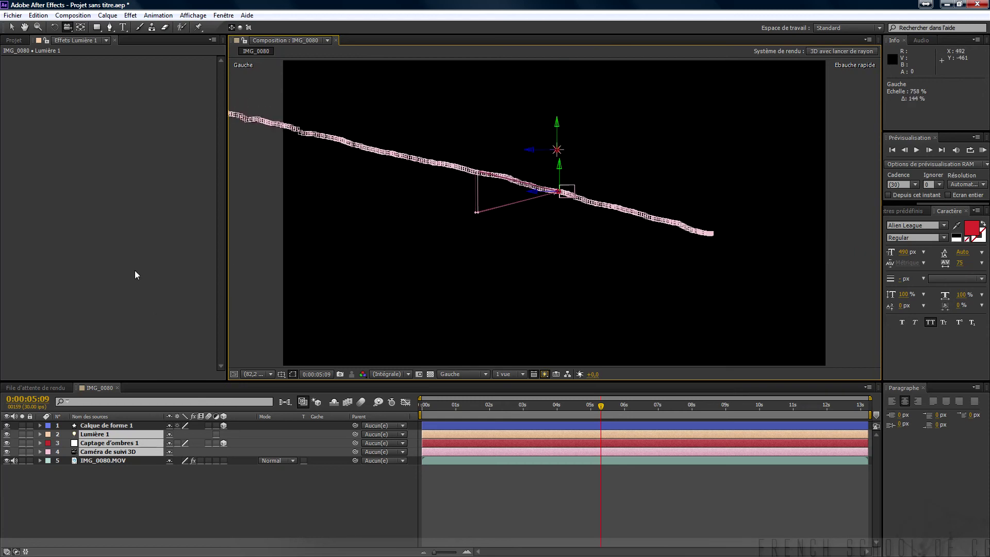
{"action": "left_click_drag", "start_coordinate": [484, 248], "coordinate": [149, 239]}
{"action": "left_click_drag", "start_coordinate": [533, 250], "coordinate": [160, 239]}
{"action": "mouse_move", "coordinate": [521, 271]}
{"action": "left_mouse_down"}
{"action": "mouse_move", "coordinate": [672, 270]}
{"action": "mouse_move", "coordinate": [510, 260]}
{"action": "left_mouse_up"}
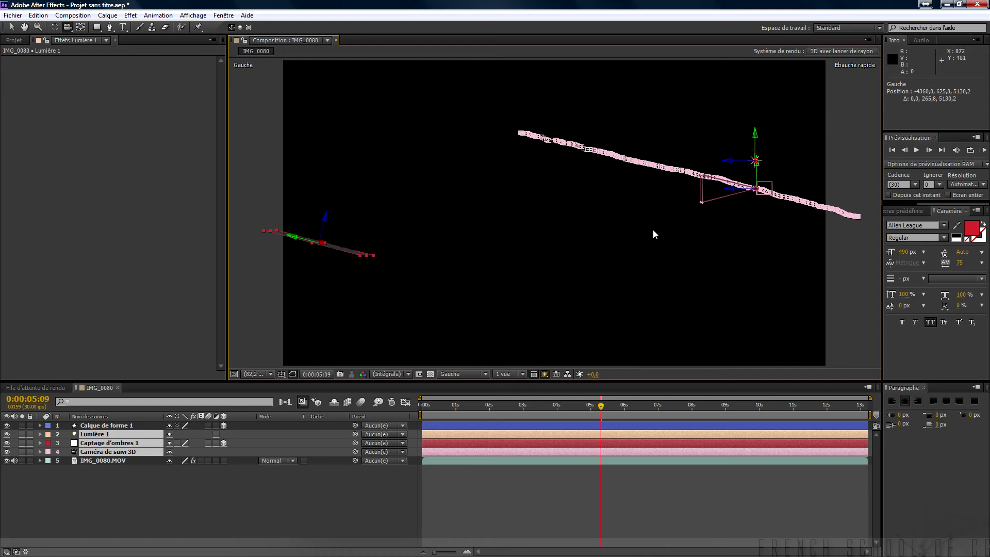
{"action": "left_click_drag", "start_coordinate": [605, 262], "coordinate": [672, 272]}
{"action": "left_click_drag", "start_coordinate": [625, 249], "coordinate": [611, 372]}
{"action": "left_click_drag", "start_coordinate": [612, 294], "coordinate": [570, 281]}
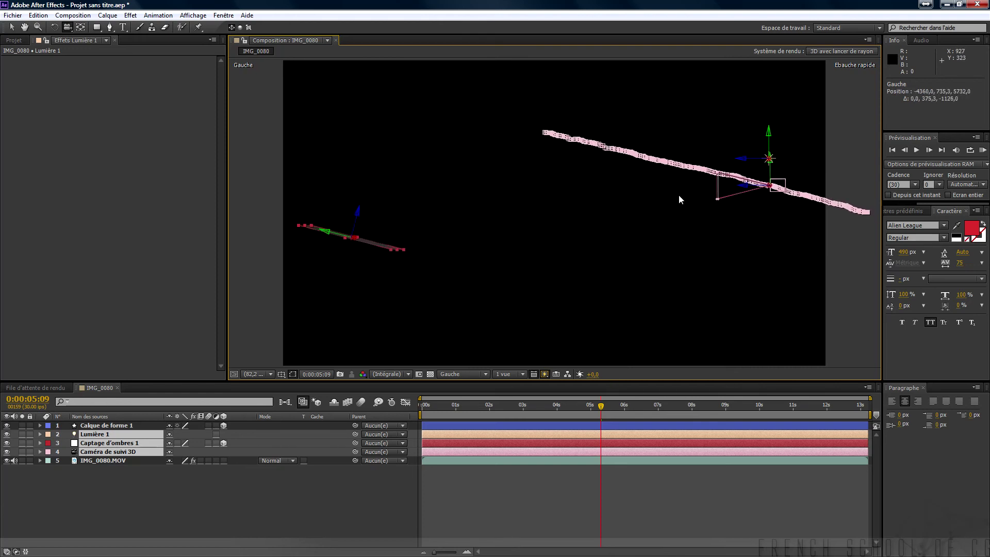
- Create a null object and make it a 3D layer
{"action": "left_click", "coordinate": [108, 15]}
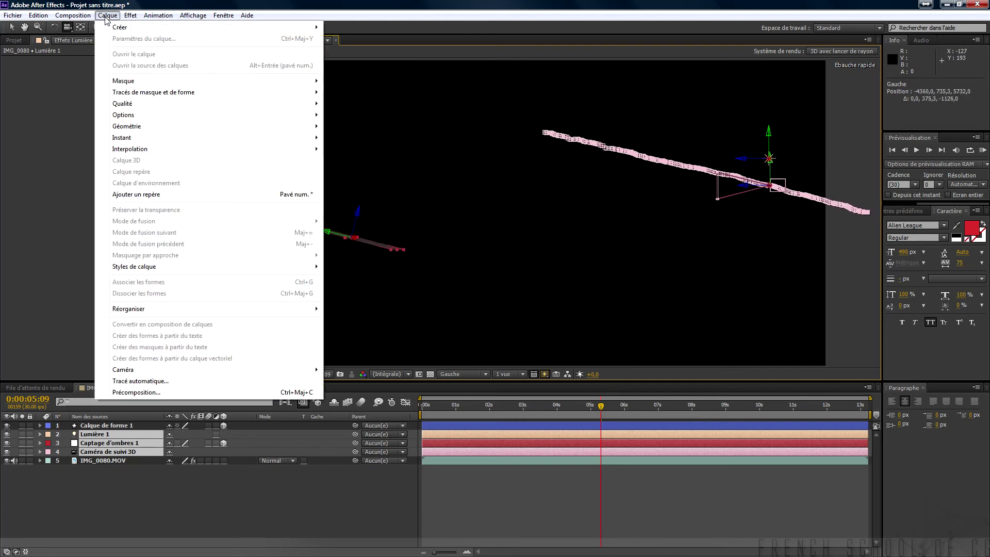
{"action": "mouse_move", "coordinate": [122, 30]}
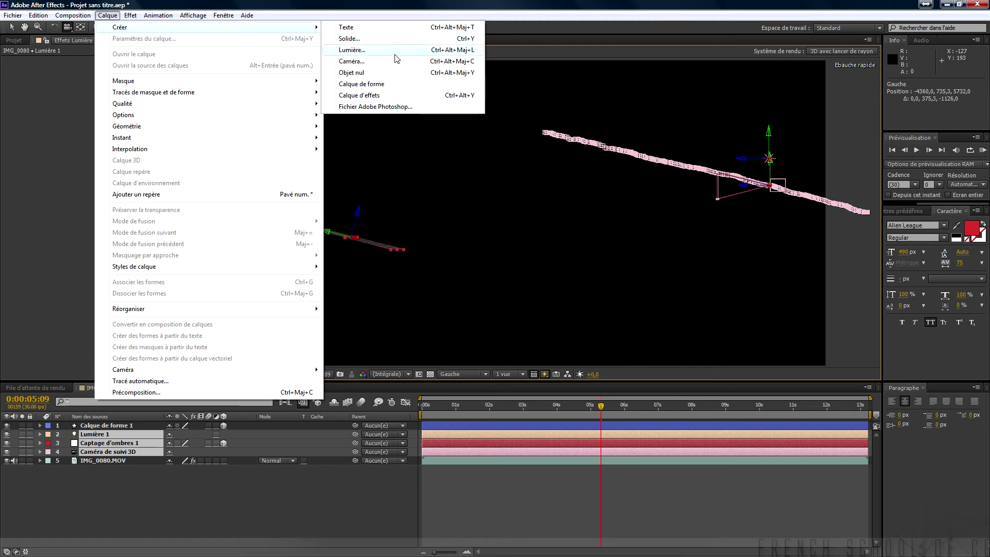
{"action": "left_click", "coordinate": [370, 72]}
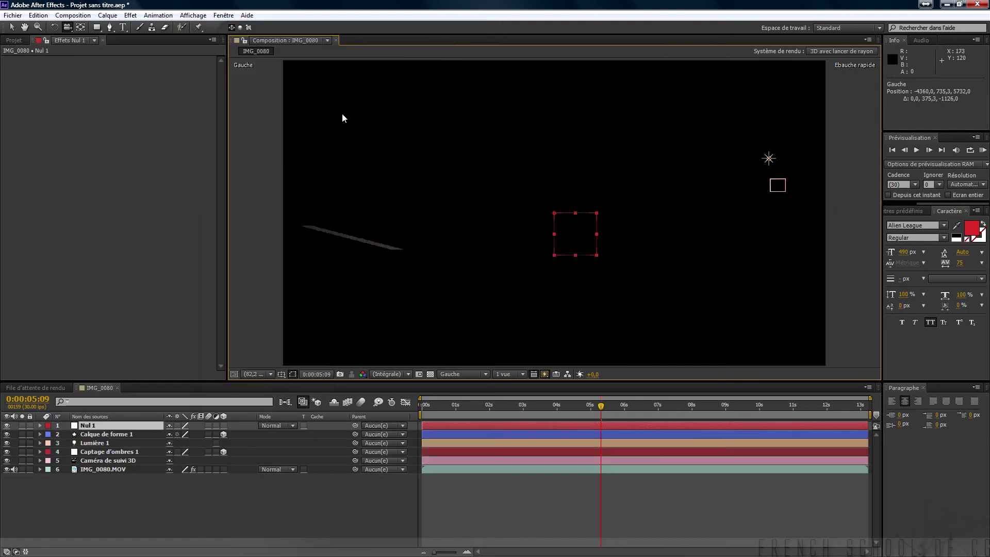
{"action": "left_click", "coordinate": [224, 426]}
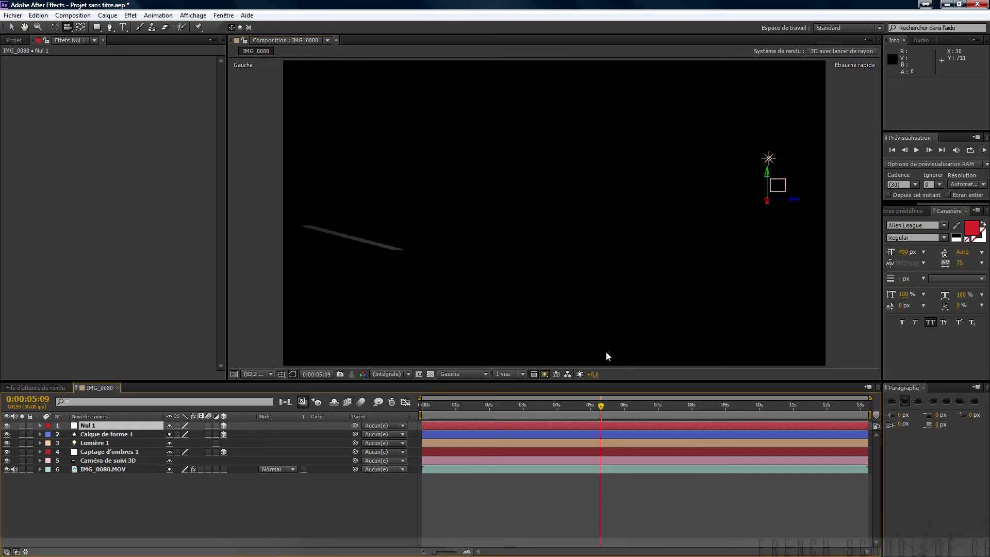
- Compare the null's position with the shadow catcher in the Gauche and Vue personnalisée 1 views, and select the shadow catcher
{"action": "left_click_drag", "start_coordinate": [710, 272], "coordinate": [599, 280]}
{"action": "left_click_drag", "start_coordinate": [663, 200], "coordinate": [740, 95]}
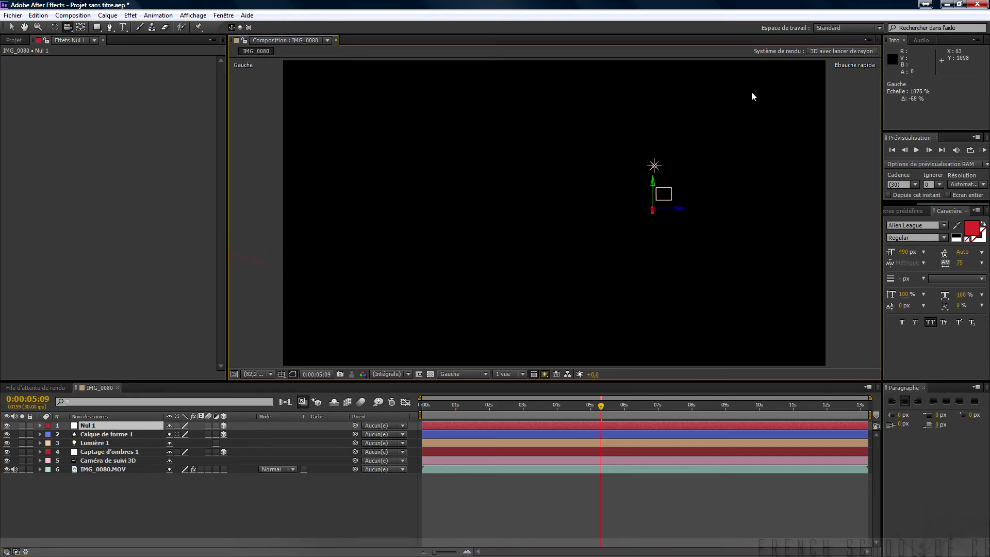
{"action": "left_click", "coordinate": [485, 374]}
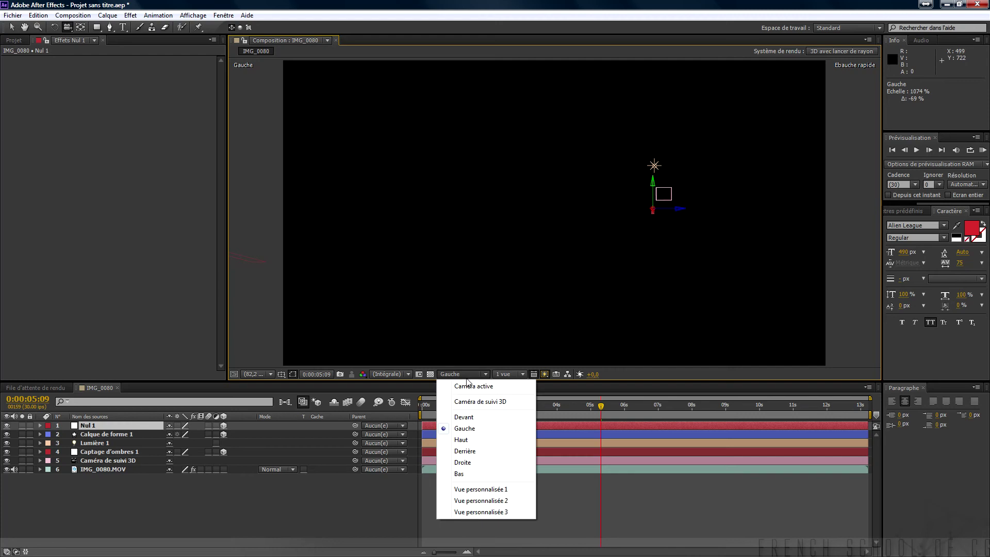
{"action": "left_click", "coordinate": [485, 489]}
{"action": "left_click_drag", "start_coordinate": [624, 296], "coordinate": [541, 315]}
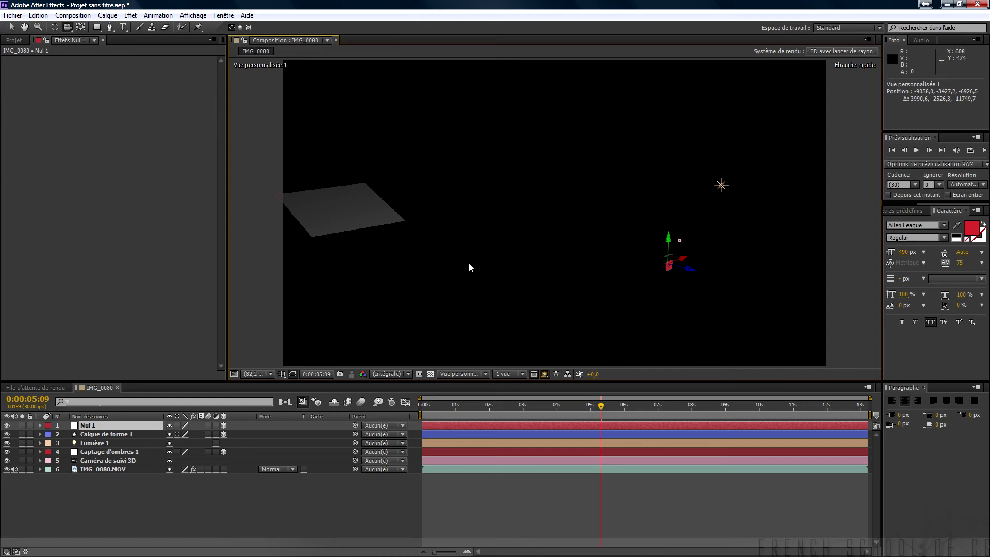
{"action": "left_click", "coordinate": [338, 204]}
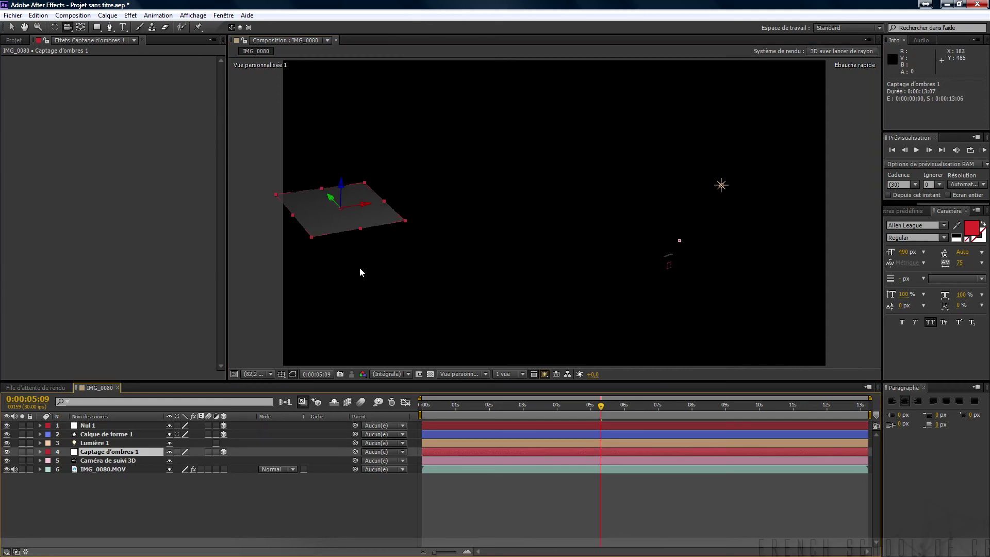
- Compare the positions of Nul 1 and Captage d'ombres 1 in the custom 3D view
{"action": "left_click", "coordinate": [105, 426]}
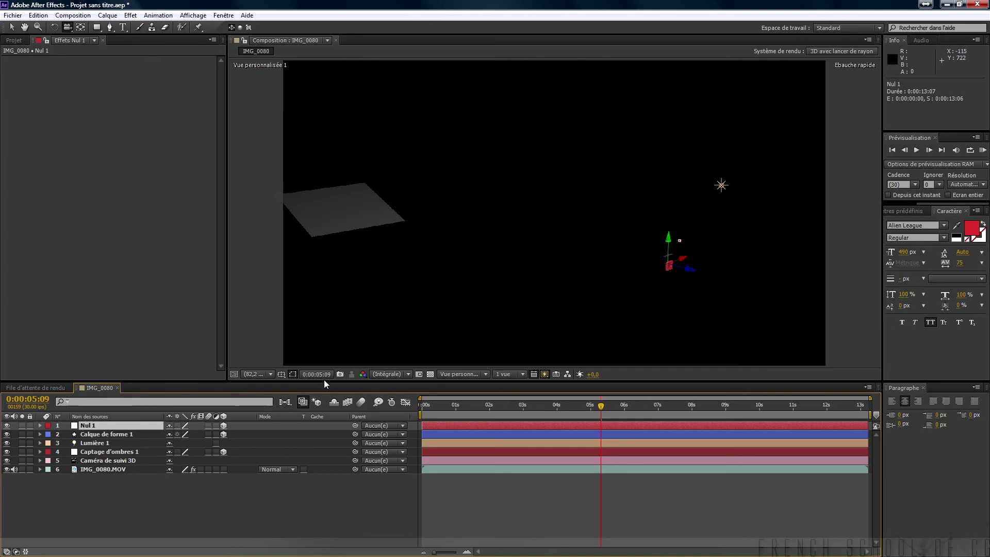
{"action": "left_click", "coordinate": [119, 453]}
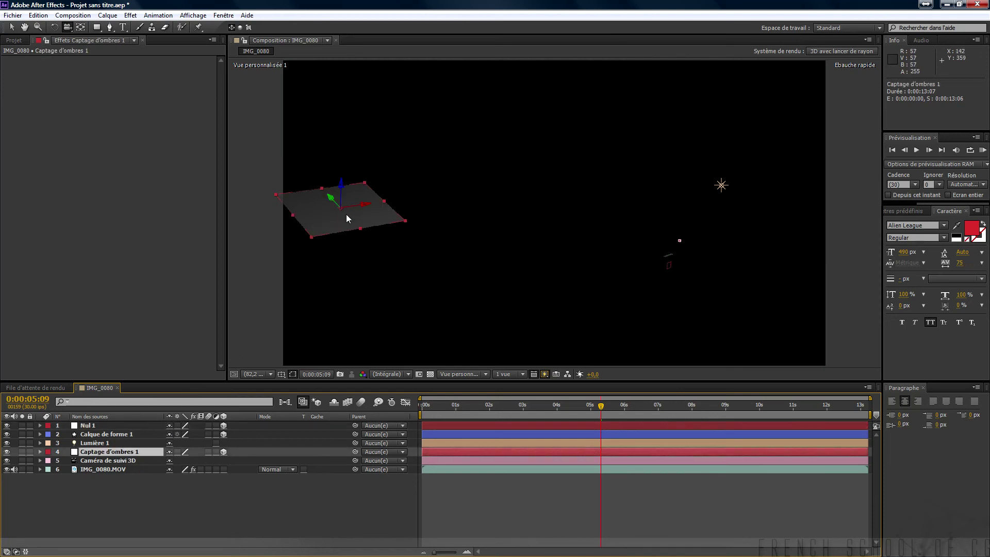
{"action": "left_click_drag", "start_coordinate": [391, 276], "coordinate": [414, 290]}
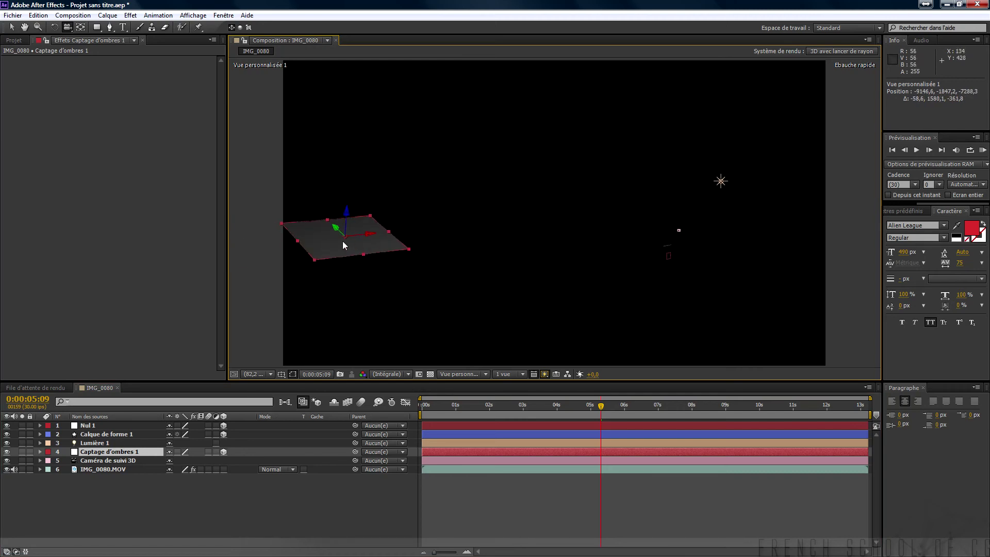
- Snap Nul 1 to the location of Captage d'ombres 1 by parenting it to that layer, and reset its parent to Aucun(e)
{"action": "left_click", "coordinate": [104, 424]}
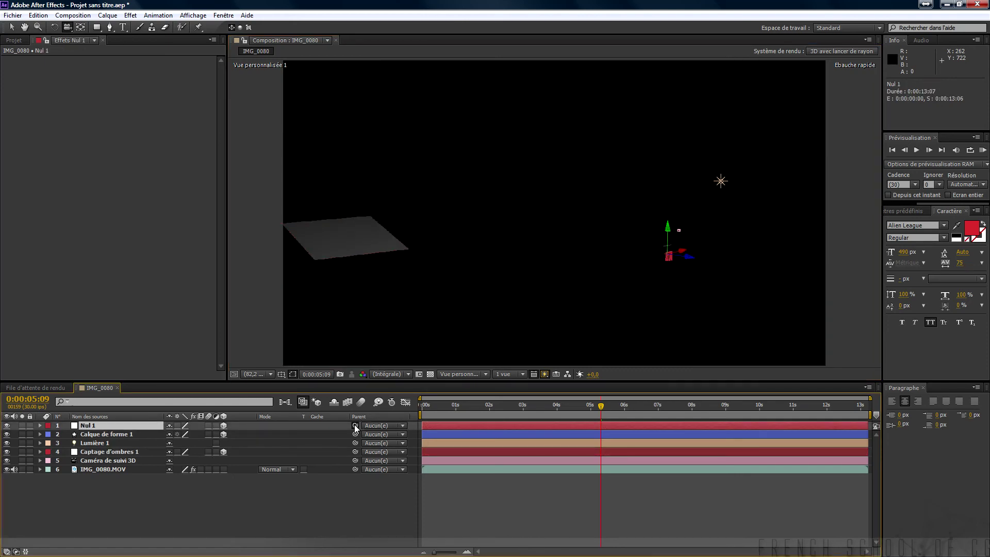
{"action": "left_click_drag", "start_coordinate": [354, 425], "coordinate": [314, 437]}
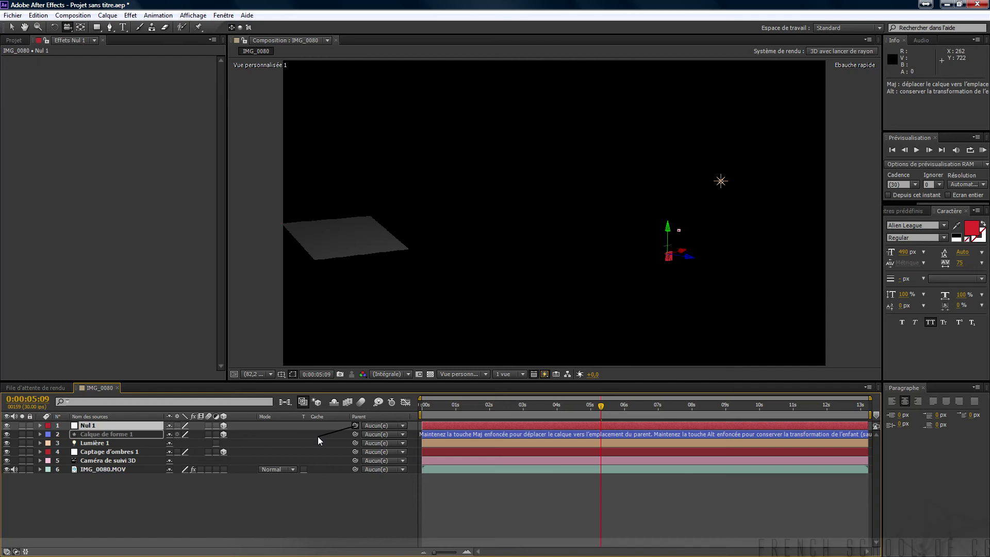
{"action": "left_click_drag", "start_coordinate": [318, 437], "coordinate": [142, 452]}
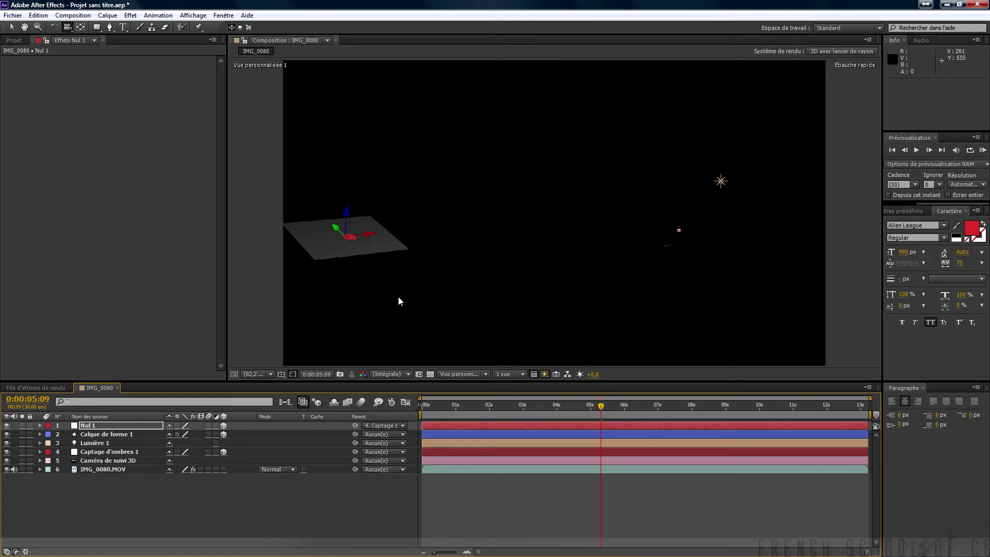
{"action": "left_click_drag", "start_coordinate": [520, 228], "coordinate": [452, 298]}
{"action": "left_click_drag", "start_coordinate": [327, 295], "coordinate": [593, 284]}
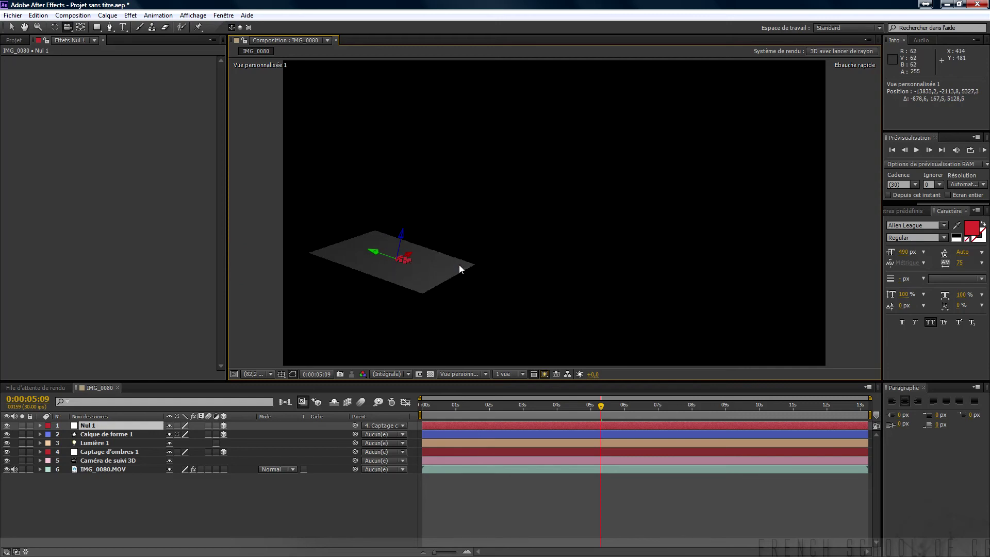
{"action": "left_click", "coordinate": [380, 426]}
{"action": "left_click", "coordinate": [390, 437]}
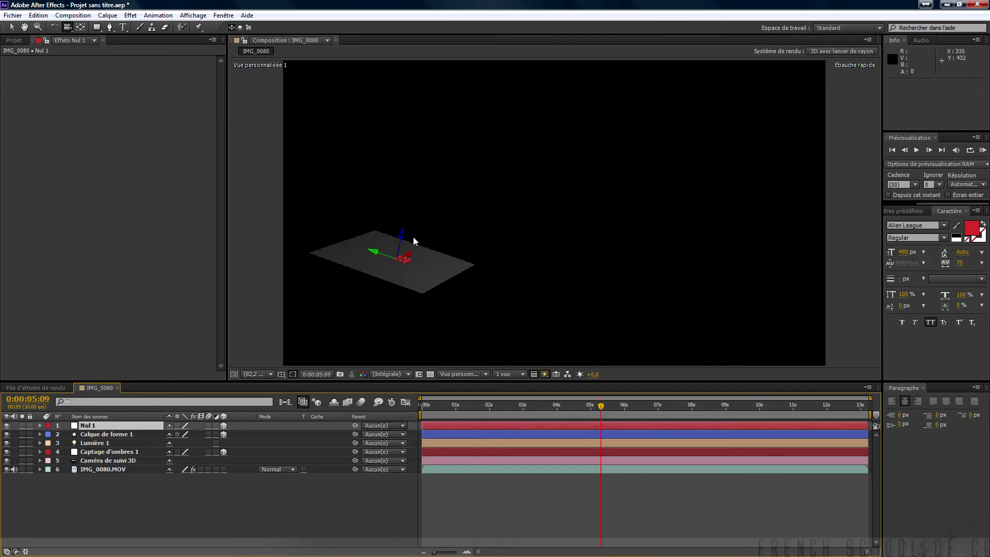
- Parent the Lumière 1, Captage d'ombres 1 and Caméra de suivi 3D layers to Nul 1, leaving out the shape layer
{"action": "left_click", "coordinate": [122, 435]}
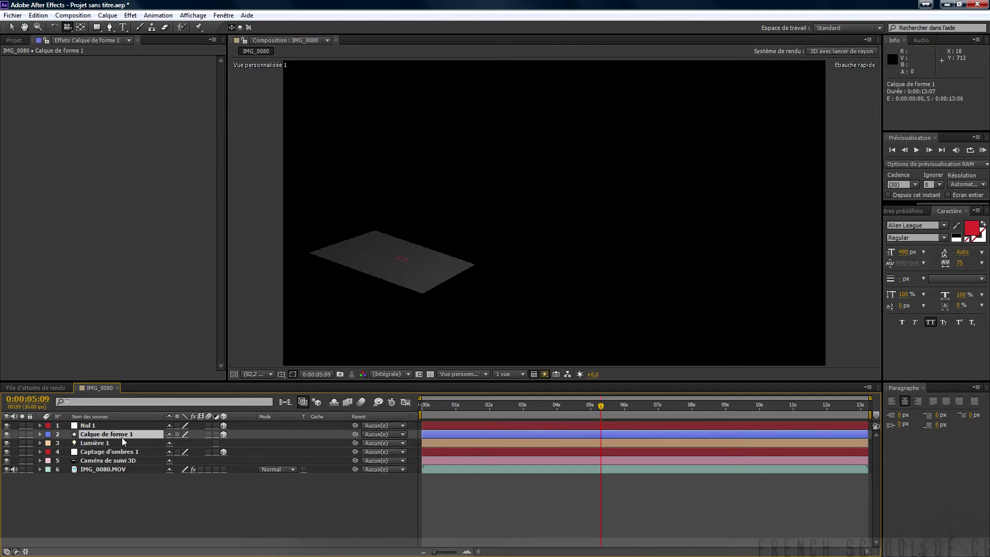
{"action": "left_click", "coordinate": [122, 452], "text": "shift"}
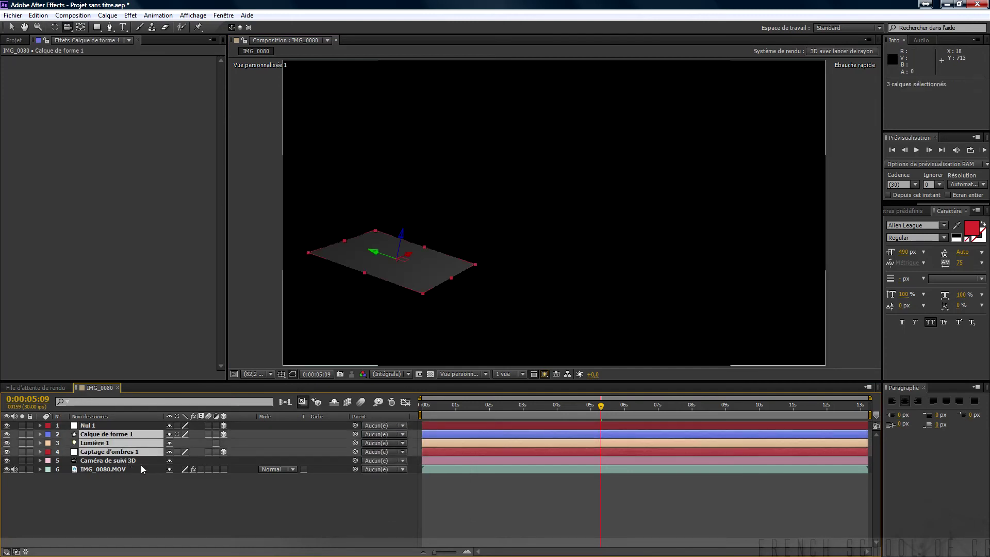
{"action": "left_click_drag", "start_coordinate": [595, 276], "coordinate": [496, 395]}
{"action": "left_click_drag", "start_coordinate": [572, 255], "coordinate": [512, 299]}
{"action": "left_click", "coordinate": [141, 434], "text": "ctrl"}
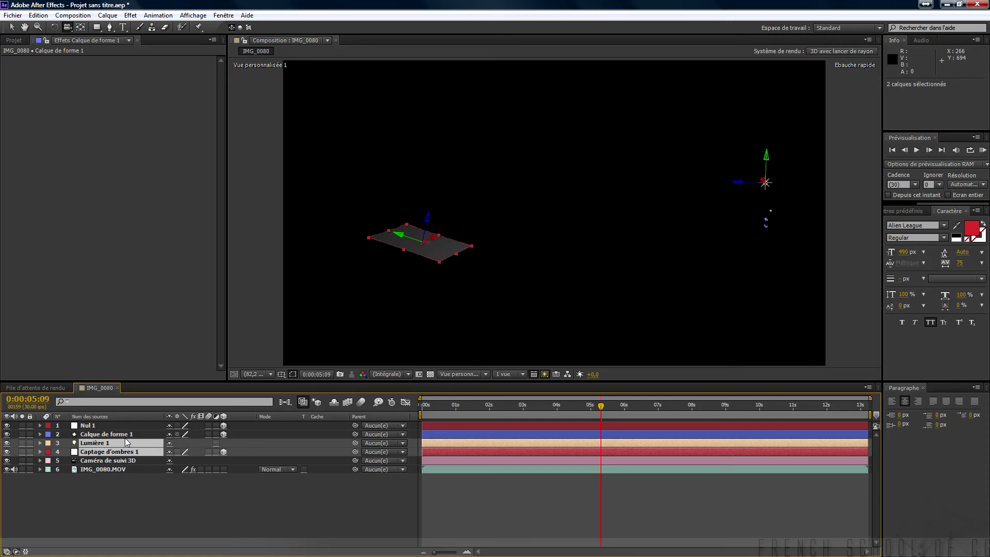
{"action": "left_click", "coordinate": [125, 460], "text": "ctrl"}
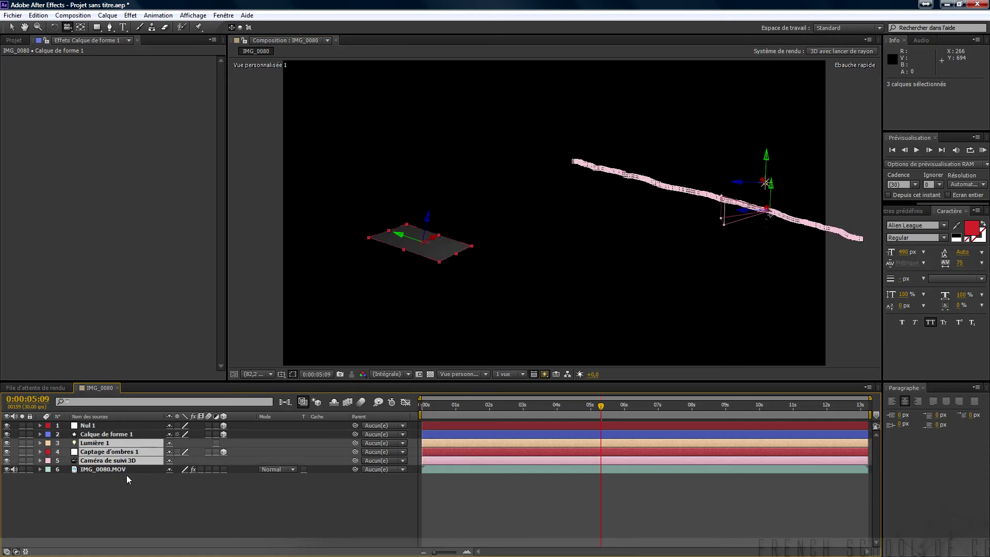
{"action": "left_click_drag", "start_coordinate": [354, 461], "coordinate": [138, 425]}
- Set the position of Nul 1 to 0, 0, 0
{"action": "left_click", "coordinate": [133, 425]}
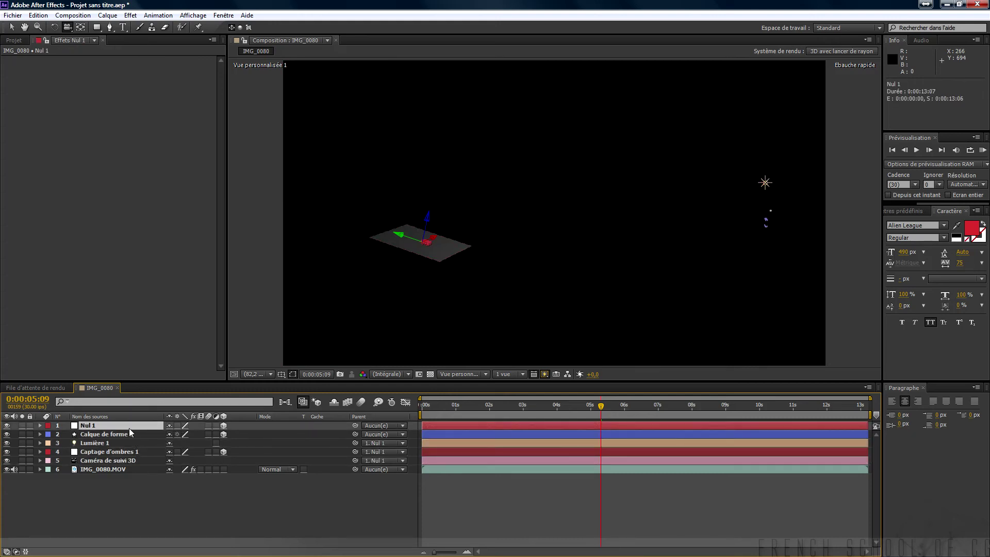
{"action": "key", "text": "p"}
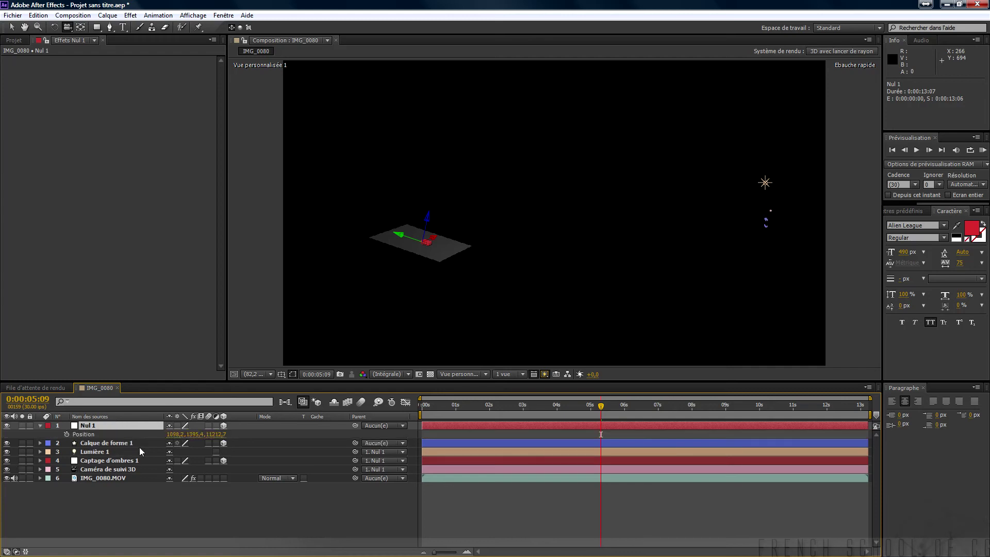
{"action": "left_click", "coordinate": [183, 434]}
{"action": "type", "text": "0"}
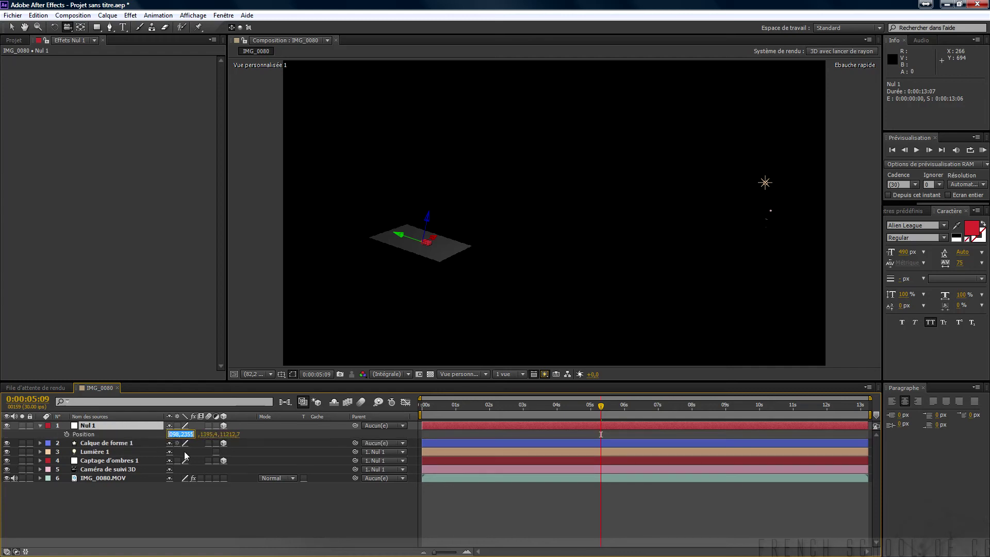
{"action": "key", "text": "Tab"}
{"action": "type", "text": "0"}
{"action": "key", "text": "Tab"}
{"action": "type", "text": "0"}
{"action": "key", "text": "Tab"}
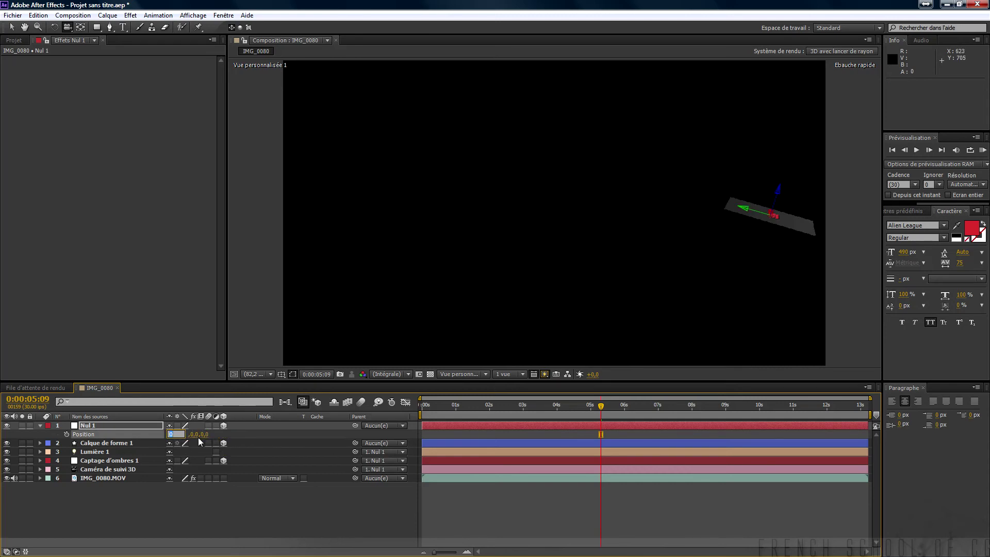
{"action": "left_click", "coordinate": [135, 426]}
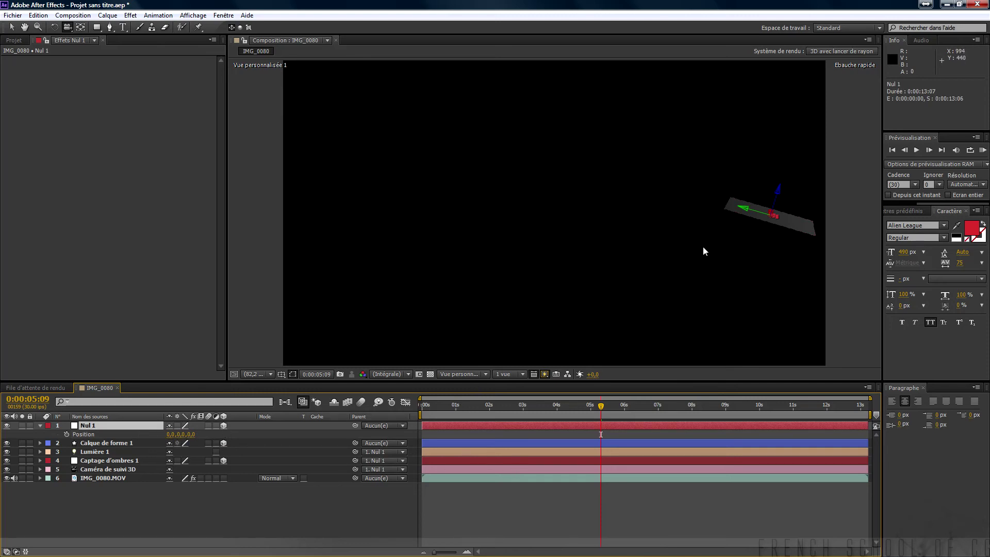
- Check the width and height in the composition settings without changing them
{"action": "left_click", "coordinate": [83, 15]}
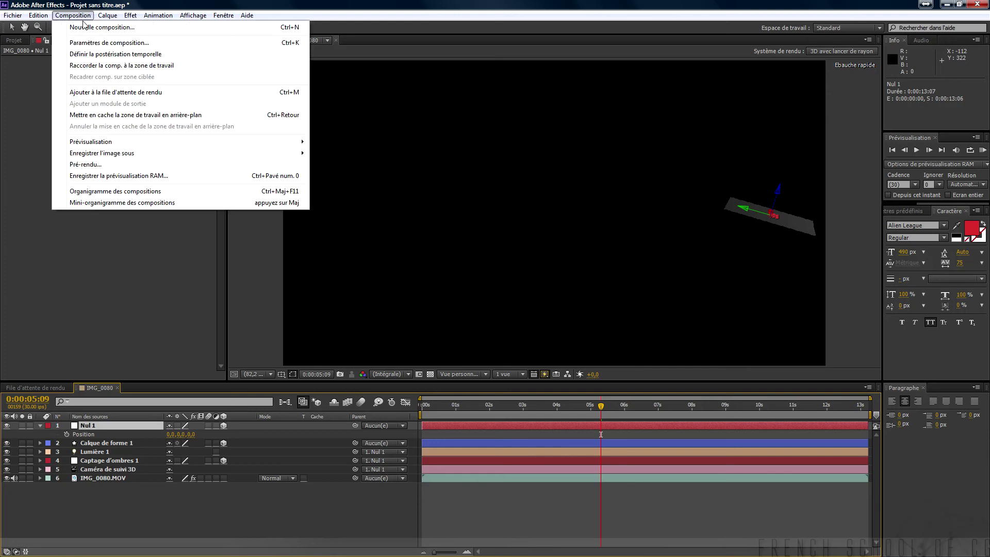
{"action": "left_click", "coordinate": [119, 45]}
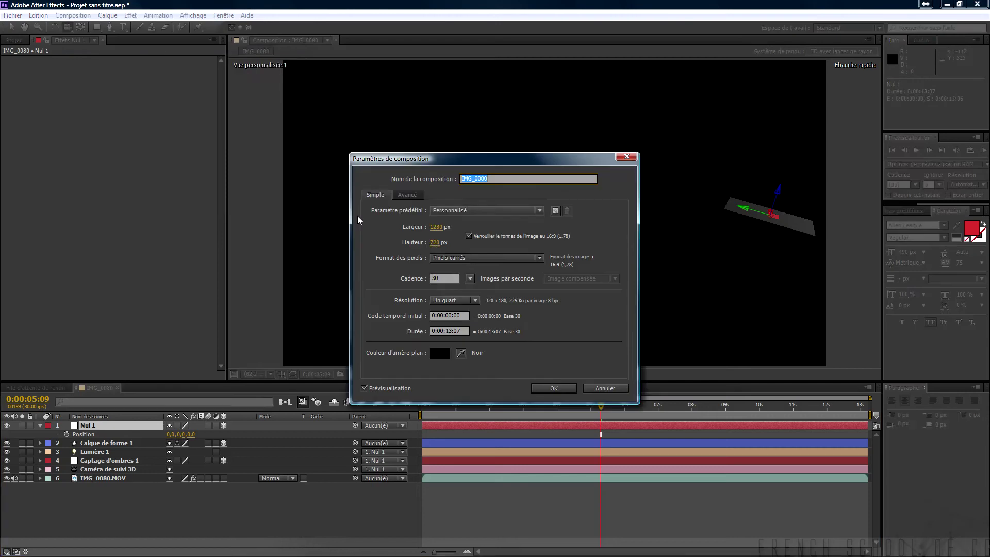
{"action": "left_click_drag", "start_coordinate": [488, 158], "coordinate": [490, 84]}
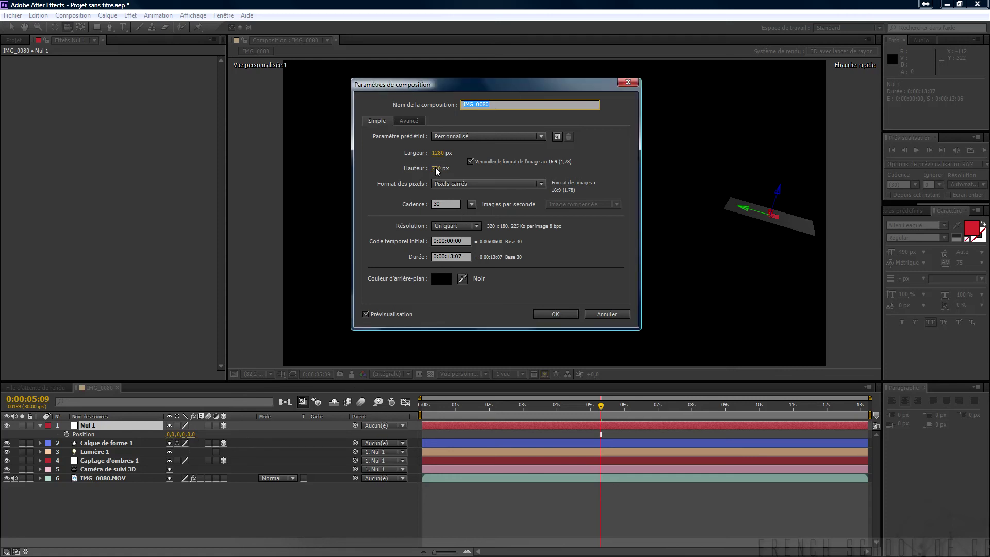
{"action": "left_click", "coordinate": [607, 317]}
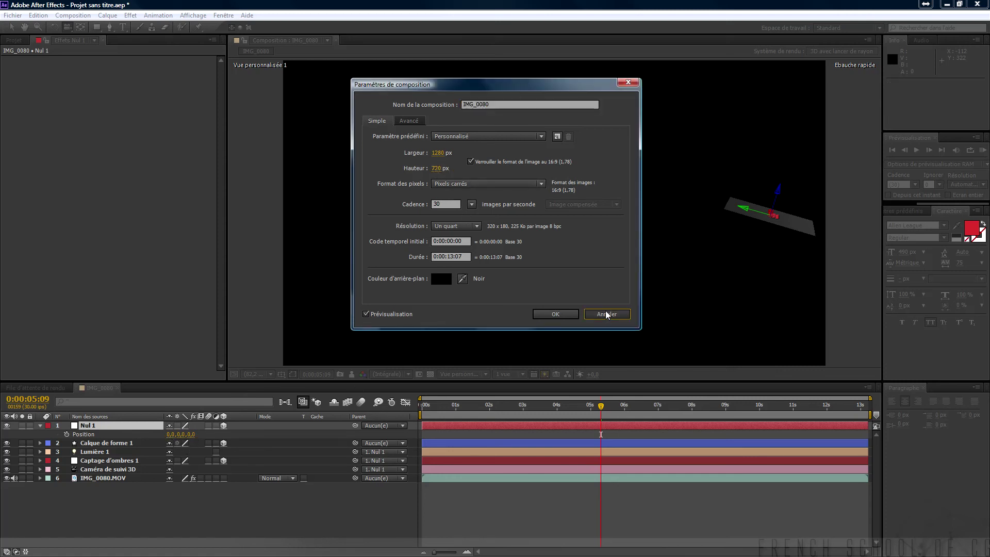
- Set the X position of Nul 1 to 640 and its Y position to 360
{"action": "left_click", "coordinate": [171, 435]}
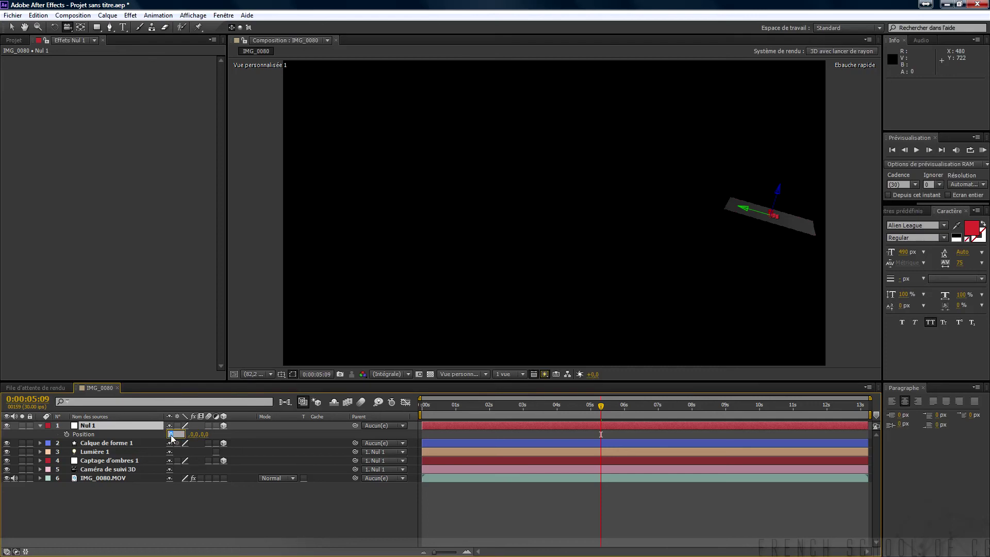
{"action": "type", "text": "640"}
{"action": "key", "text": "Tab"}
{"action": "type", "text": "360"}
{"action": "key", "text": "Return"}
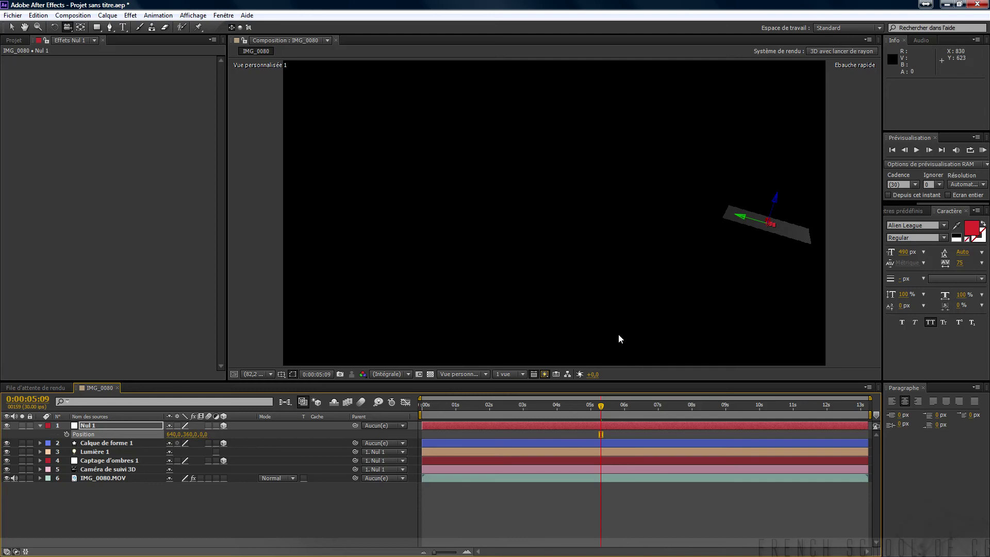
- Show all transform properties of Nul 1 and set its scale to 100%
{"action": "left_click", "coordinate": [40, 426]}
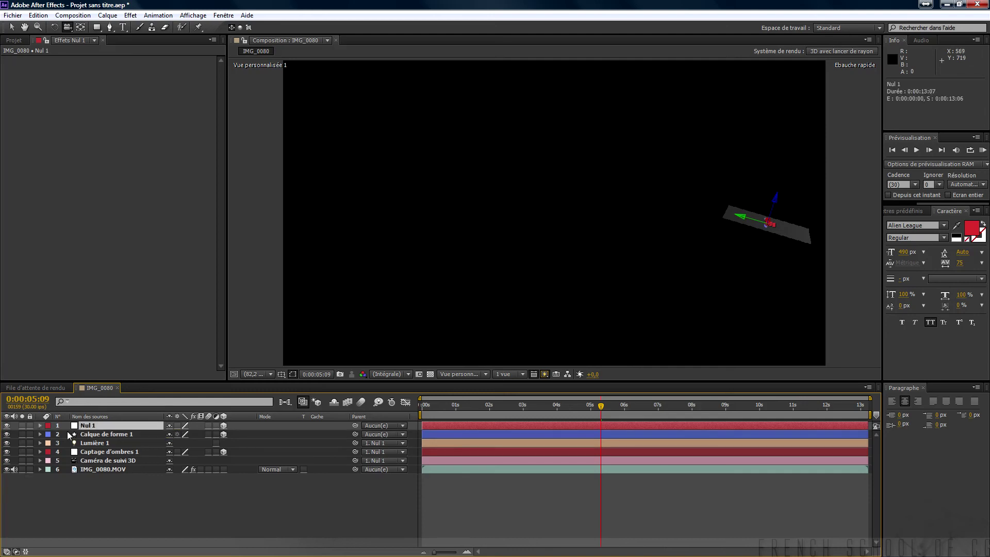
{"action": "left_click", "coordinate": [40, 426]}
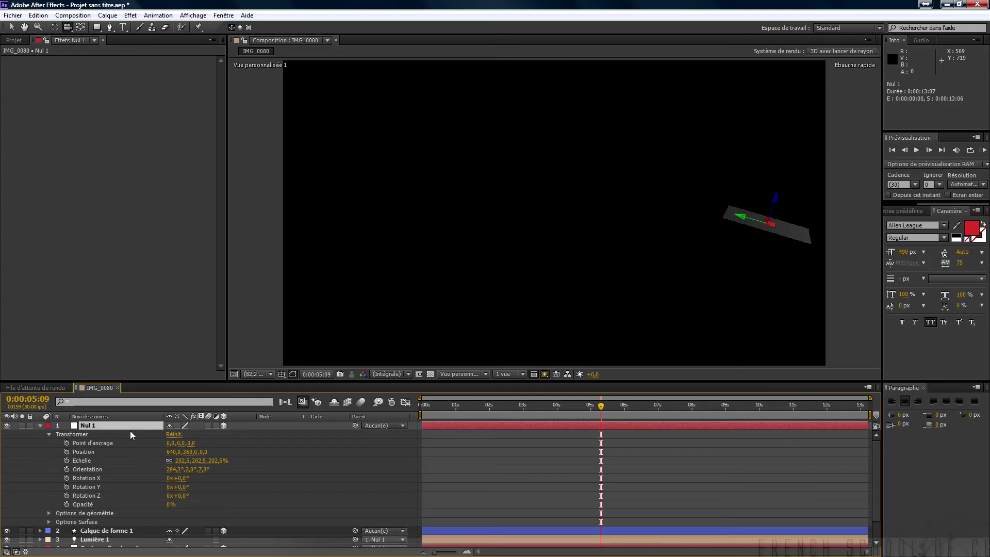
{"action": "left_click", "coordinate": [183, 460]}
{"action": "type", "text": "100"}
{"action": "key", "text": "Return"}
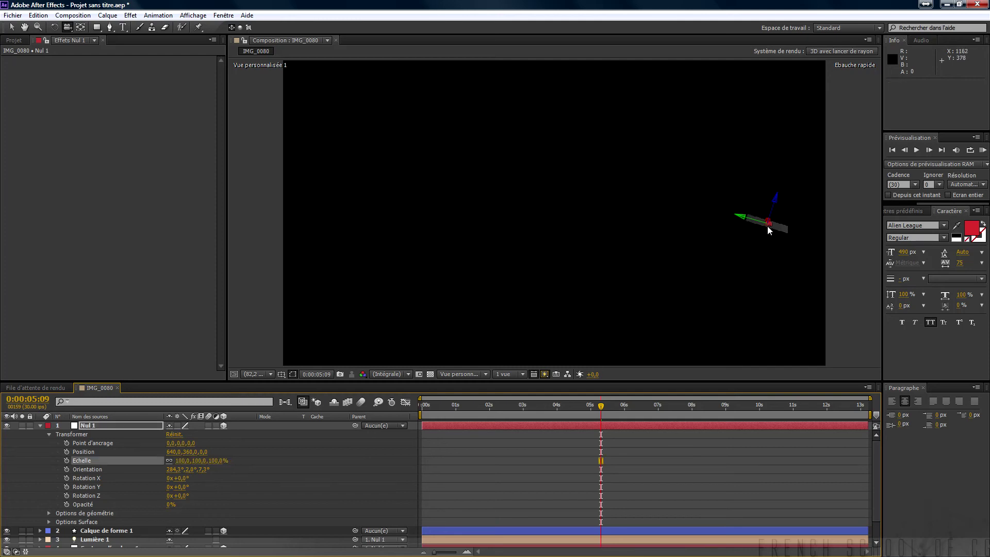
- Set the orientation of Nul 1 to 0°, 0°, 0° and inspect the shadow catcher in the custom view
{"action": "left_click", "coordinate": [173, 469]}
{"action": "type", "text": "0"}
{"action": "key", "text": "Tab"}
{"action": "type", "text": "0"}
{"action": "key", "text": "Tab"}
{"action": "type", "text": "0"}
{"action": "key", "text": "Return"}
{"action": "left_click_drag", "start_coordinate": [774, 271], "coordinate": [697, 275]}
{"action": "left_click_drag", "start_coordinate": [749, 318], "coordinate": [775, 223]}
{"action": "left_click_drag", "start_coordinate": [686, 281], "coordinate": [720, 202]}
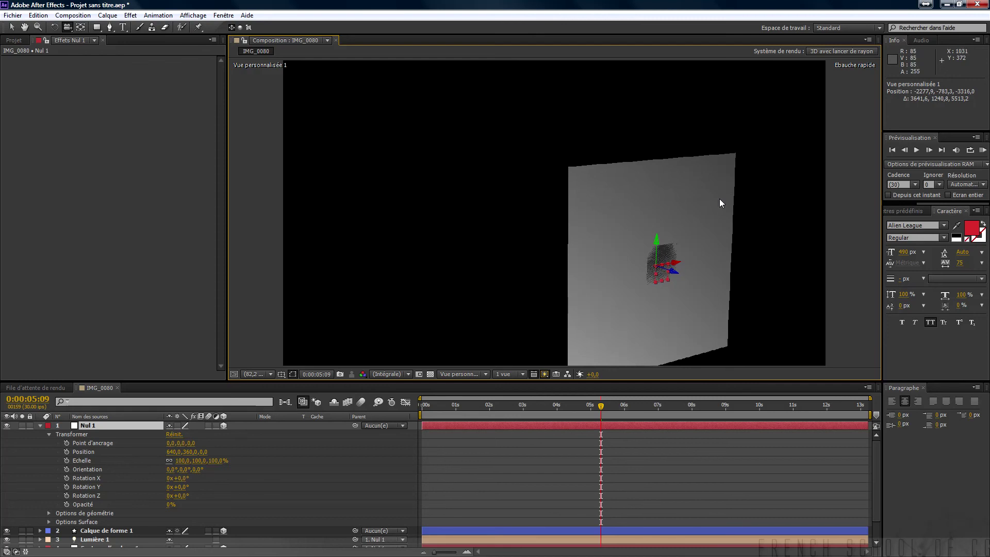
- Try an X orientation of 90° on Nul 1 and check the resulting placement of the camera path and shadow catcher
{"action": "left_click", "coordinate": [173, 470]}
{"action": "type", "text": "9"}
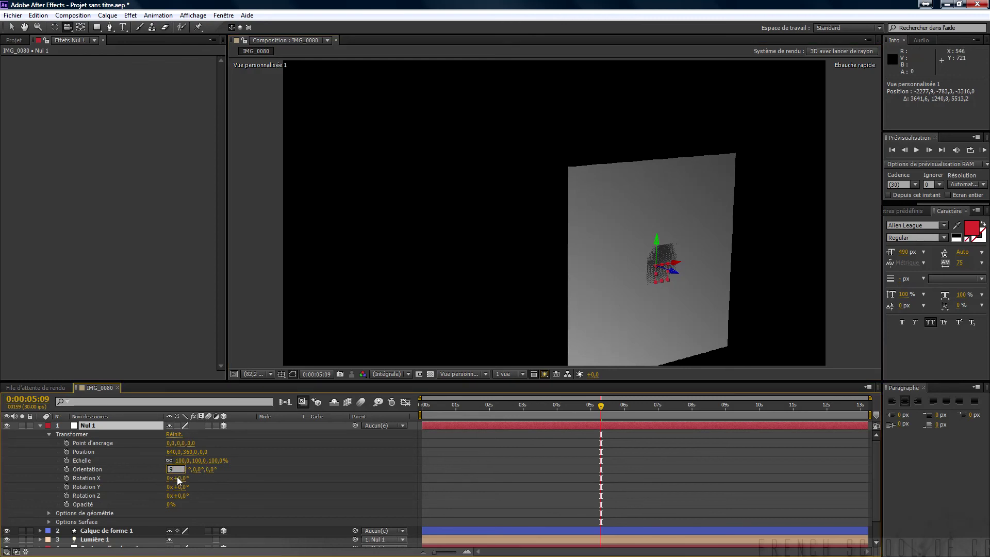
{"action": "type", "text": "0"}
{"action": "key", "text": "Return"}
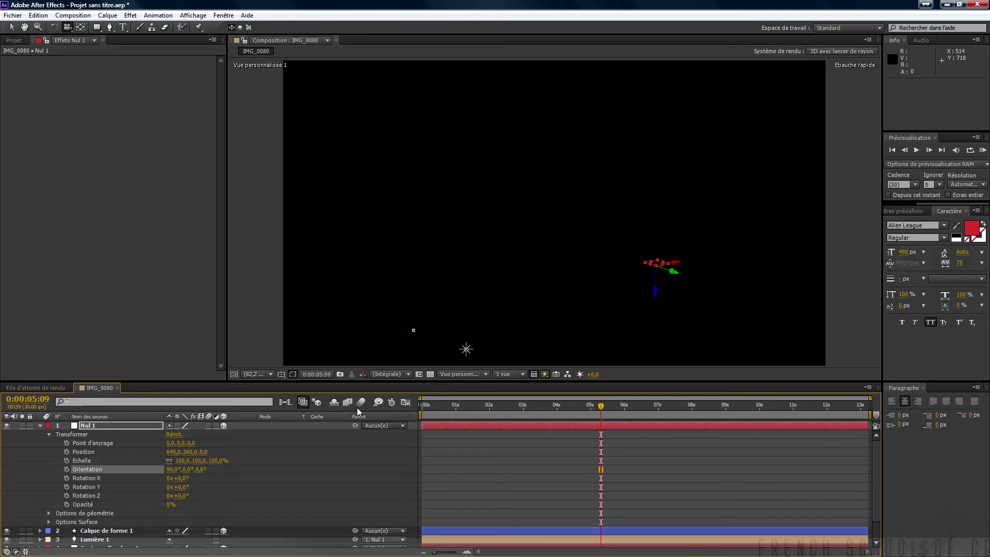
{"action": "left_click", "coordinate": [127, 425]}
{"action": "left_click", "coordinate": [40, 425]}
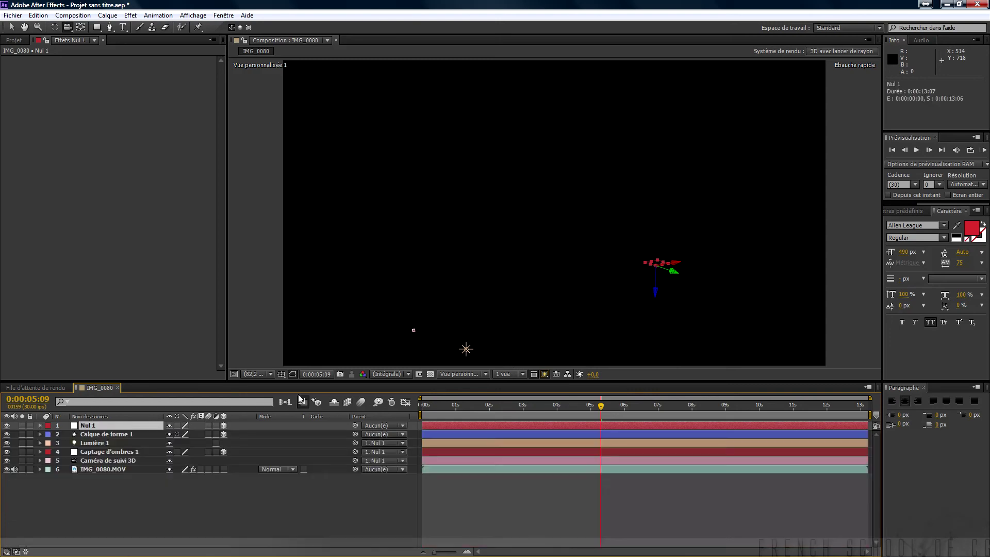
{"action": "left_click_drag", "start_coordinate": [608, 311], "coordinate": [520, 329]}
{"action": "left_click", "coordinate": [133, 460]}
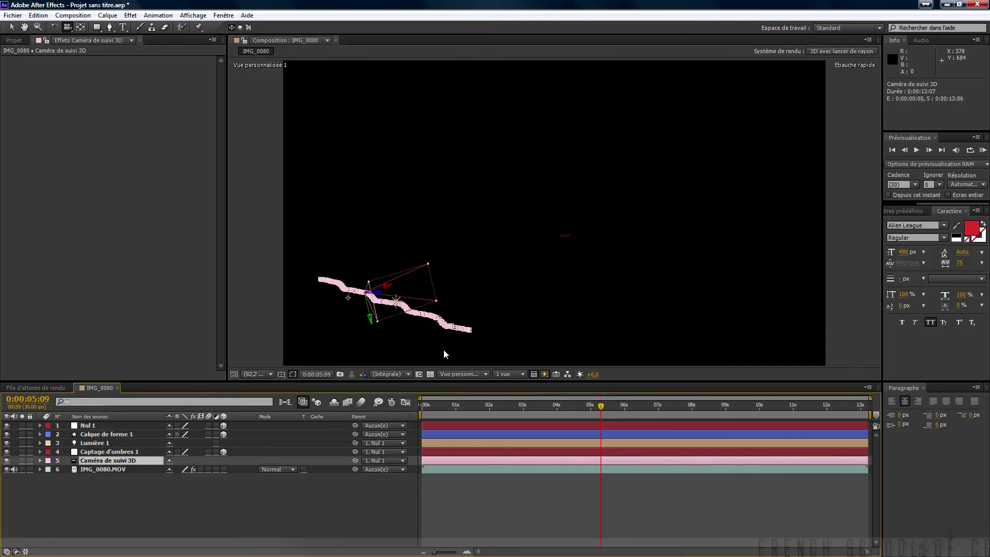
{"action": "left_click", "coordinate": [113, 452]}
- Set the X orientation of Nul 1 to -90° and select Lumière 1 to check its placement
{"action": "left_click", "coordinate": [110, 425]}
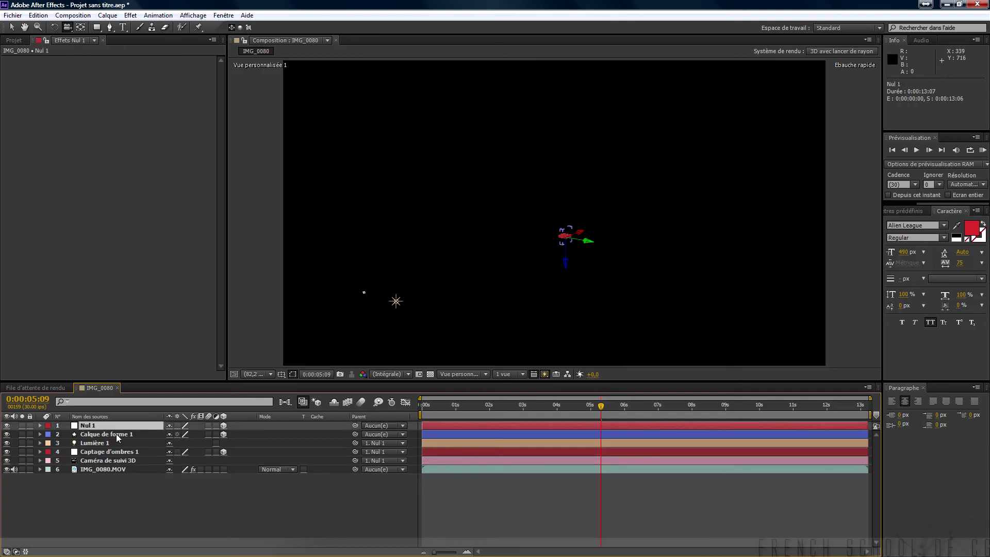
{"action": "key", "text": "r"}
{"action": "left_click", "coordinate": [171, 435]}
{"action": "left_click", "coordinate": [168, 435]}
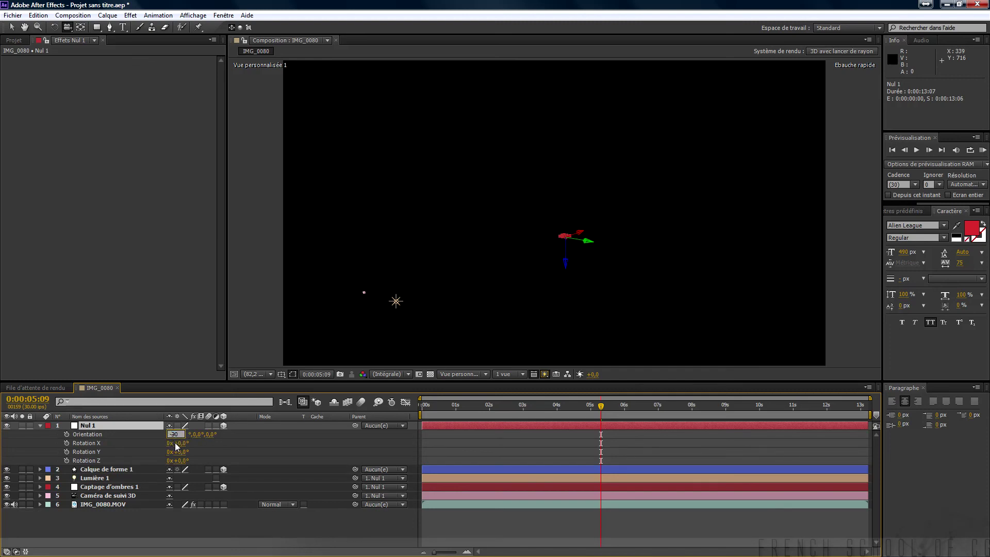
{"action": "type", "text": "-"}
{"action": "key", "text": "Return"}
{"action": "mouse_move", "coordinate": [614, 306]}
{"action": "left_mouse_down"}
{"action": "mouse_move", "coordinate": [586, 313]}
{"action": "mouse_move", "coordinate": [602, 311]}
{"action": "left_mouse_up"}
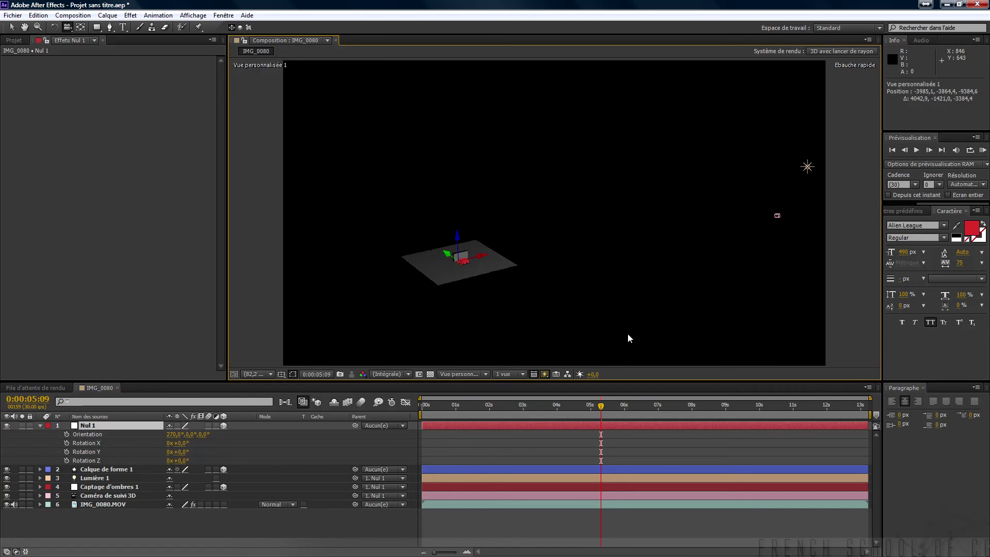
{"action": "left_click", "coordinate": [103, 478]}
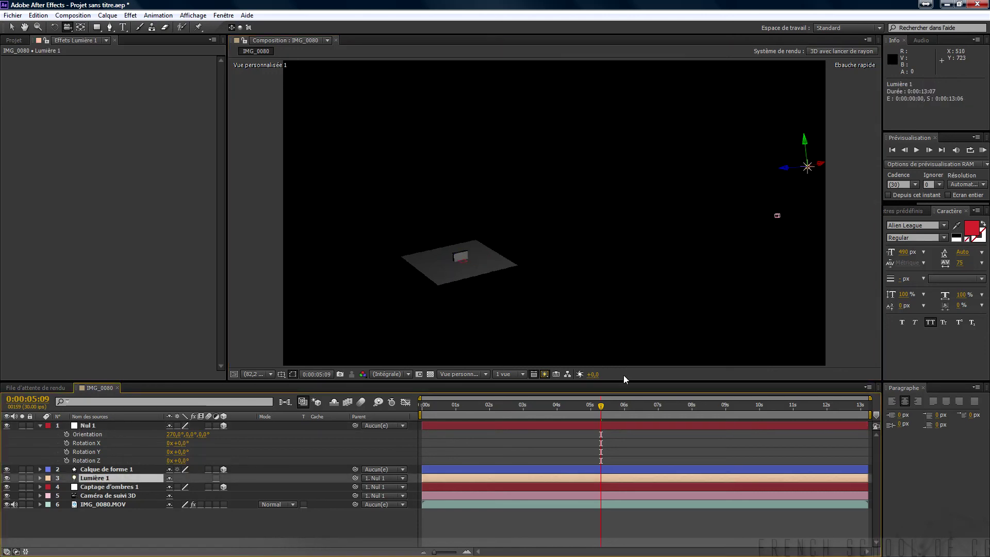
- Delete Lumière 1 and create a new spot light (Concentrée) with shadow projection enabled
{"action": "key", "text": "Delete"}
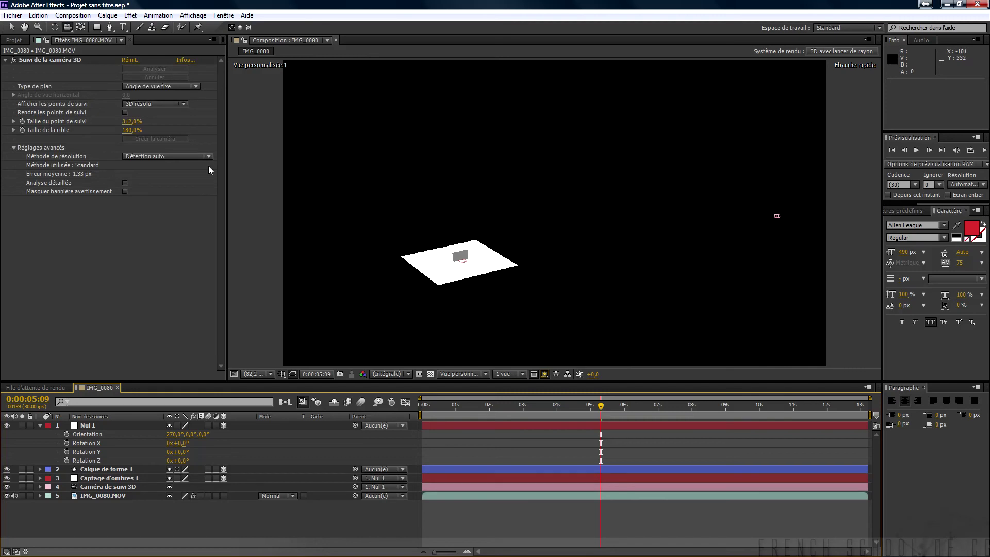
{"action": "left_click", "coordinate": [107, 15]}
{"action": "mouse_move", "coordinate": [123, 27]}
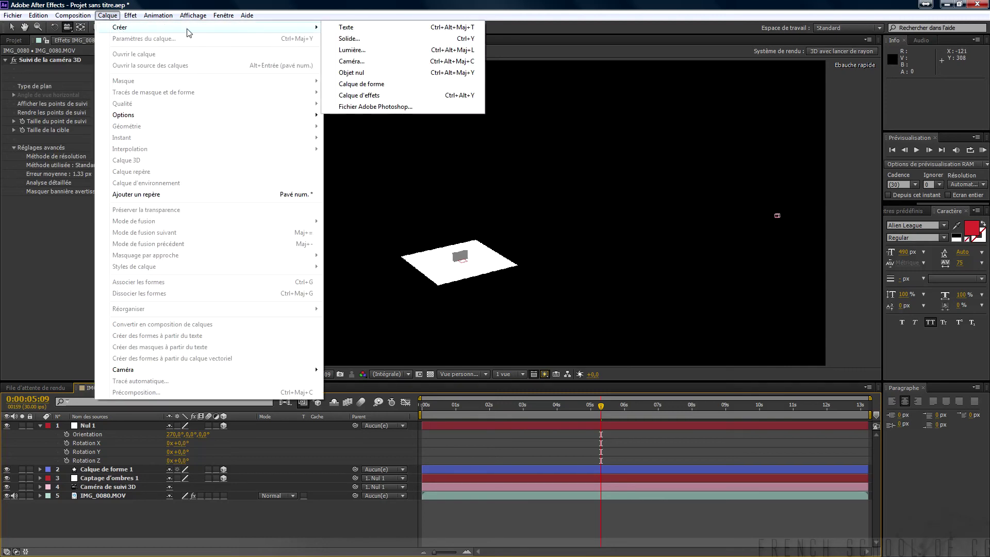
{"action": "left_click", "coordinate": [352, 50]}
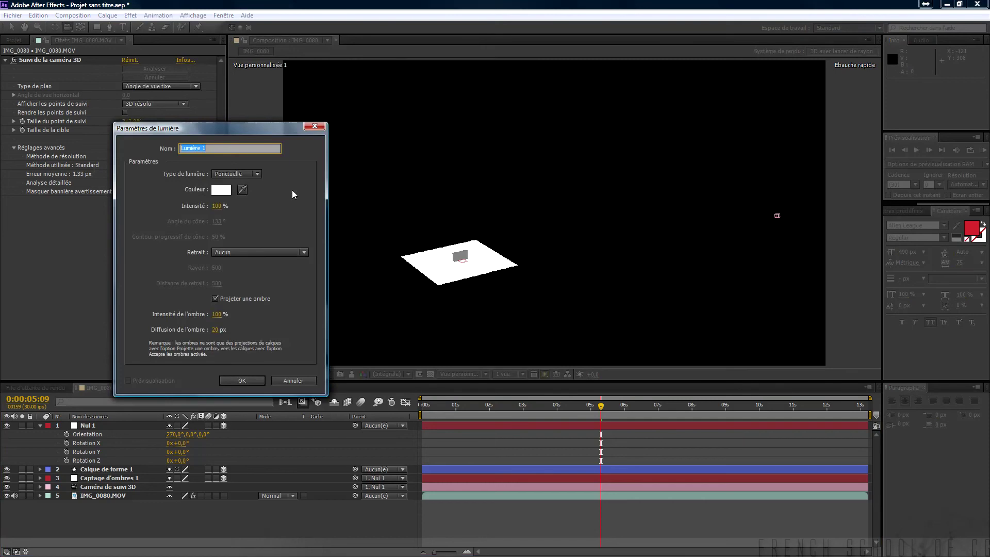
{"action": "left_click", "coordinate": [248, 176]}
{"action": "left_click", "coordinate": [248, 199]}
{"action": "left_click", "coordinate": [242, 381]}
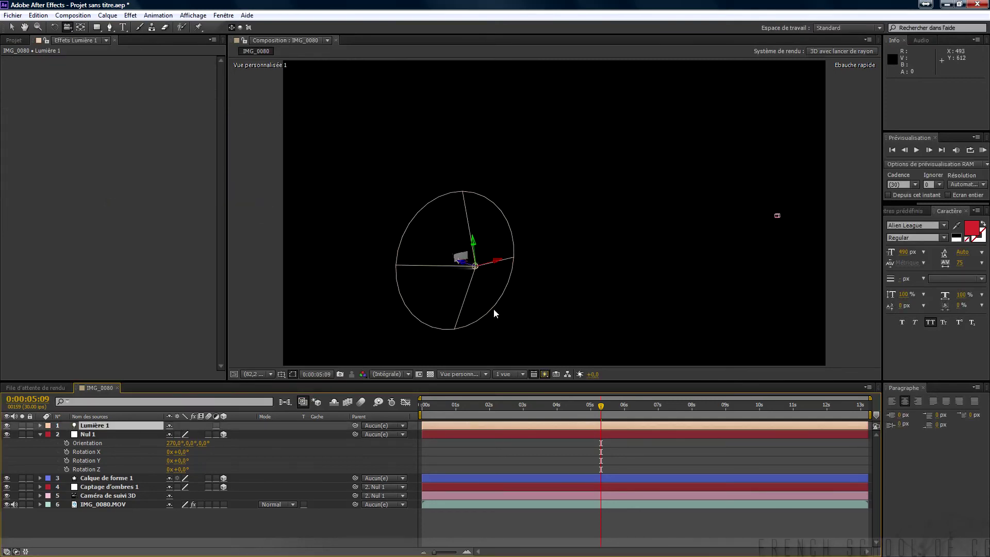
- Show the scene through the active camera and scale Calque de forme 1 to 281, 281, 1353%
{"action": "left_click", "coordinate": [473, 375]}
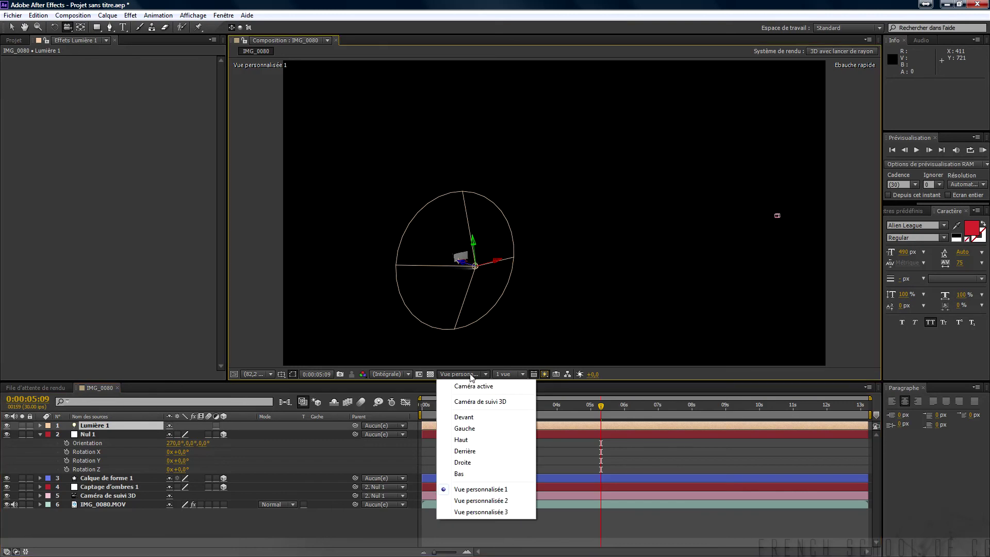
{"action": "left_click", "coordinate": [473, 386]}
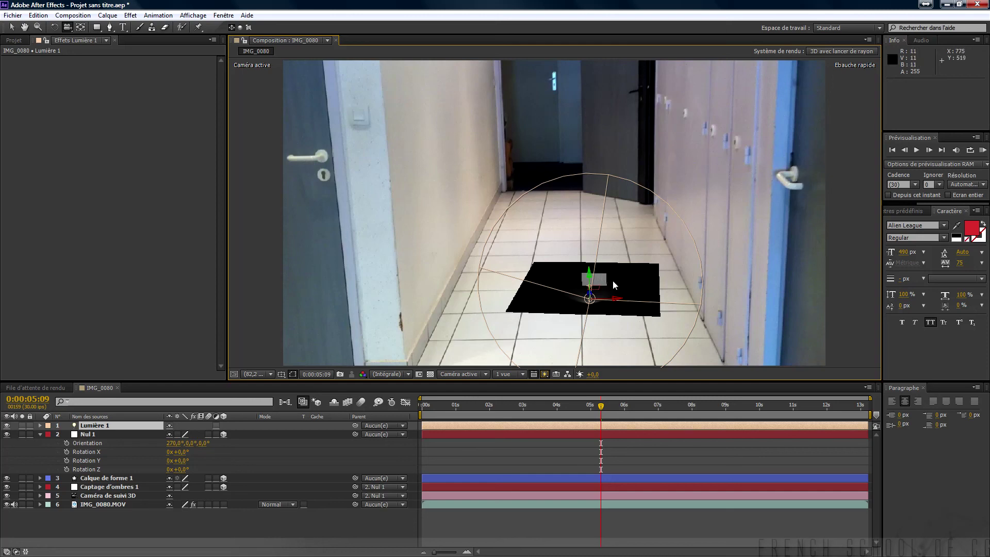
{"action": "left_click", "coordinate": [113, 481]}
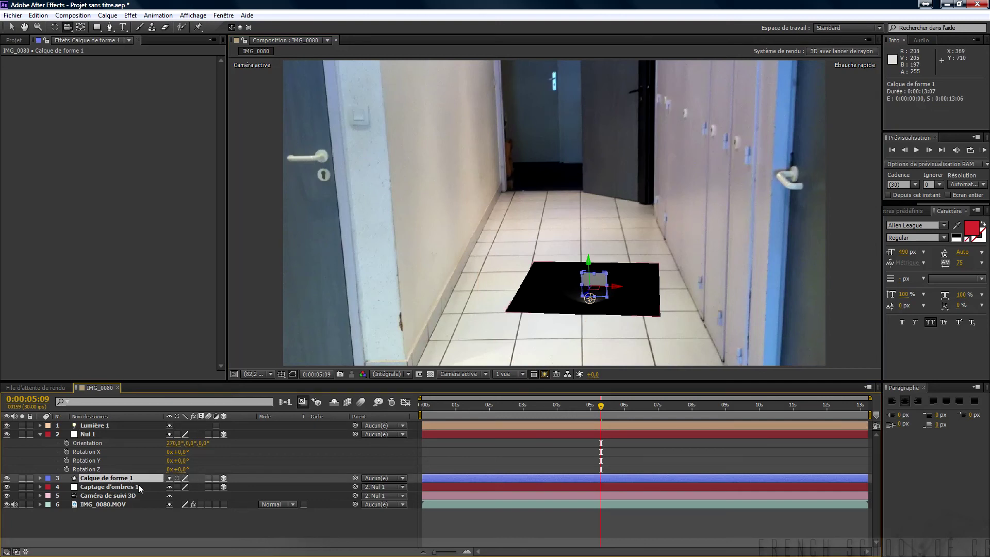
{"action": "key", "text": "s"}
{"action": "left_click_drag", "start_coordinate": [213, 486], "coordinate": [712, 428]}
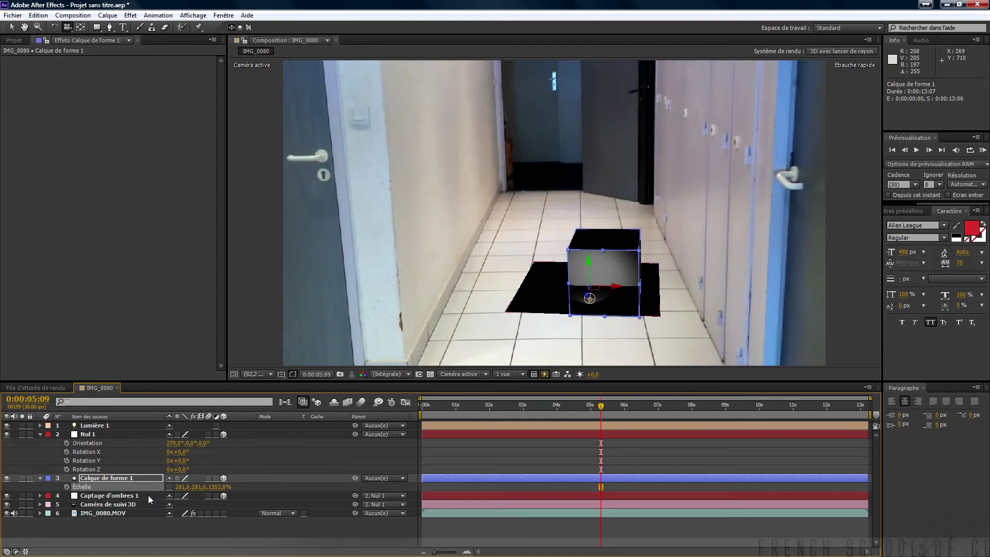
- Raise Calque de forme 1 along its vertical axis to a Y position of about 71.6
{"action": "left_click", "coordinate": [124, 480]}
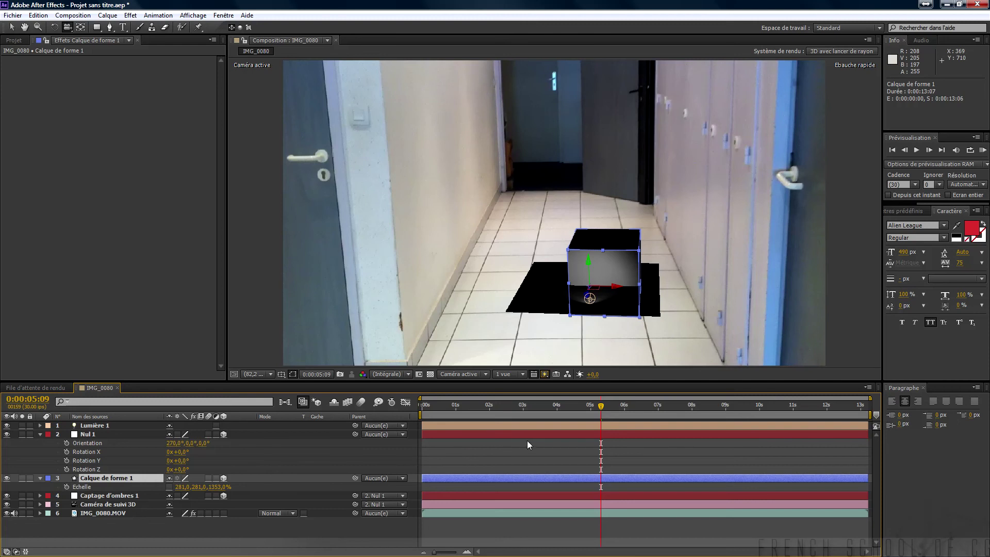
{"action": "key", "text": "v"}
{"action": "left_click_drag", "start_coordinate": [586, 261], "coordinate": [586, 138]}
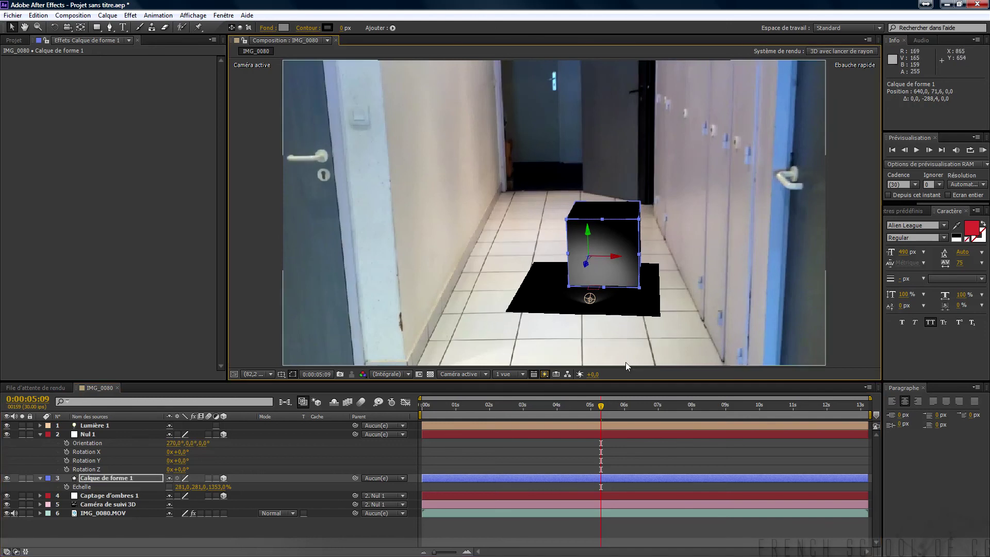
- Scale the Captage d'ombres 1 layer uniformly to 151%
{"action": "left_click", "coordinate": [552, 299]}
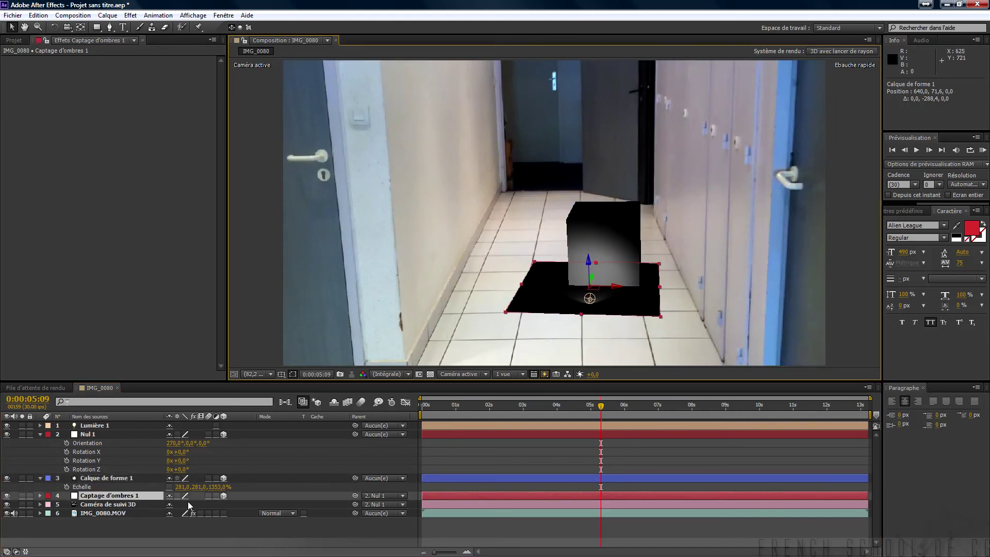
{"action": "key", "text": "s"}
{"action": "left_click_drag", "start_coordinate": [215, 504], "coordinate": [238, 503]}
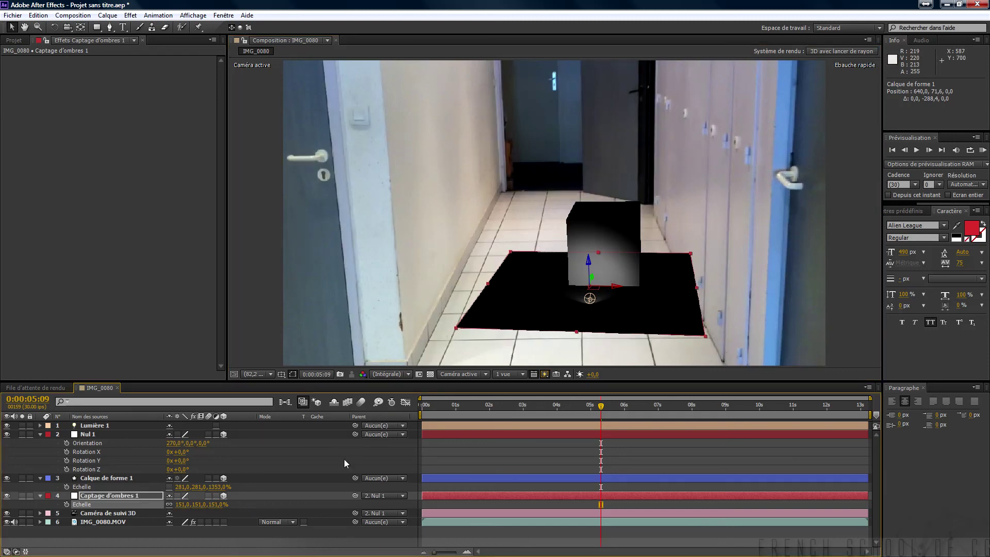
- Set the Z orientation of Captage d'ombres 1 to 352° and shift its X position to about -99
{"action": "key", "text": "r"}
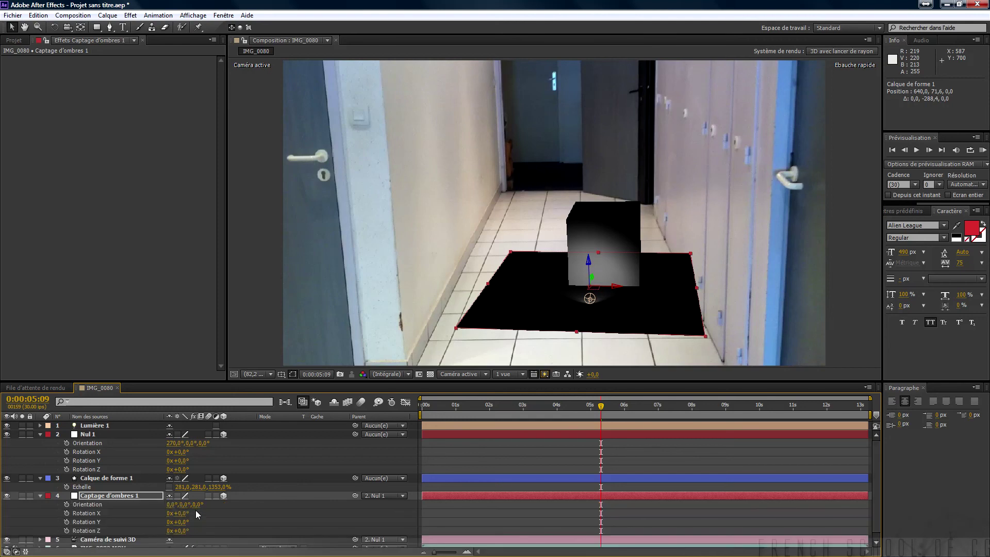
{"action": "mouse_move", "coordinate": [184, 505]}
{"action": "left_mouse_down"}
{"action": "mouse_move", "coordinate": [206, 503]}
{"action": "mouse_move", "coordinate": [197, 505]}
{"action": "left_mouse_up"}
{"action": "key", "text": "ctrl+z"}
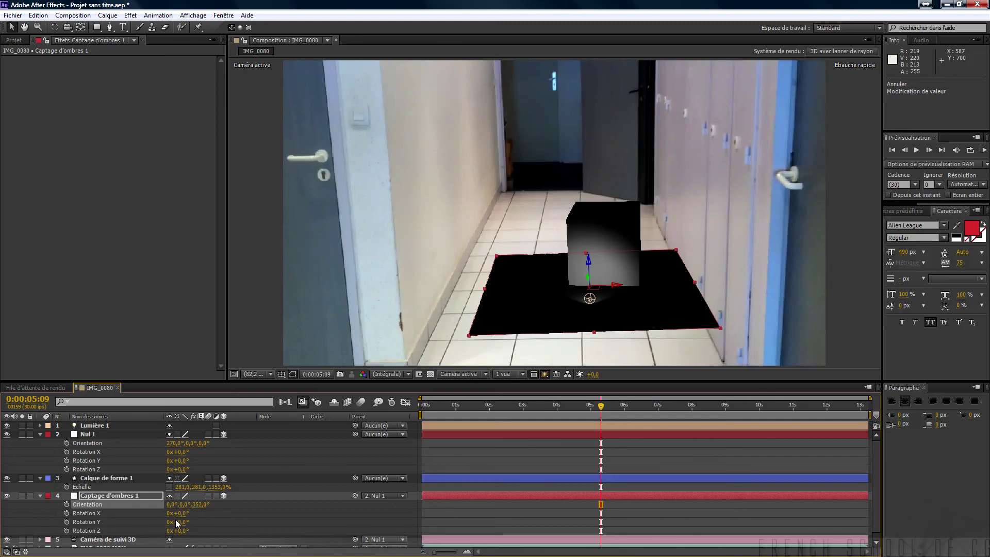
{"action": "key", "text": "p"}
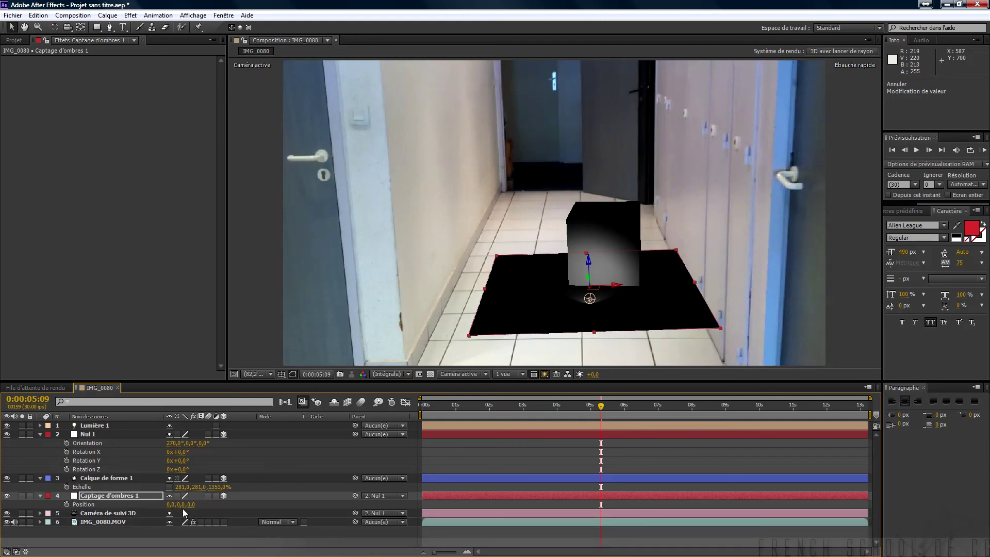
{"action": "left_click_drag", "start_coordinate": [174, 504], "coordinate": [117, 502]}
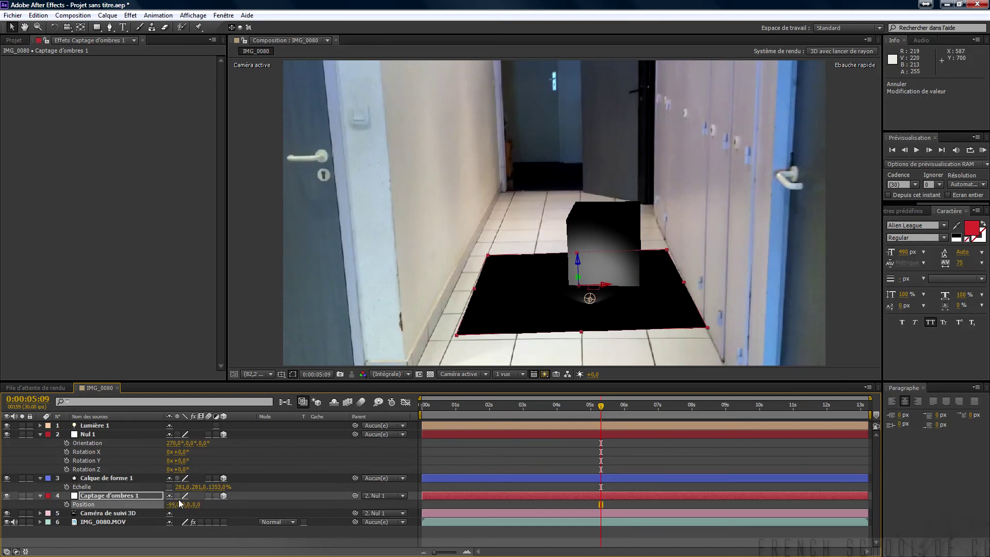
- Stretch Captage d'ombres 1 along the corridor floor by setting its scale to 159, 463, 151%
{"action": "key", "text": "s"}
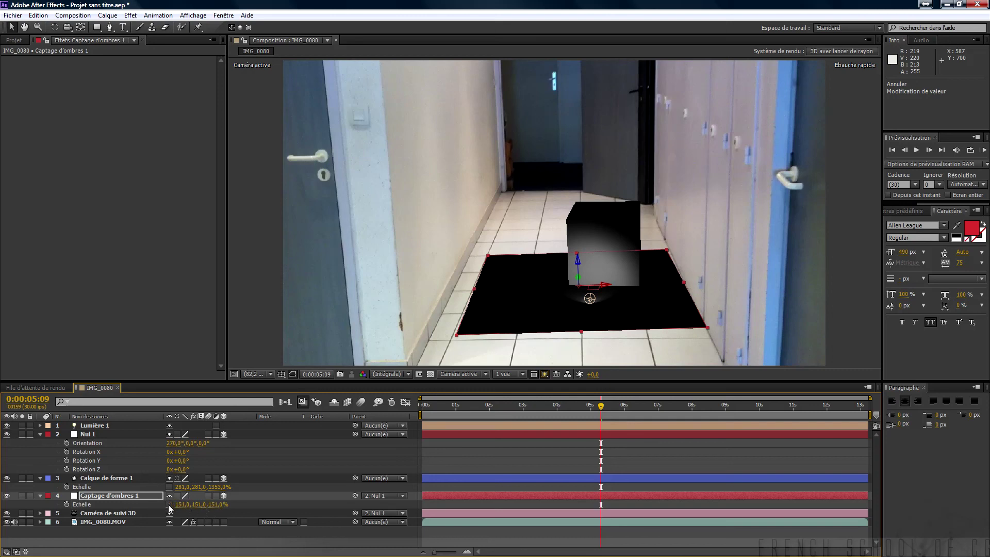
{"action": "left_click_drag", "start_coordinate": [199, 505], "coordinate": [364, 508]}
{"action": "left_click_drag", "start_coordinate": [182, 509], "coordinate": [185, 505]}
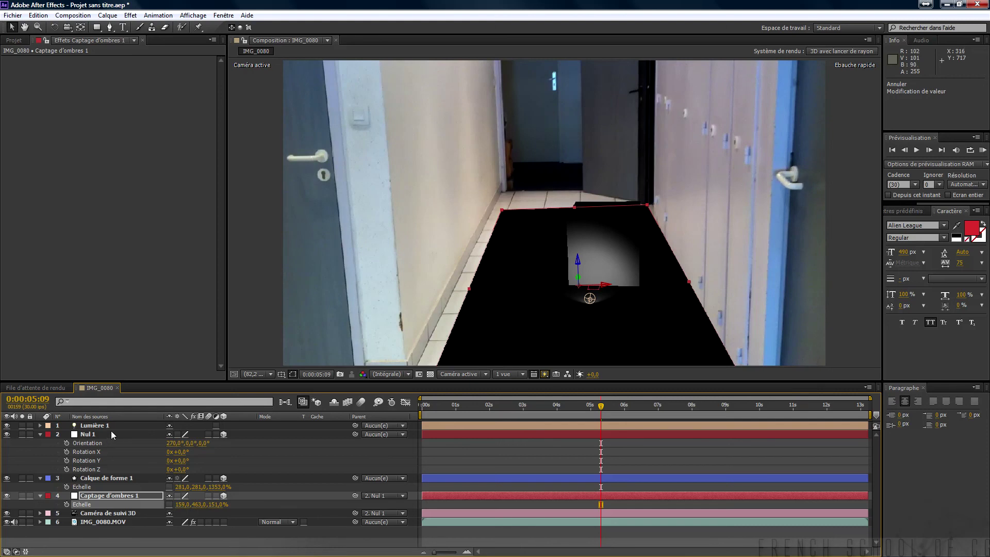
- Move Lumière 1 up and towards the camera to about 775, -893, -1128
{"action": "left_click", "coordinate": [141, 428]}
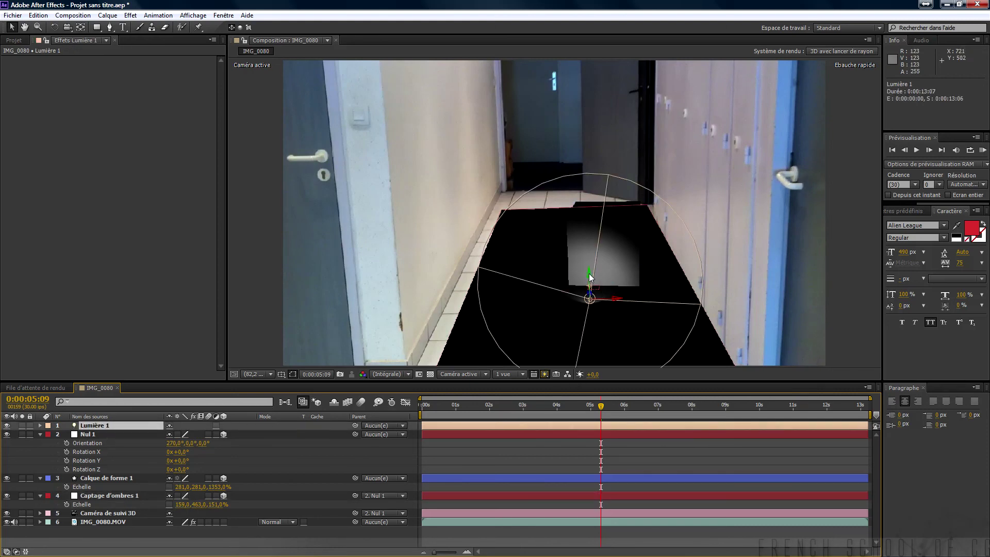
{"action": "left_click_drag", "start_coordinate": [590, 277], "coordinate": [582, 109]}
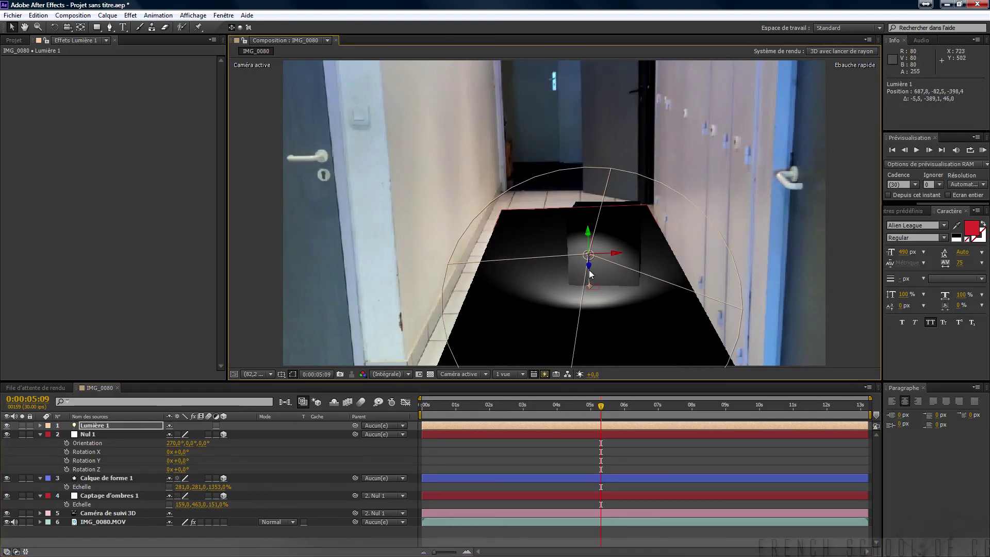
{"action": "left_click_drag", "start_coordinate": [590, 267], "coordinate": [548, 71]}
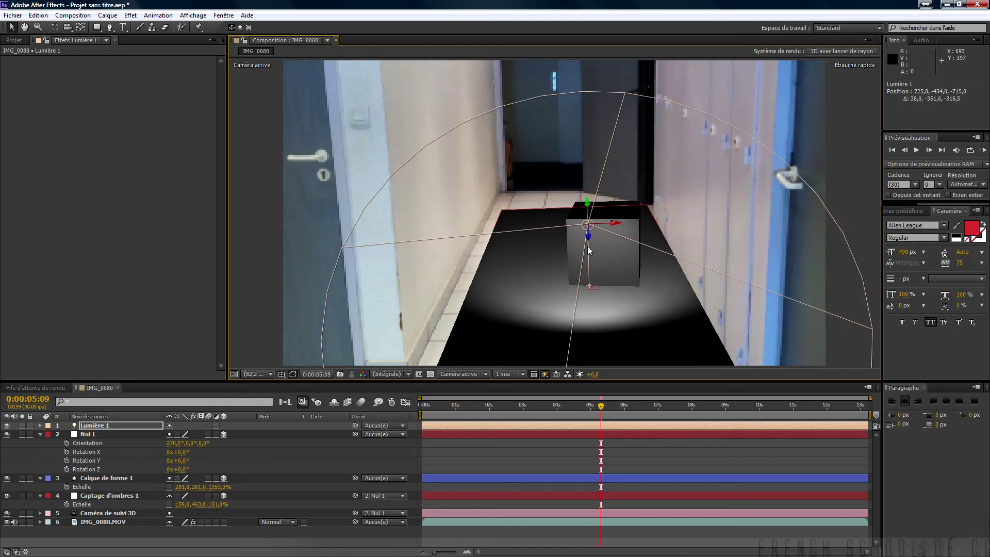
{"action": "left_click_drag", "start_coordinate": [589, 247], "coordinate": [588, 128]}
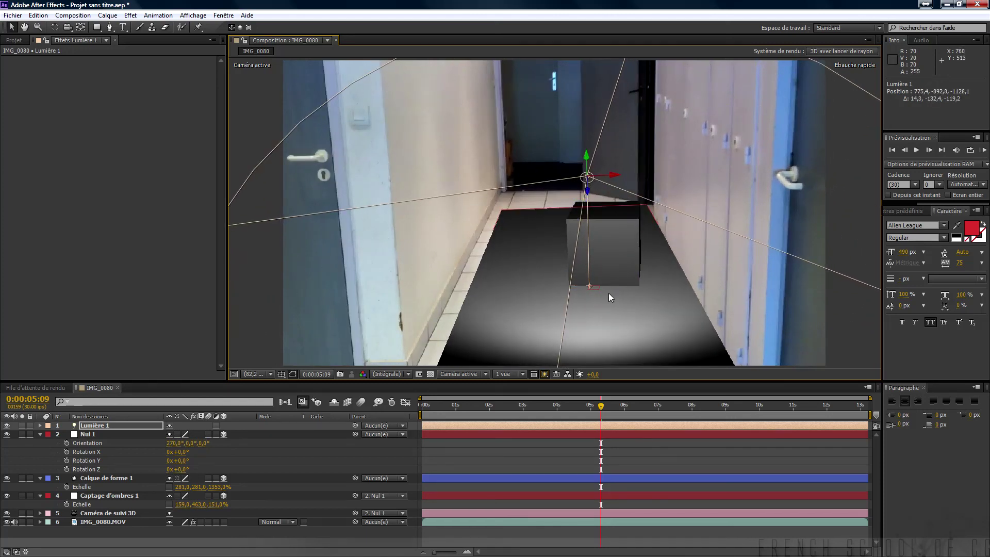
- Turn on shadow casting (Projette une ombre) in the surface options of Calque de forme 1
{"action": "left_click", "coordinate": [40, 435]}
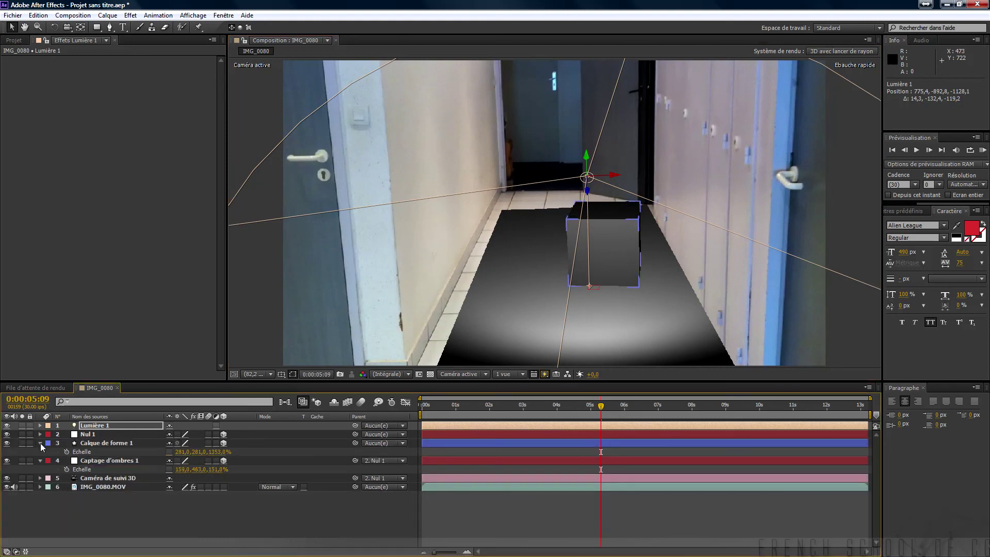
{"action": "left_click", "coordinate": [40, 444]}
{"action": "left_click", "coordinate": [40, 444]}
{"action": "scroll", "coordinate": [78, 465], "scroll_direction": "down", "scroll_amount": 1}
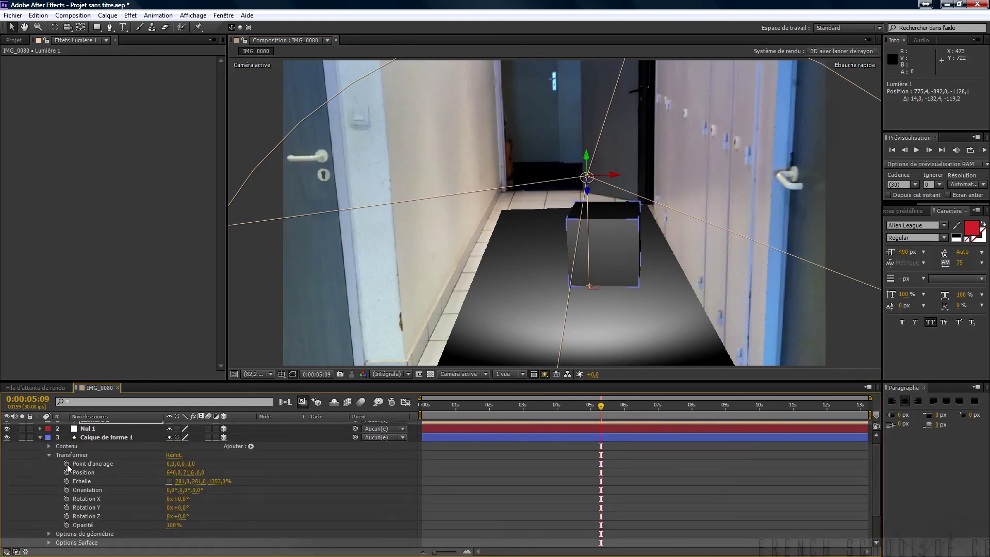
{"action": "left_click", "coordinate": [48, 455]}
{"action": "left_click", "coordinate": [48, 477]}
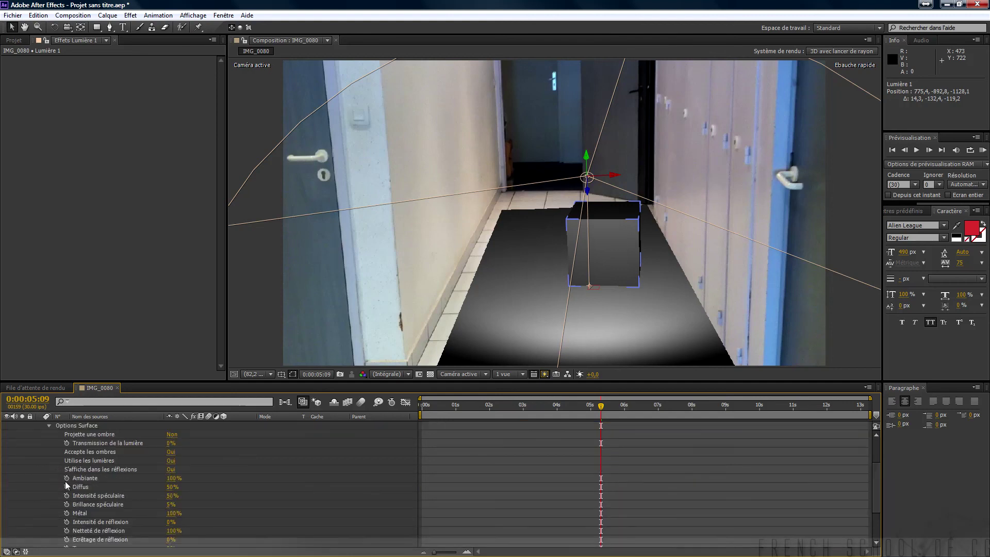
{"action": "left_click", "coordinate": [172, 435]}
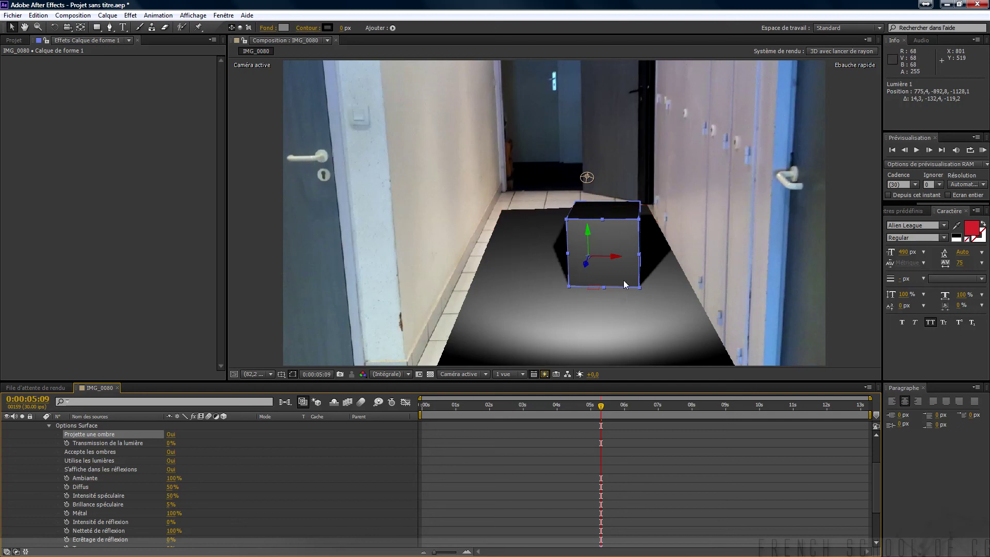
- Move Lumière 1 sideways, higher and closer to the camera, to about 610, -1797, -1974
{"action": "left_click", "coordinate": [587, 178]}
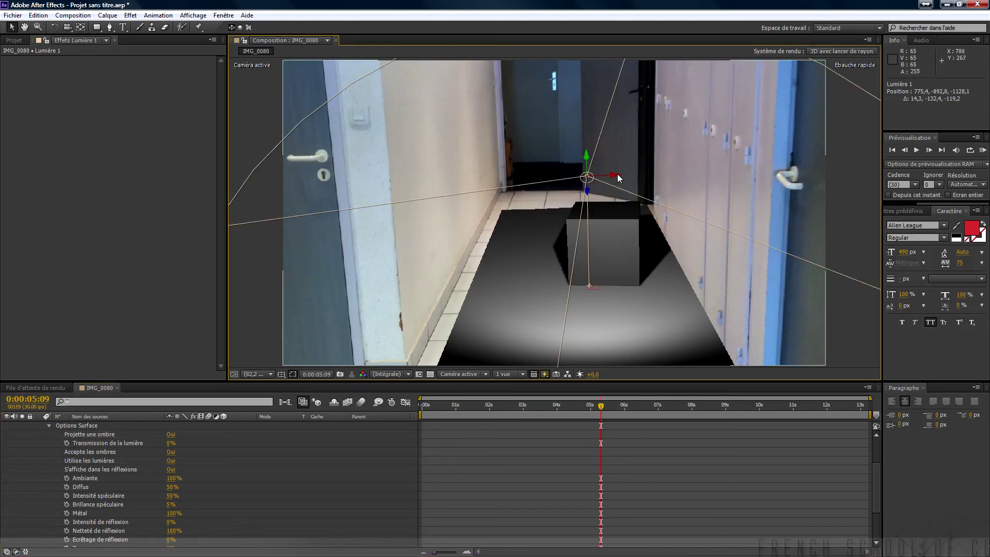
{"action": "left_click_drag", "start_coordinate": [616, 174], "coordinate": [517, 82]}
{"action": "left_click_drag", "start_coordinate": [561, 166], "coordinate": [499, 70]}
{"action": "left_click_drag", "start_coordinate": [559, 142], "coordinate": [509, 59]}
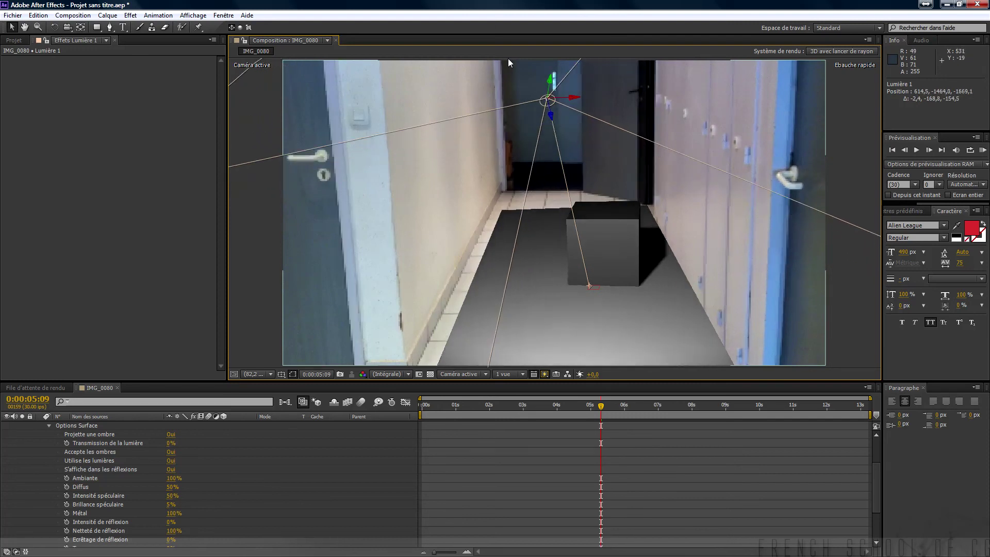
{"action": "left_click_drag", "start_coordinate": [550, 114], "coordinate": [496, 29]}
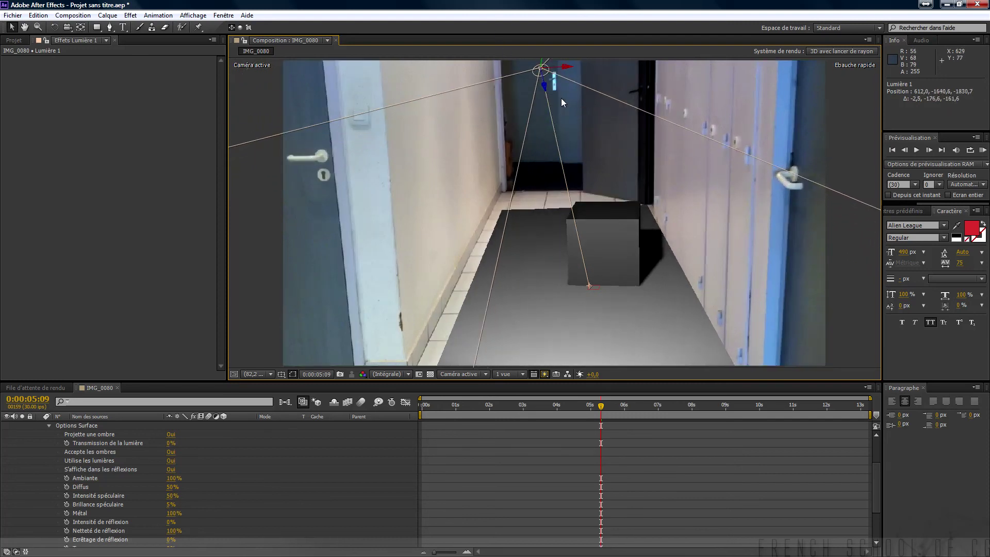
{"action": "left_click_drag", "start_coordinate": [545, 86], "coordinate": [509, 9]}
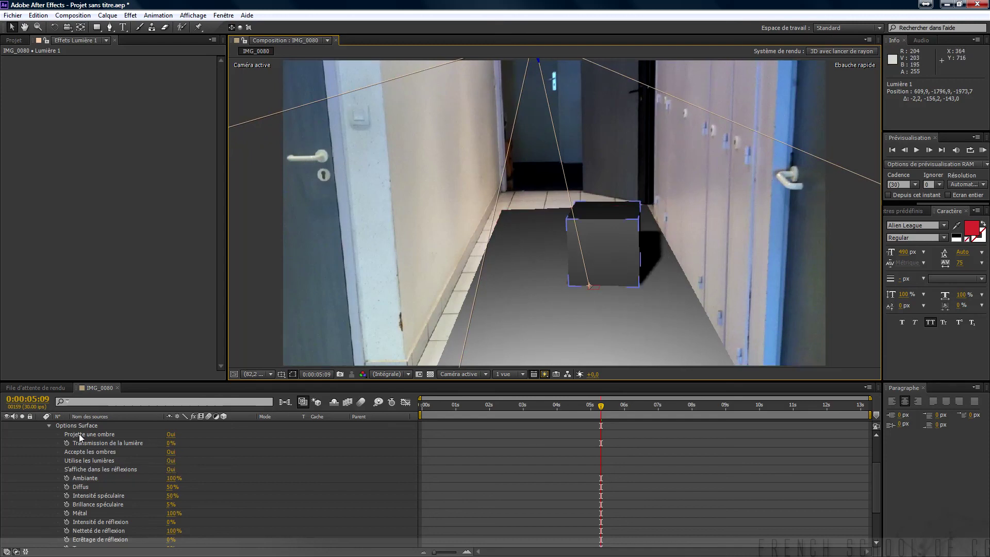
- Set the shadow intensity of Lumière 1 to 50% and switch fast previews off to render at final quality
{"action": "left_click", "coordinate": [49, 426]}
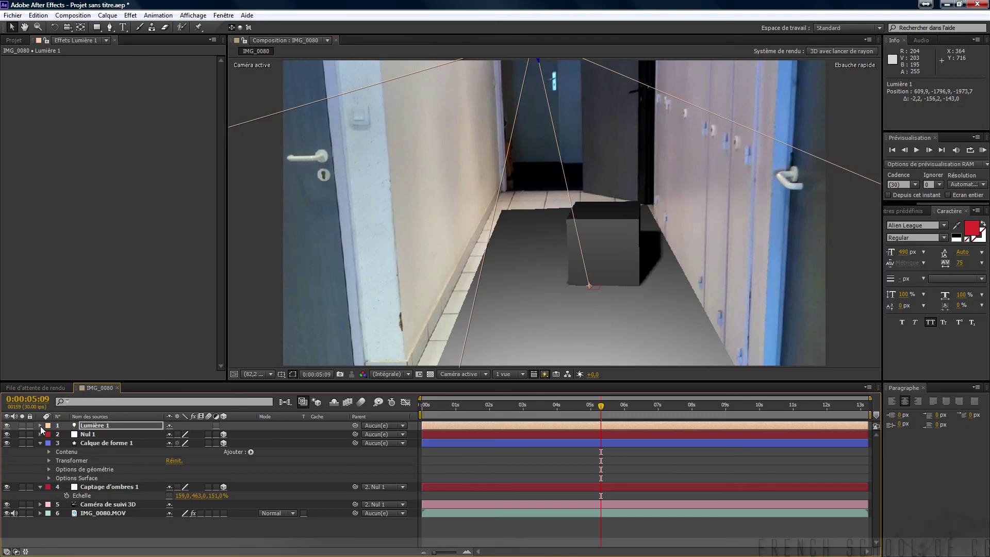
{"action": "left_click", "coordinate": [41, 426]}
{"action": "left_click", "coordinate": [49, 443]}
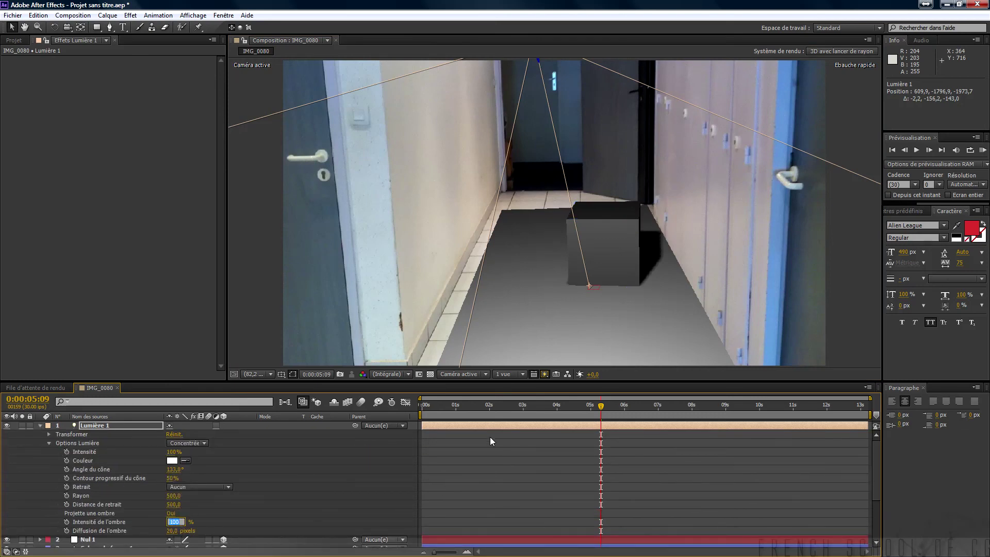
{"action": "key", "text": "Return"}
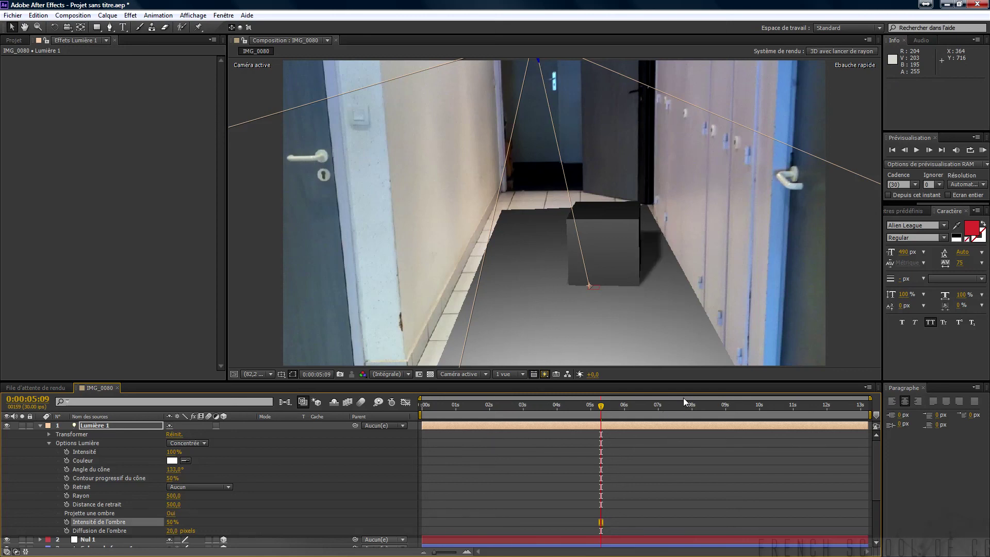
{"action": "left_click", "coordinate": [40, 426]}
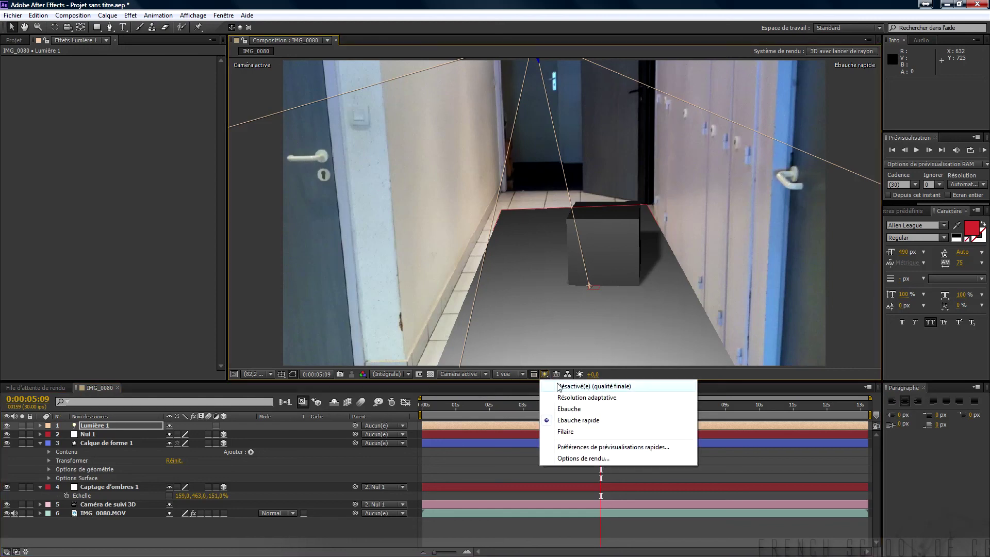
{"action": "left_click", "coordinate": [585, 387]}
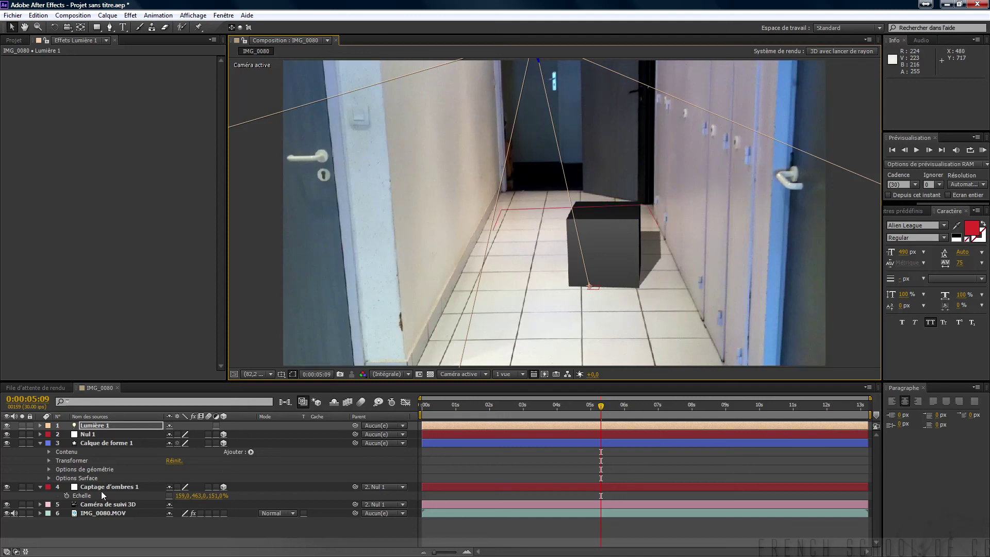
- Give the box layer Calque de forme 1 an Angulaire bevel style in its geometry options and collapse the layer's properties
{"action": "left_click", "coordinate": [49, 469]}
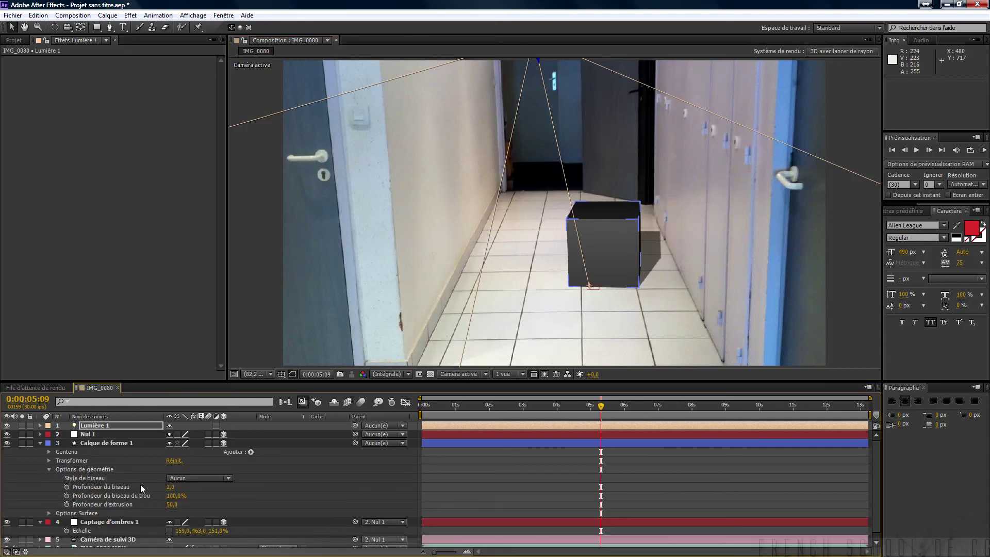
{"action": "left_click", "coordinate": [180, 477]}
{"action": "left_click", "coordinate": [195, 501]}
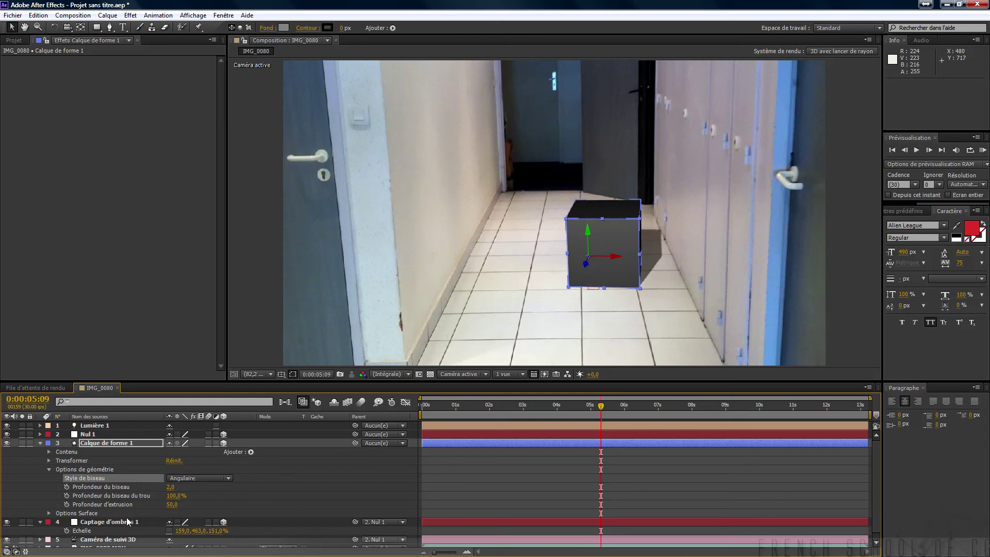
{"action": "left_click", "coordinate": [846, 262]}
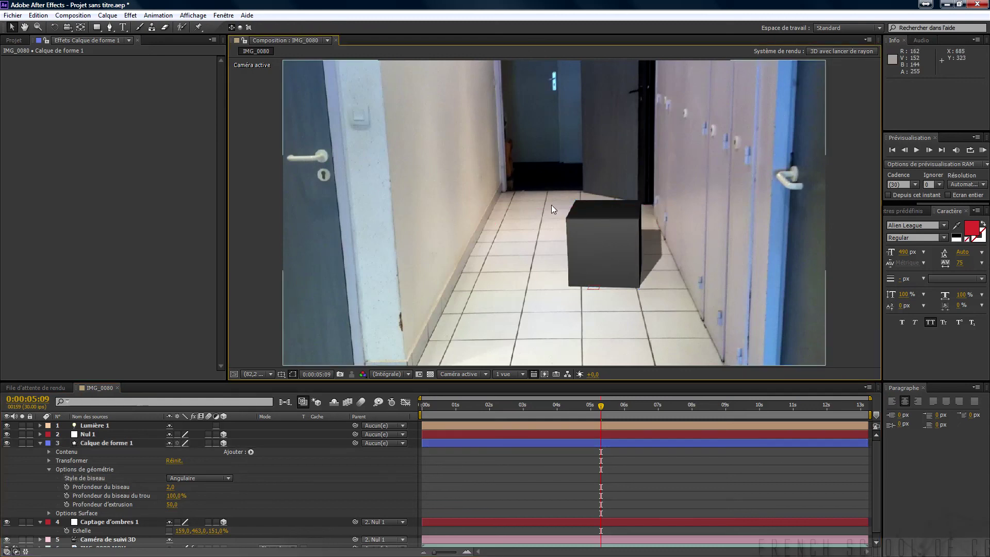
{"action": "left_click", "coordinate": [613, 233]}
{"action": "left_click", "coordinate": [39, 444]}
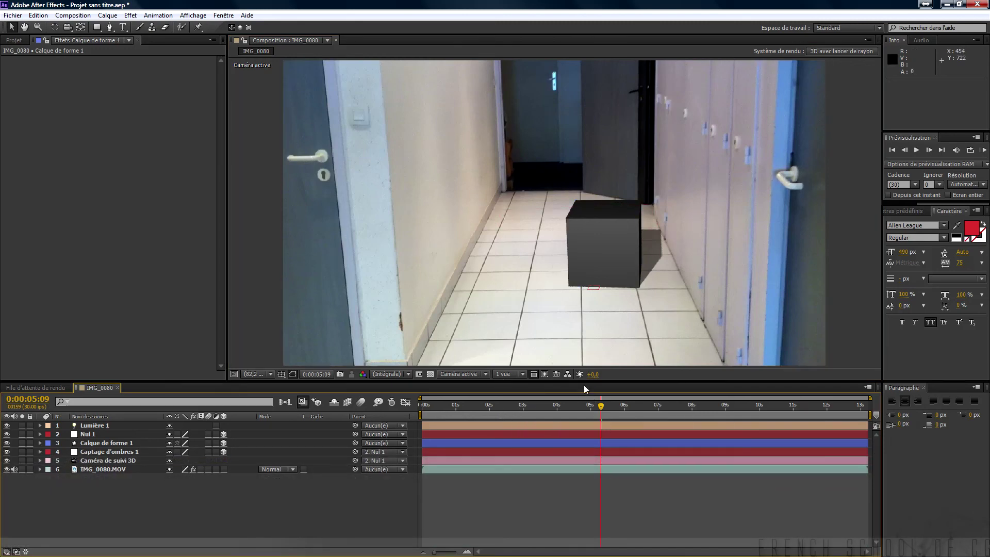
- Switch fast previews to Ebauche rapide and hide the shadow catcher layer Captage d'ombres 1
{"action": "left_click", "coordinate": [544, 374]}
{"action": "left_click", "coordinate": [574, 420]}
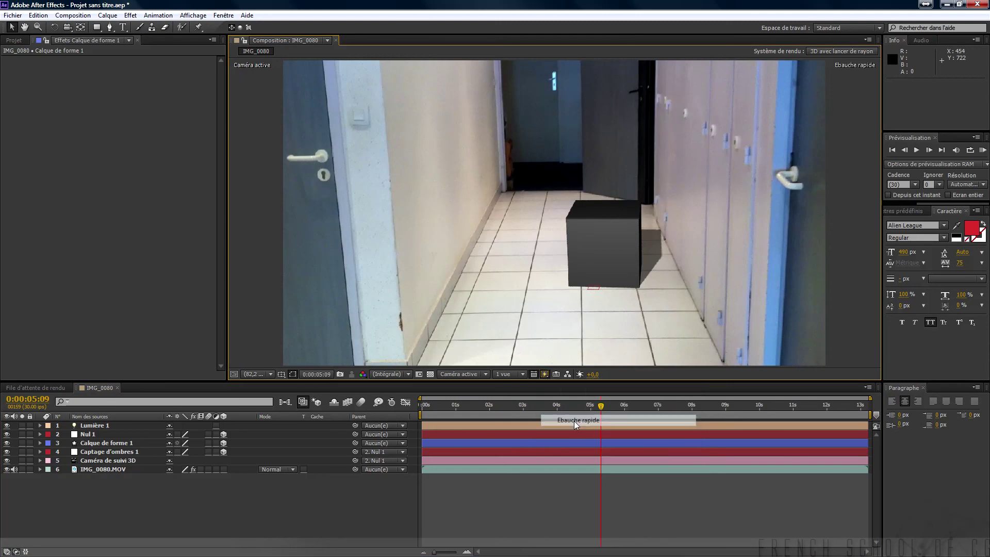
{"action": "left_click", "coordinate": [7, 452]}
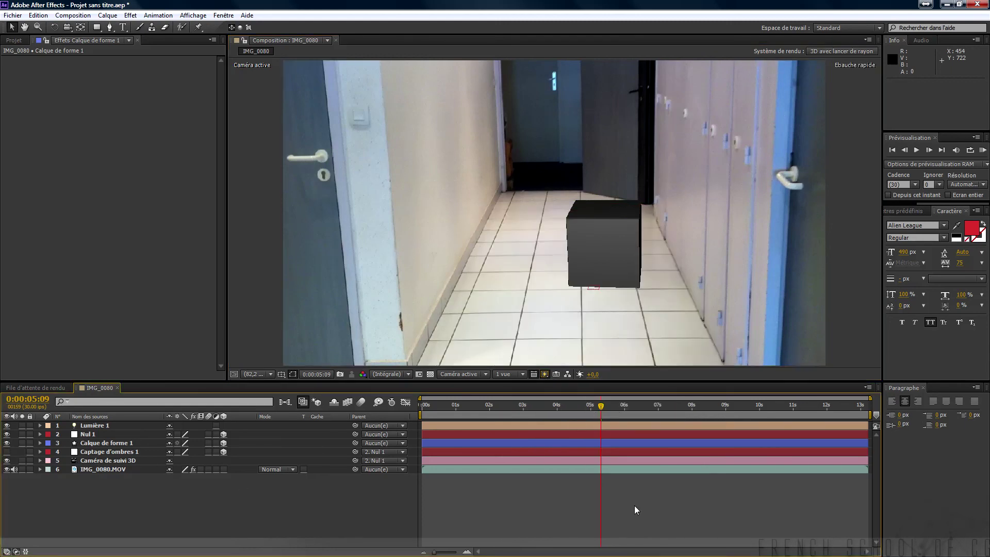
- Return to the first frame of the composition and start a RAM preview
{"action": "left_click", "coordinate": [892, 150]}
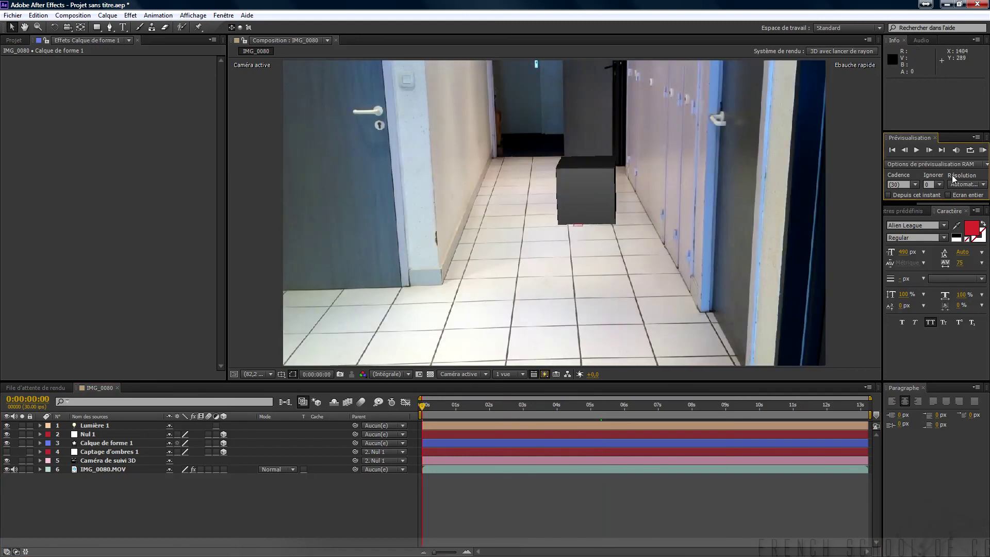
{"action": "left_click", "coordinate": [984, 151]}
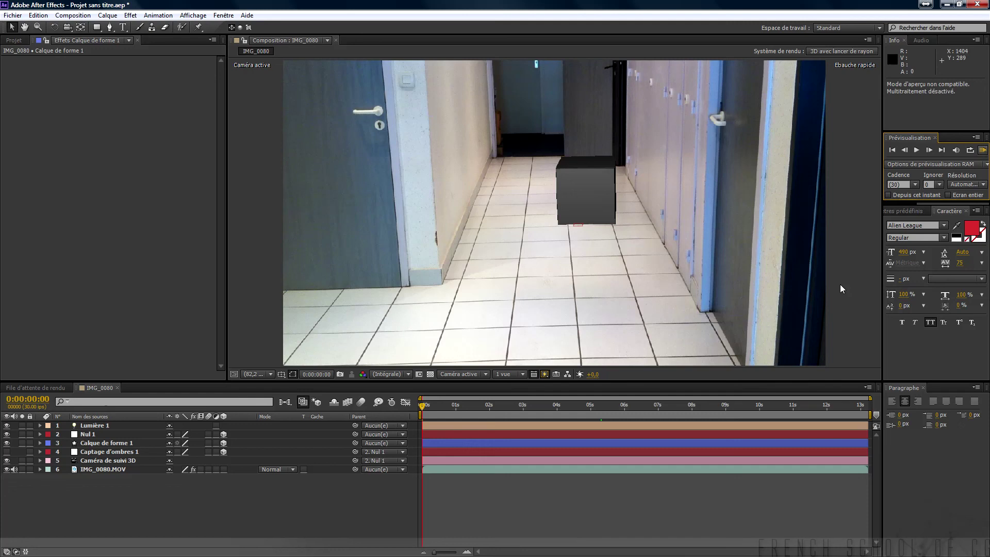